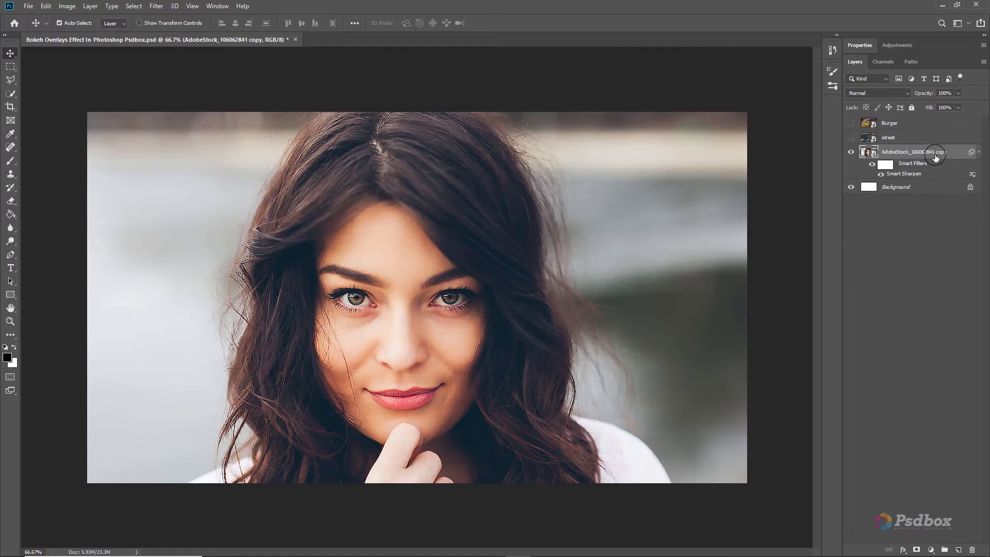
Select the street layer and make it visible.
{"action": "left_click", "coordinate": [979, 154]}
{"action": "left_click", "coordinate": [887, 137]}
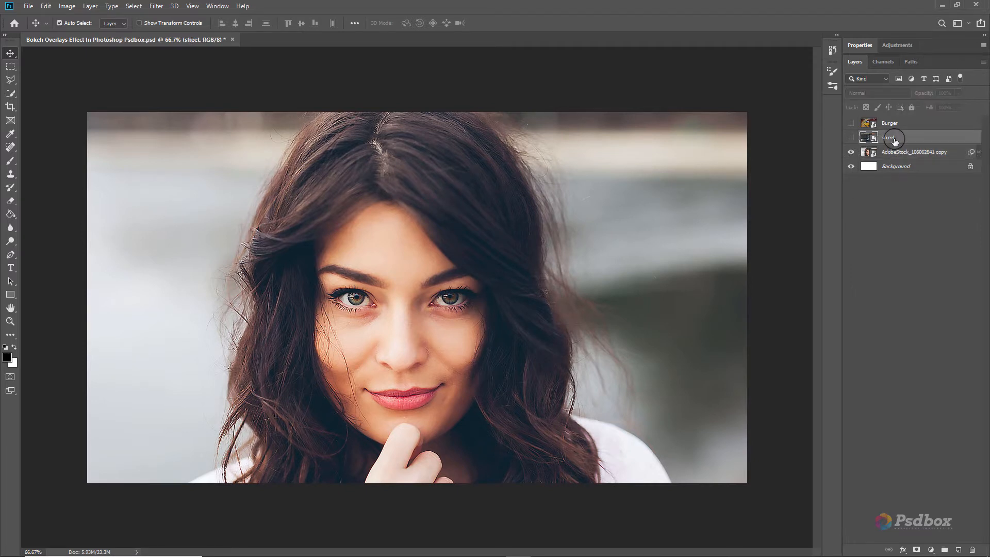
{"action": "left_click", "coordinate": [851, 137]}
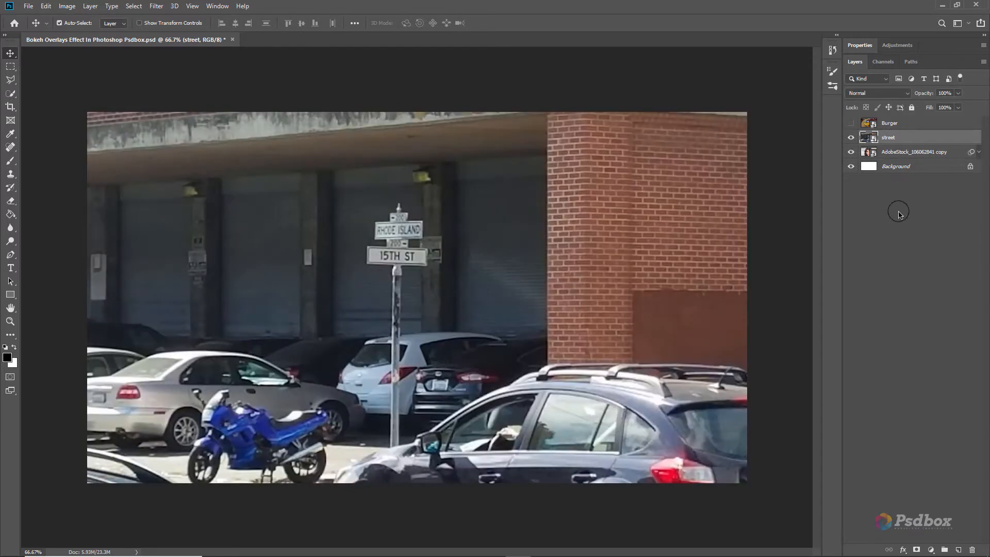
Start a Field Blur on the street layer with a blur amount of 148 px.
{"action": "left_click", "coordinate": [157, 6]}
{"action": "mouse_move", "coordinate": [258, 133]}
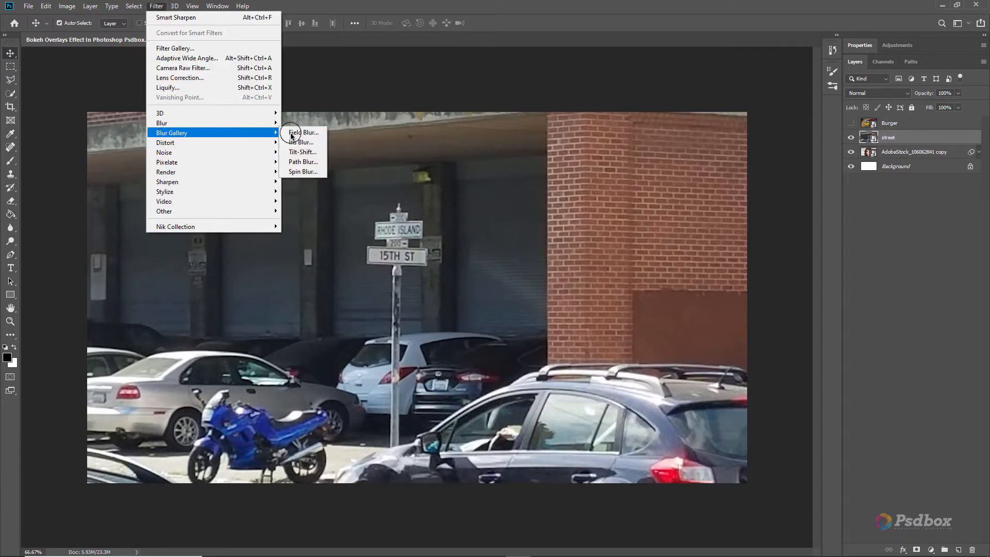
{"action": "left_click", "coordinate": [291, 133]}
{"action": "left_click_drag", "start_coordinate": [905, 85], "coordinate": [946, 91]}
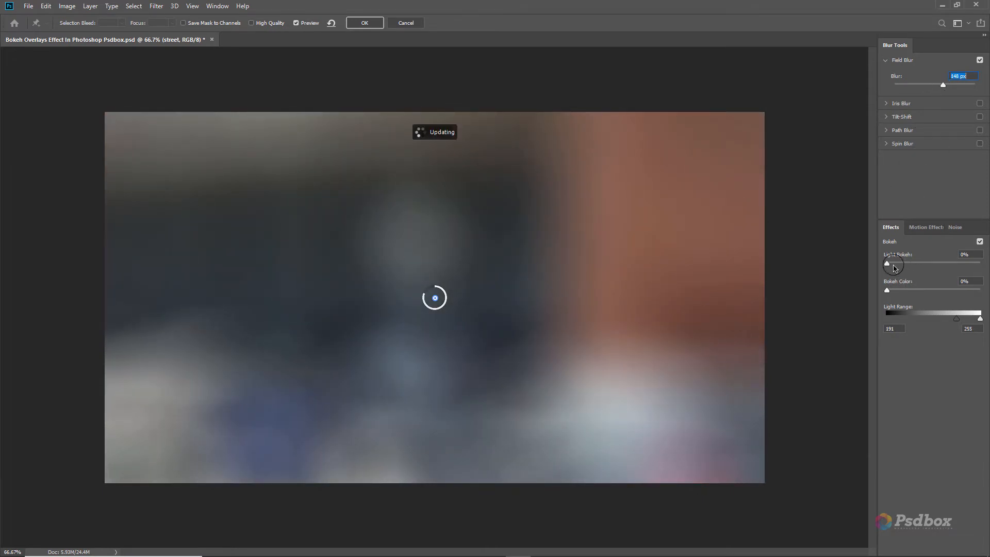
Set Light Bokeh to 39%, Bokeh Color to 50% and the Light Range to 140–224, and apply the blur.
{"action": "left_click_drag", "start_coordinate": [887, 264], "coordinate": [924, 268]}
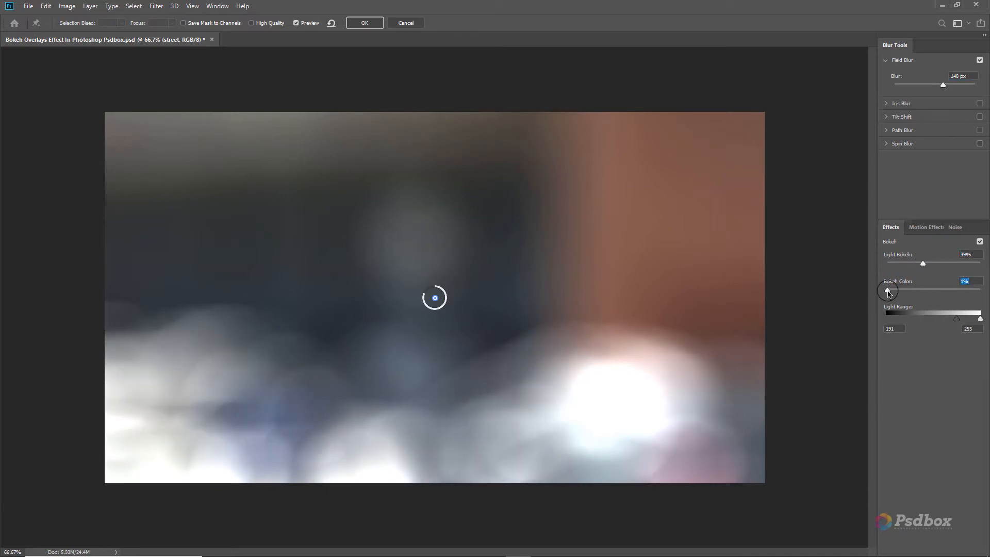
{"action": "left_click_drag", "start_coordinate": [887, 291], "coordinate": [919, 292]}
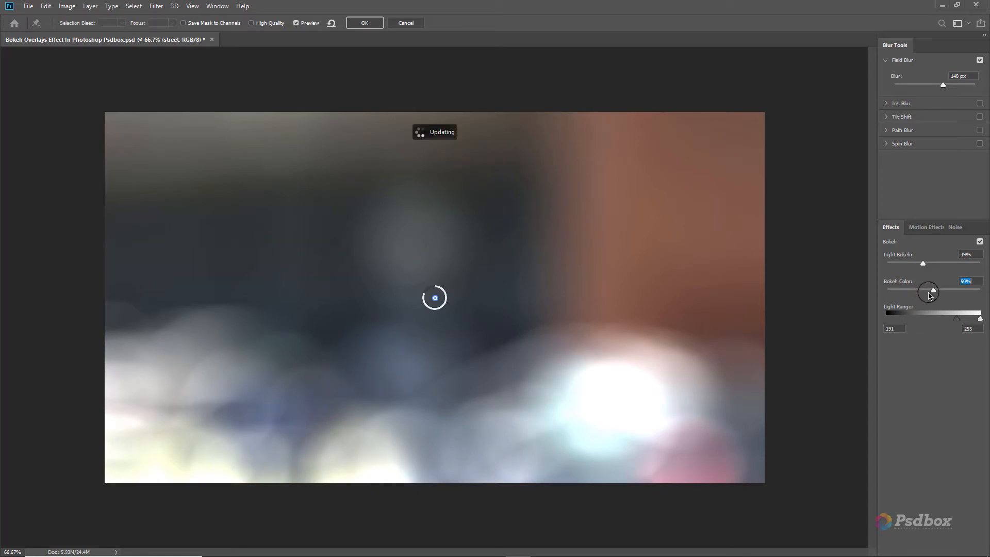
{"action": "left_click_drag", "start_coordinate": [917, 319], "coordinate": [938, 323]}
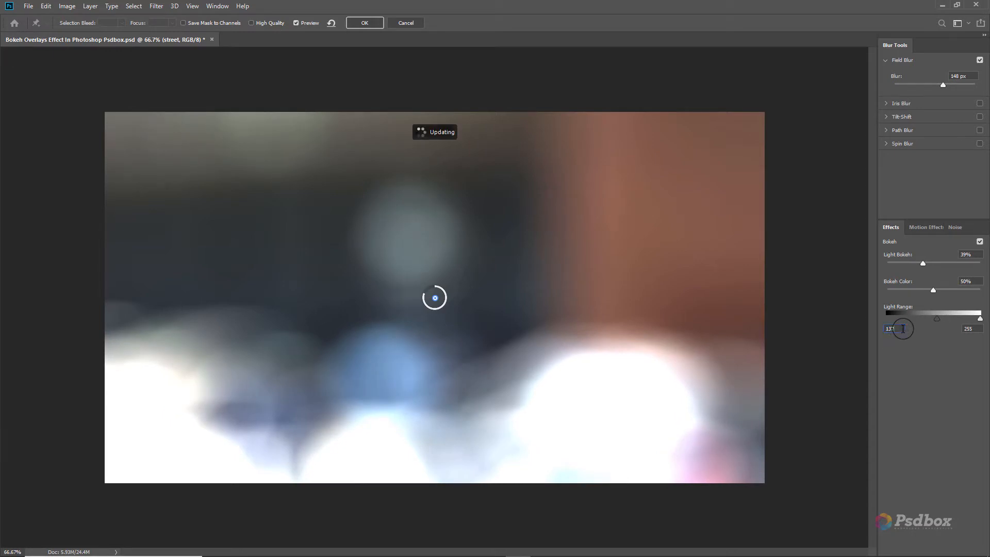
{"action": "type", "text": "140"}
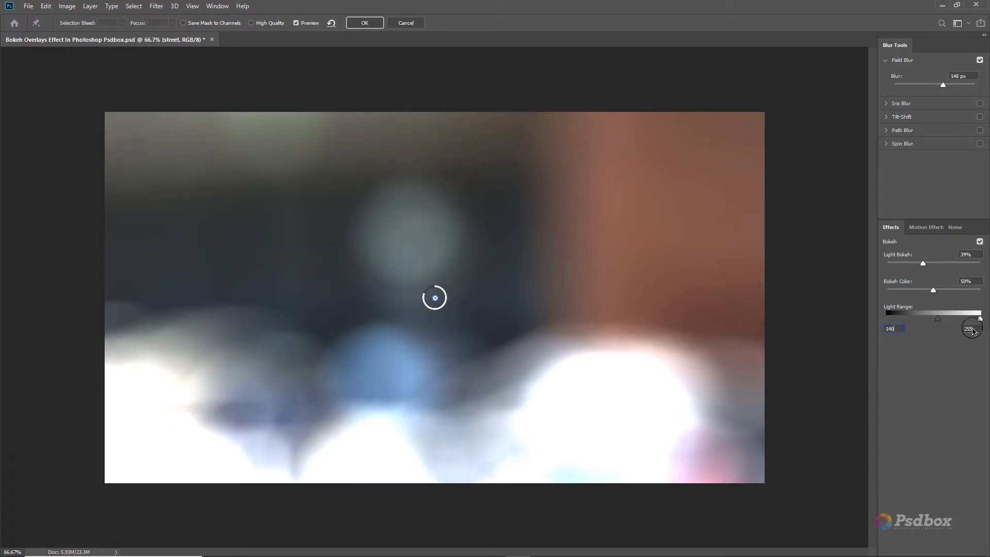
{"action": "left_click_drag", "start_coordinate": [980, 319], "coordinate": [970, 322]}
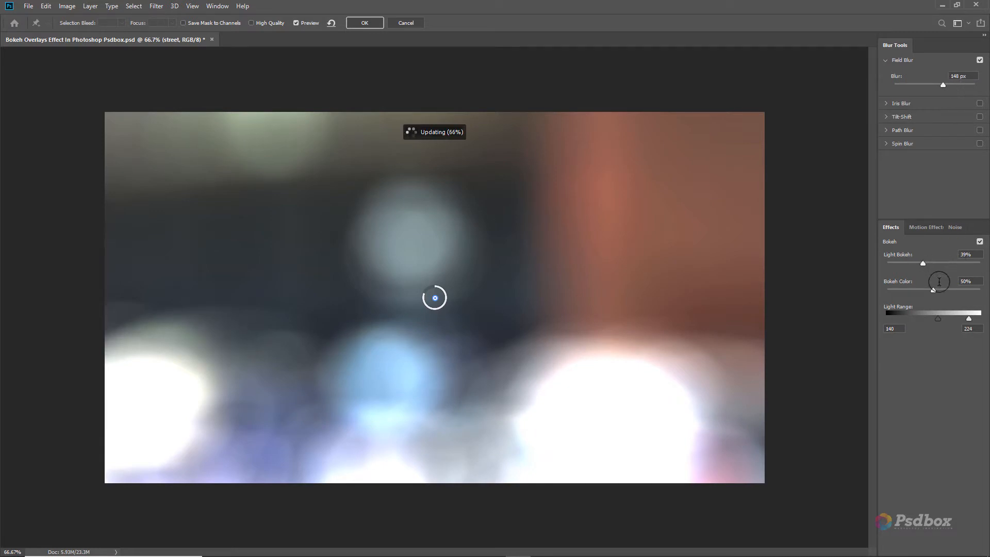
{"action": "left_click", "coordinate": [367, 25]}
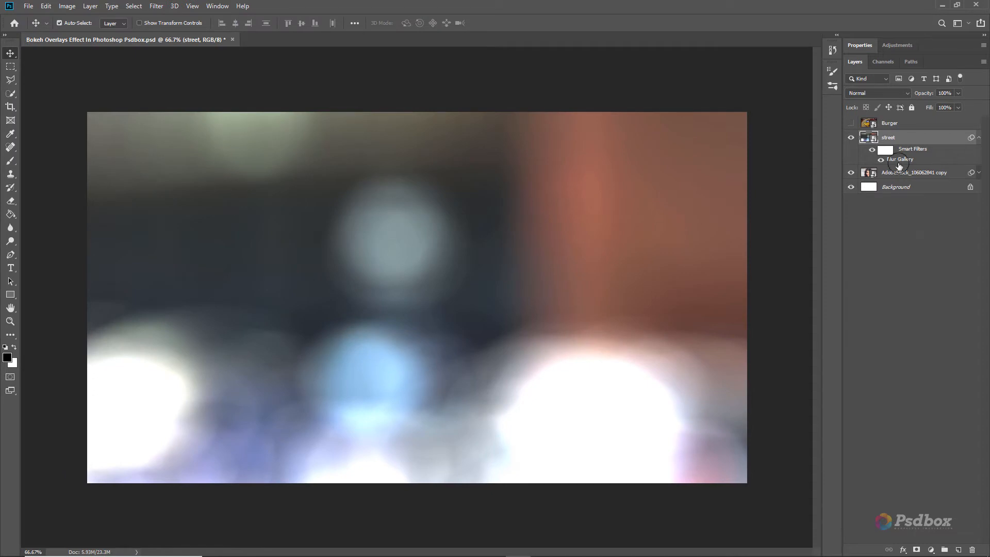
Set the street layer's blend mode to Screen and collapse its smart filter list.
{"action": "left_click", "coordinate": [878, 93]}
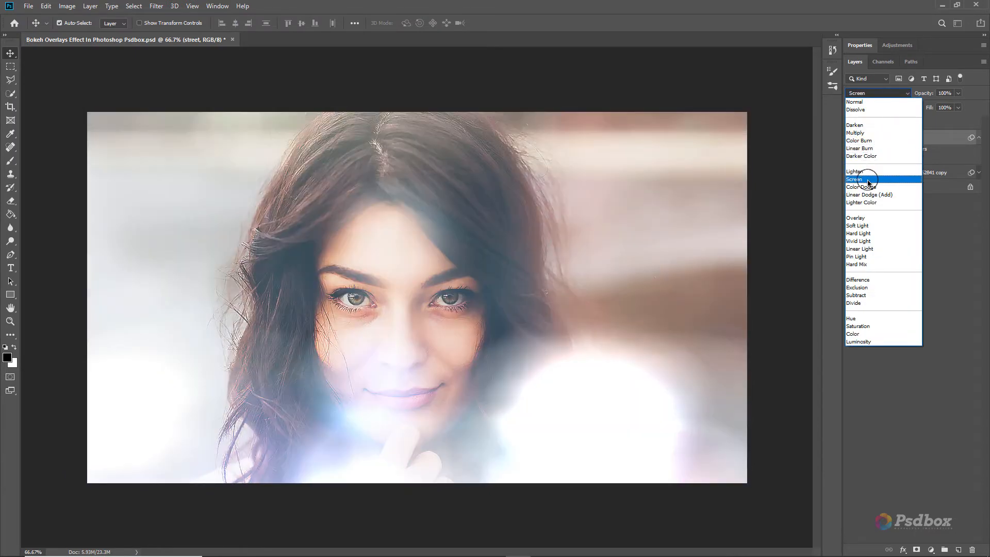
{"action": "left_click", "coordinate": [868, 182]}
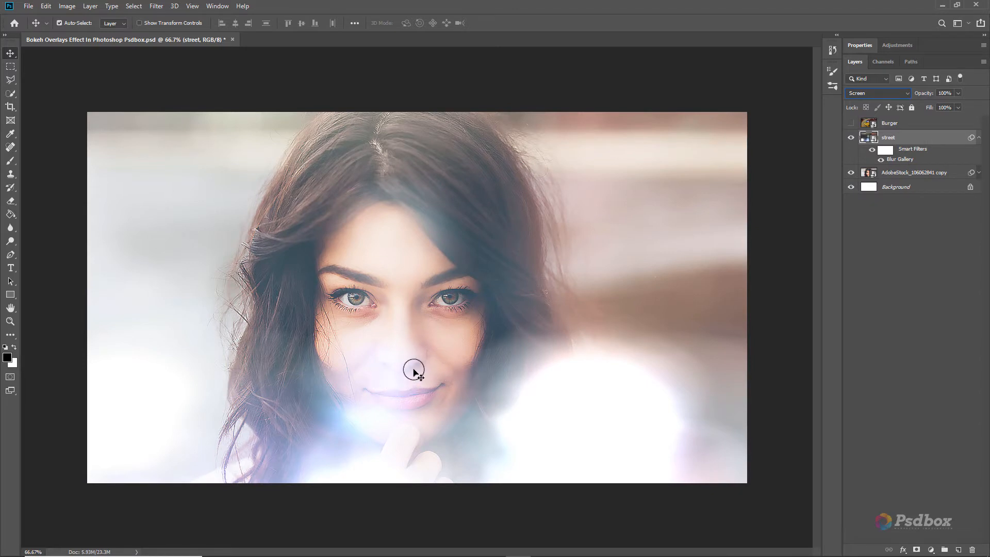
{"action": "left_click", "coordinate": [978, 138]}
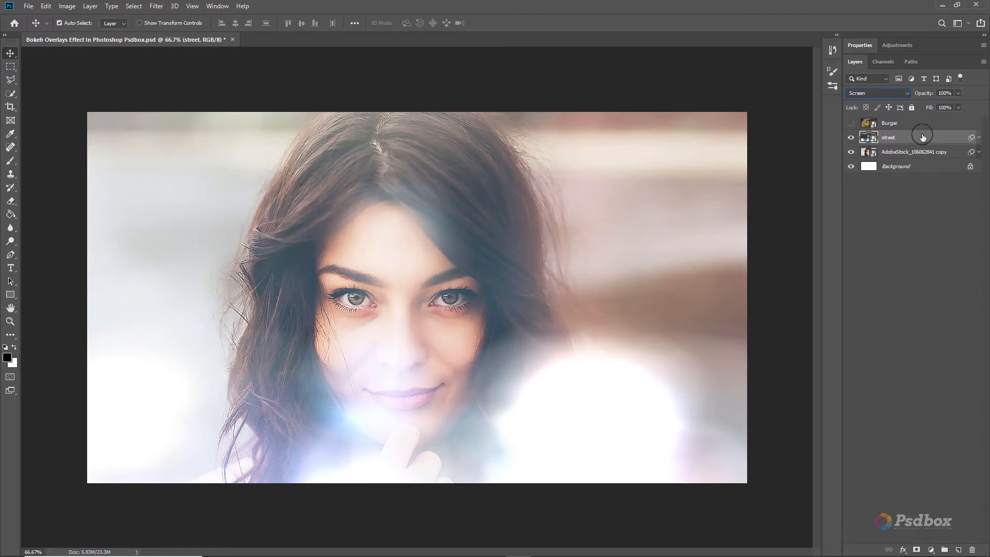
Add a Levels adjustment layer above the street layer and set its black input level to 169.
{"action": "left_click", "coordinate": [902, 547]}
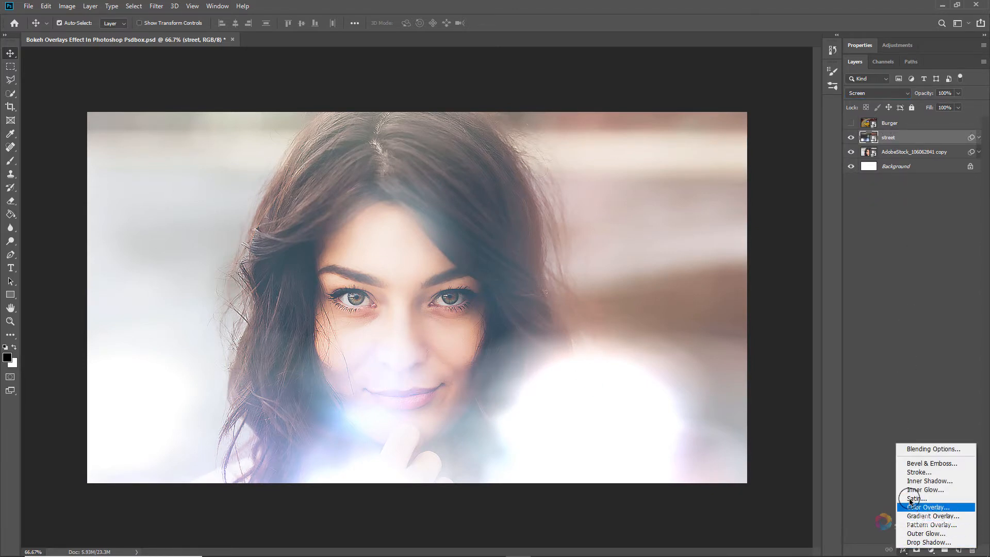
{"action": "left_click", "coordinate": [924, 469]}
{"action": "left_click", "coordinate": [931, 549]}
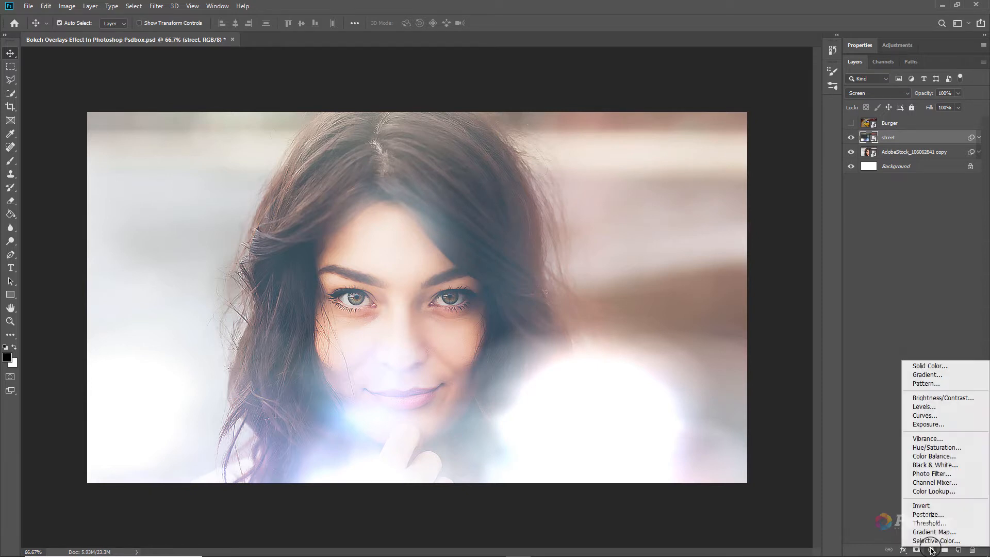
{"action": "left_click", "coordinate": [924, 407]}
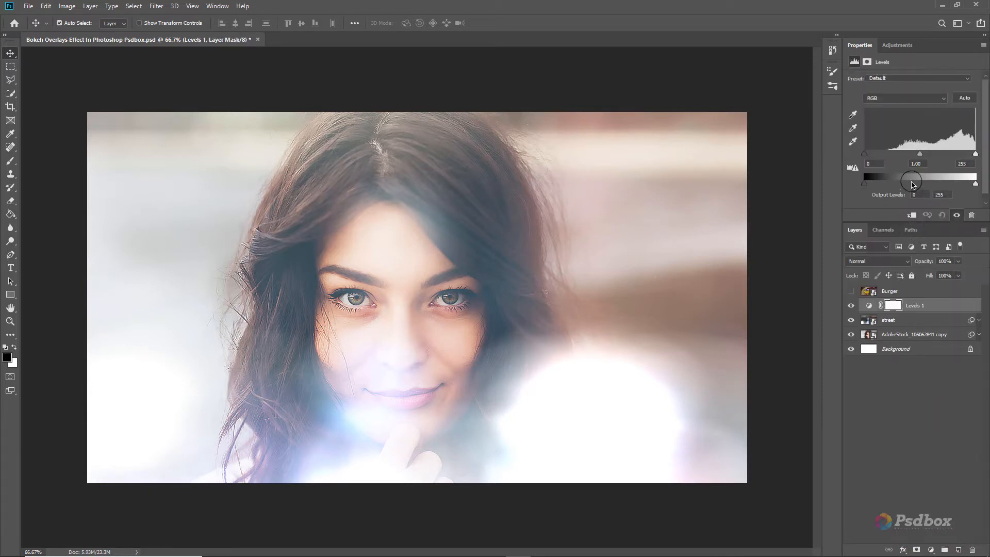
{"action": "left_click_drag", "start_coordinate": [867, 157], "coordinate": [935, 153]}
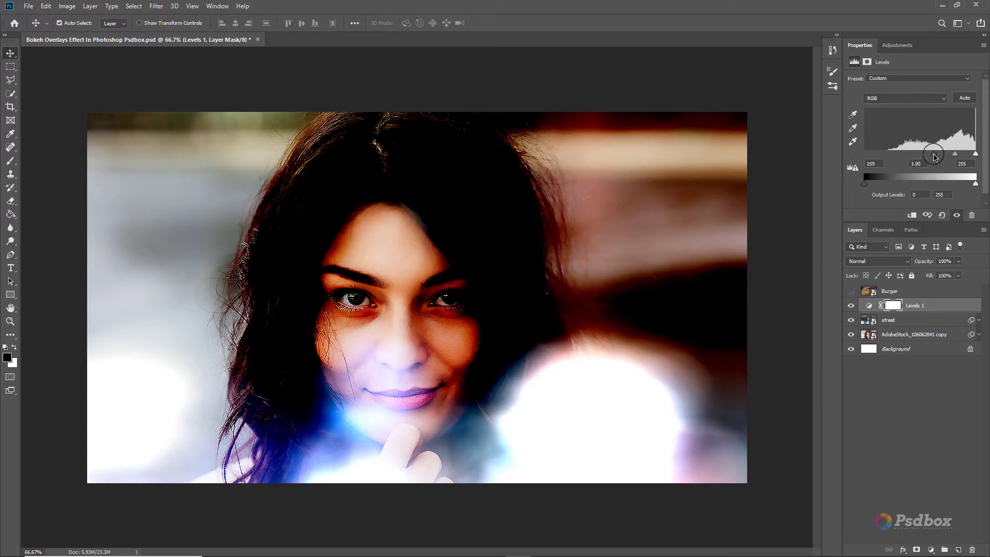
{"action": "left_click_drag", "start_coordinate": [934, 156], "coordinate": [938, 156]}
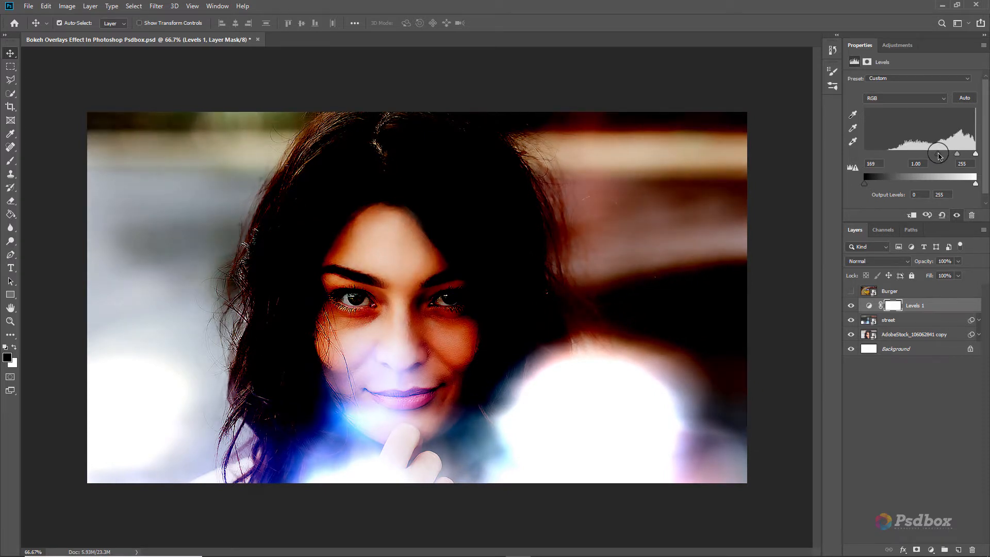
Clip the Levels adjustment to the street layer, compare its effect, and set its black input level to 170.
{"action": "left_click", "coordinate": [926, 307]}
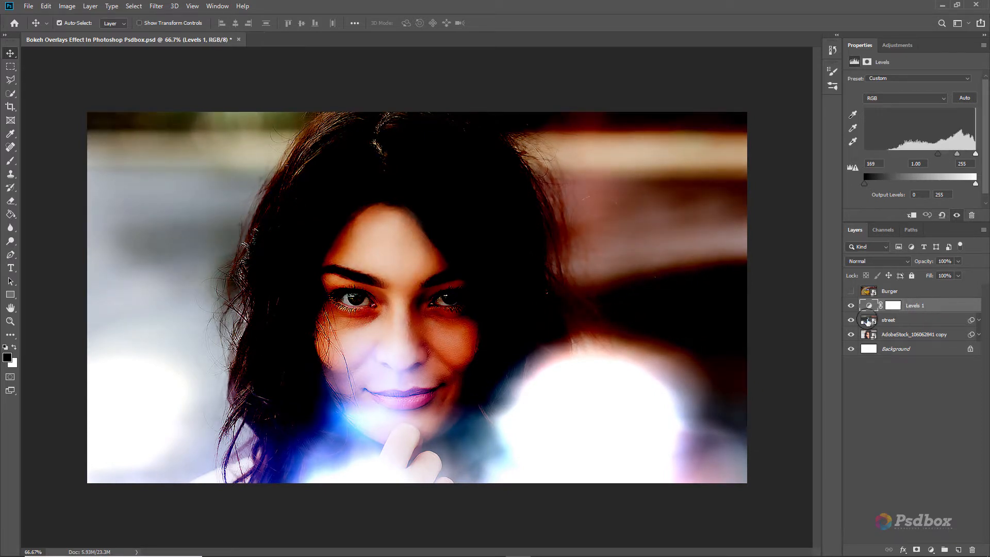
{"action": "right_click", "coordinate": [935, 308]}
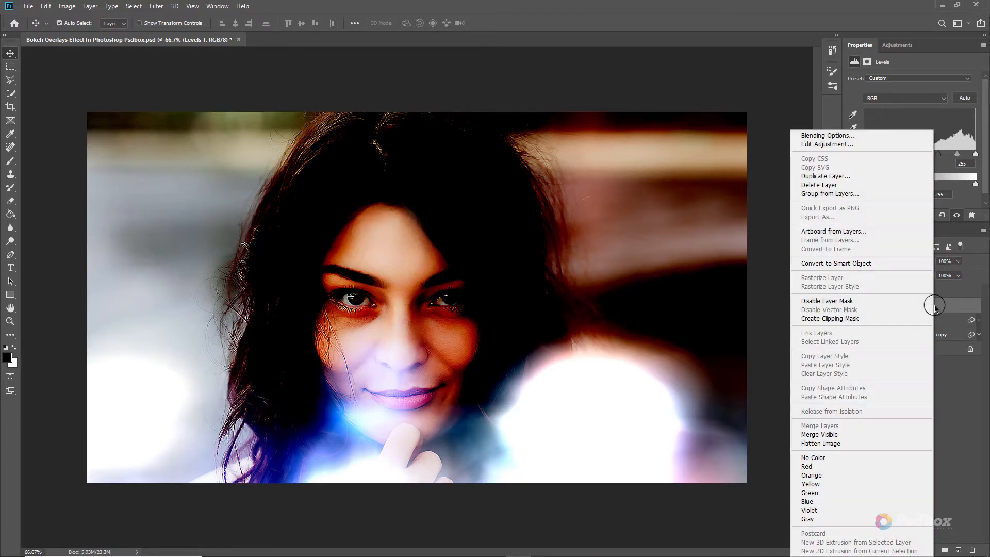
{"action": "left_click", "coordinate": [841, 319]}
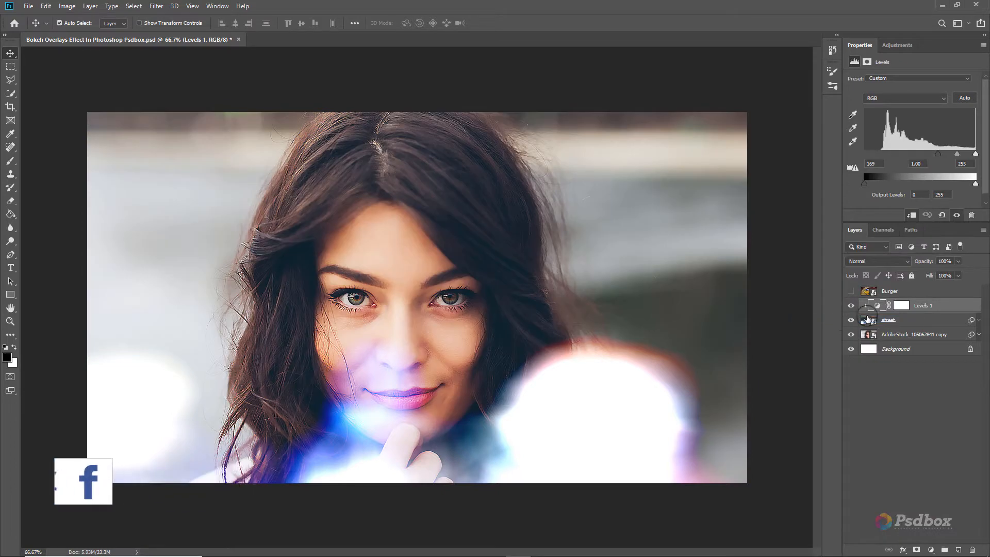
{"action": "left_click", "coordinate": [850, 305]}
{"action": "left_click", "coordinate": [850, 305]}
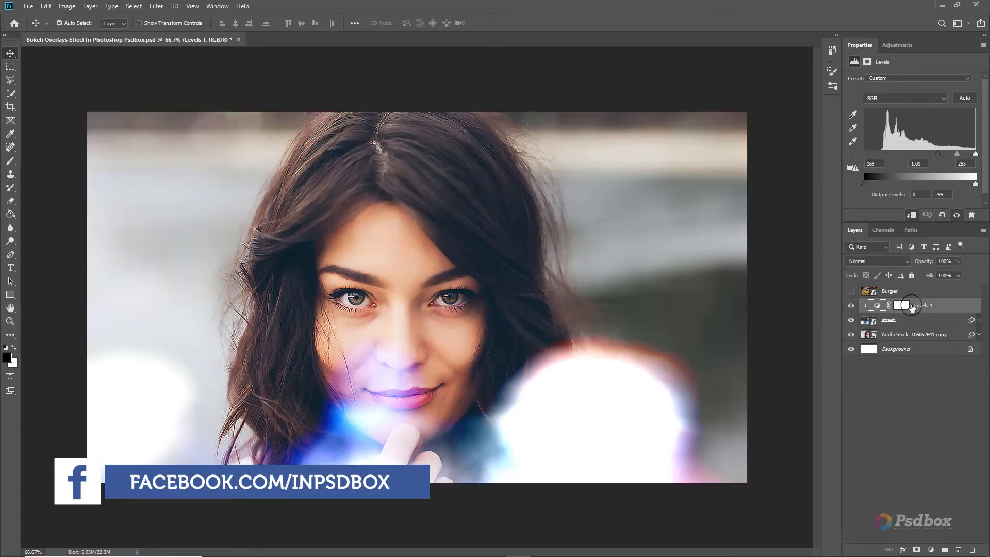
{"action": "left_click_drag", "start_coordinate": [938, 154], "coordinate": [940, 156]}
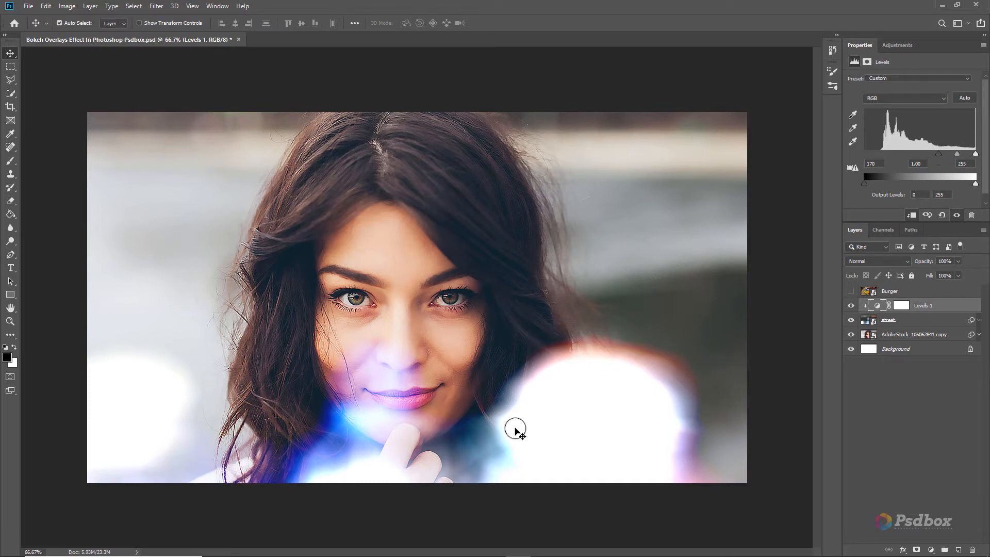
Add a layer mask to the street layer.
{"action": "left_click", "coordinate": [901, 305]}
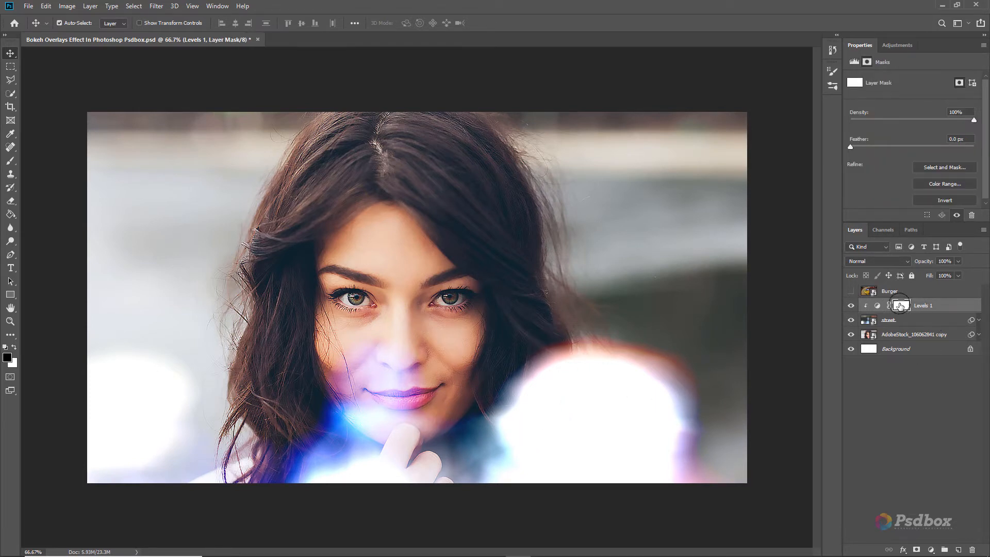
{"action": "left_click", "coordinate": [879, 320]}
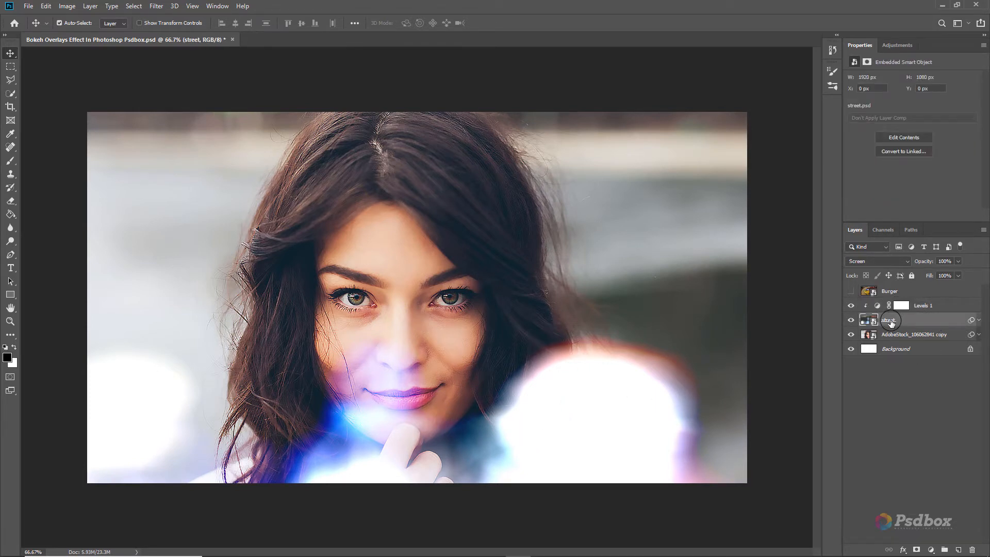
{"action": "left_click", "coordinate": [917, 549]}
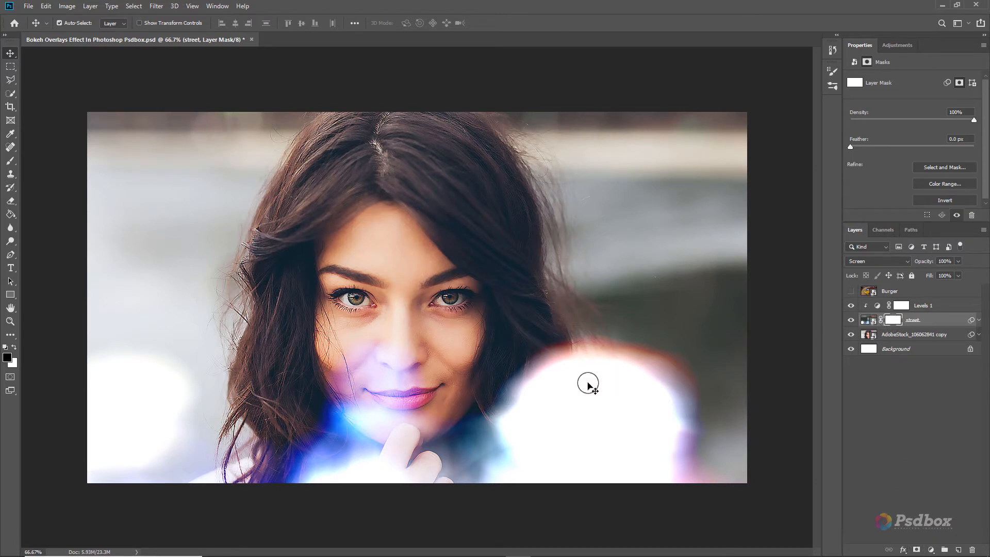
Paint black with a 500 px soft brush on the street layer's mask to hide the bright spots beside and over the woman.
{"action": "key", "text": "b"}
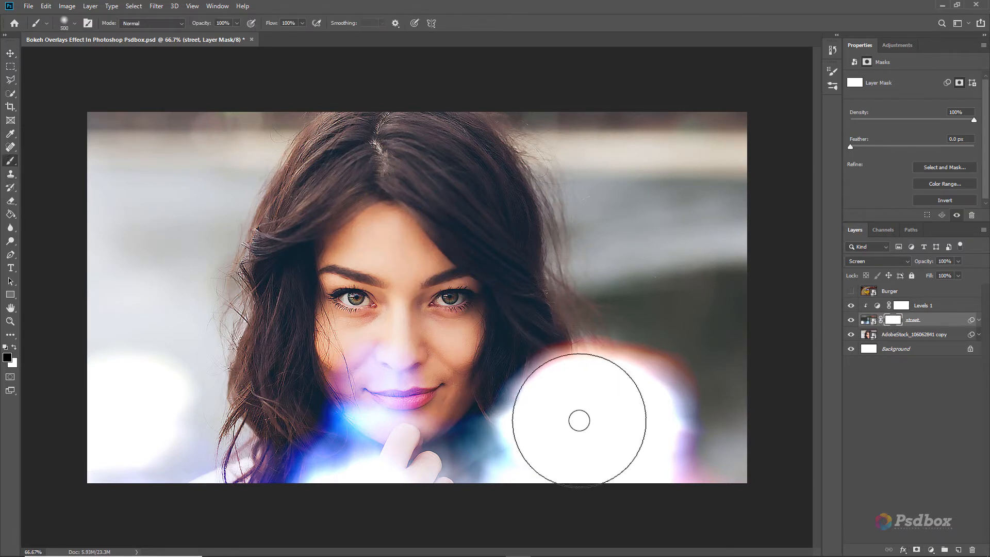
{"action": "left_click", "coordinate": [578, 415]}
{"action": "mouse_move", "coordinate": [578, 412]}
{"action": "left_mouse_down"}
{"action": "mouse_move", "coordinate": [617, 425]}
{"action": "mouse_move", "coordinate": [644, 418]}
{"action": "mouse_move", "coordinate": [555, 385]}
{"action": "mouse_move", "coordinate": [592, 409]}
{"action": "left_mouse_up"}
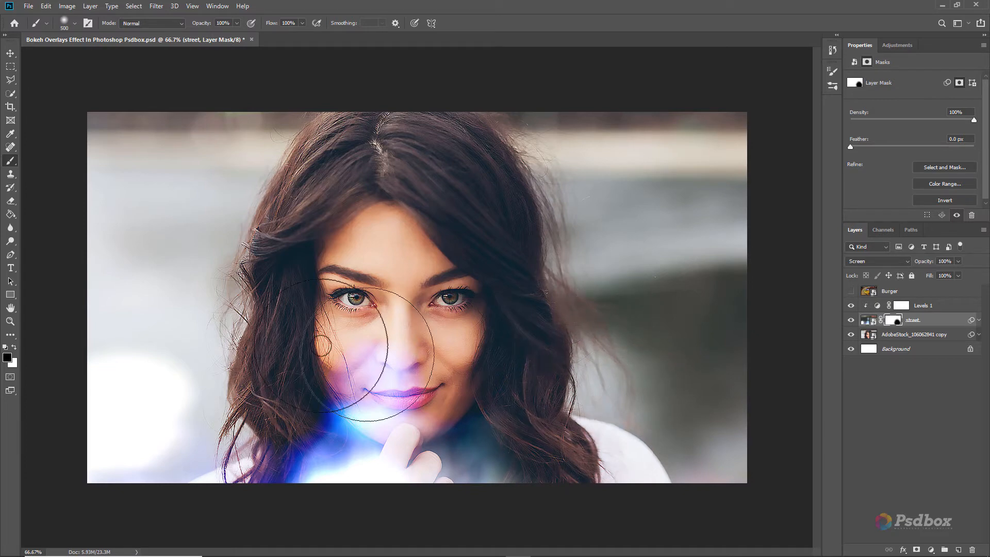
{"action": "left_click_drag", "start_coordinate": [129, 443], "coordinate": [191, 361]}
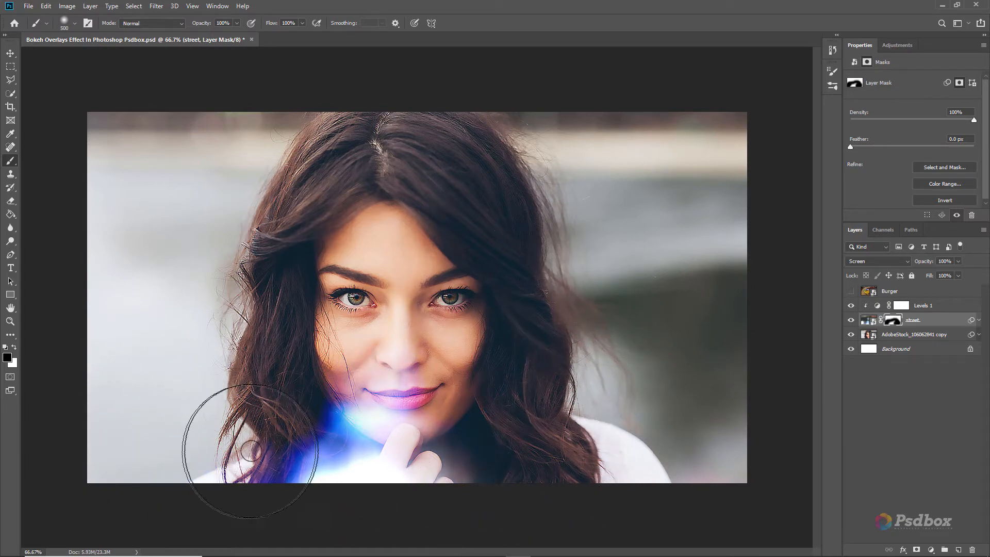
{"action": "left_click_drag", "start_coordinate": [243, 431], "coordinate": [281, 384]}
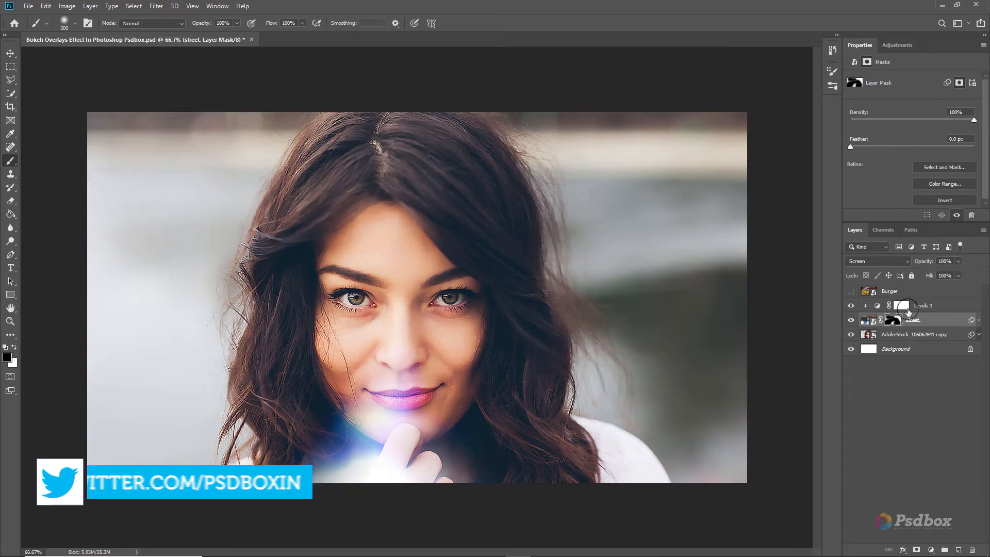
Set the clipped Levels adjustment's black input level to 60 and its midtones to 1.24.
{"action": "left_click", "coordinate": [892, 307]}
{"action": "left_click_drag", "start_coordinate": [865, 153], "coordinate": [926, 156]}
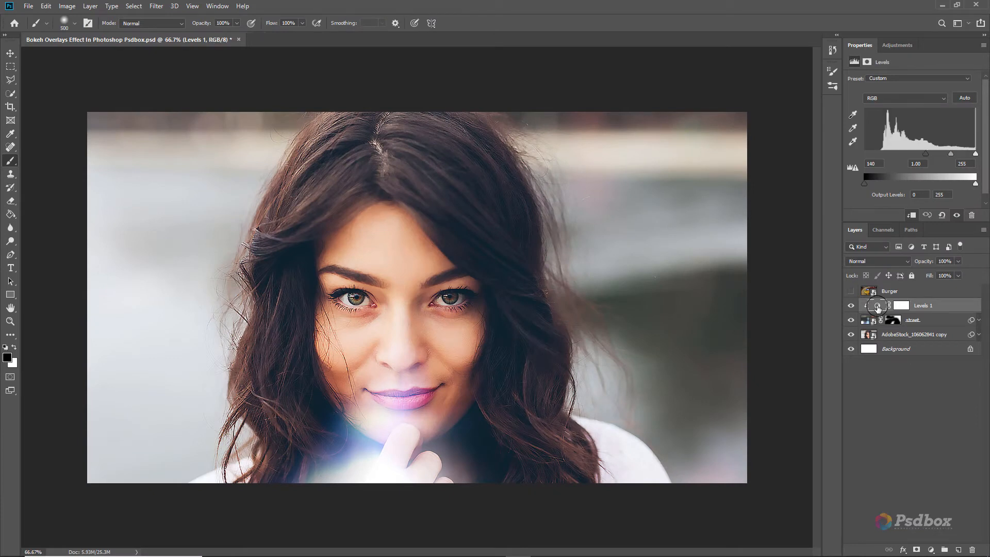
{"action": "mouse_move", "coordinate": [918, 157]}
{"action": "left_mouse_down"}
{"action": "mouse_move", "coordinate": [884, 157]}
{"action": "mouse_move", "coordinate": [941, 156]}
{"action": "mouse_move", "coordinate": [930, 157]}
{"action": "left_mouse_up"}
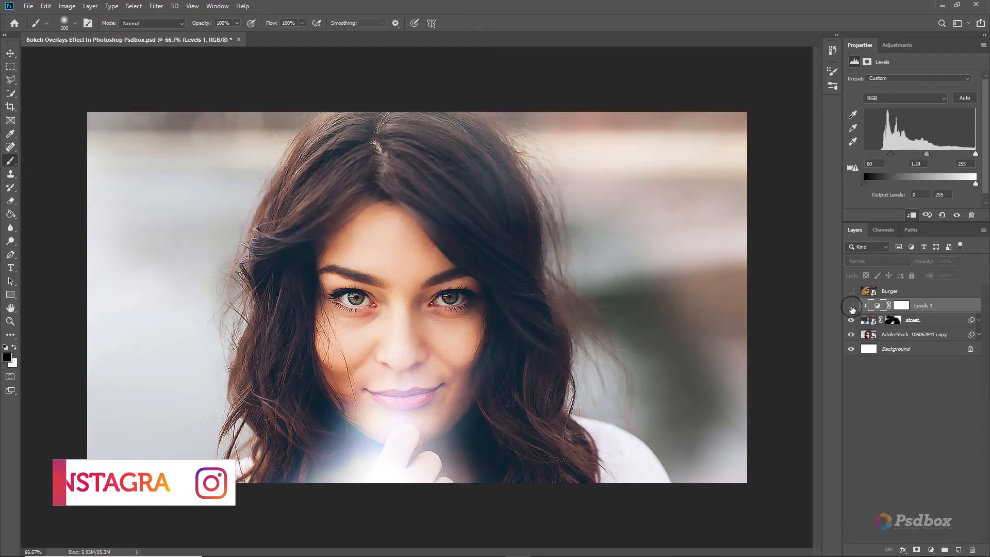
Fill the street layer's mask with white to clear its painted areas.
{"action": "left_click", "coordinate": [978, 321]}
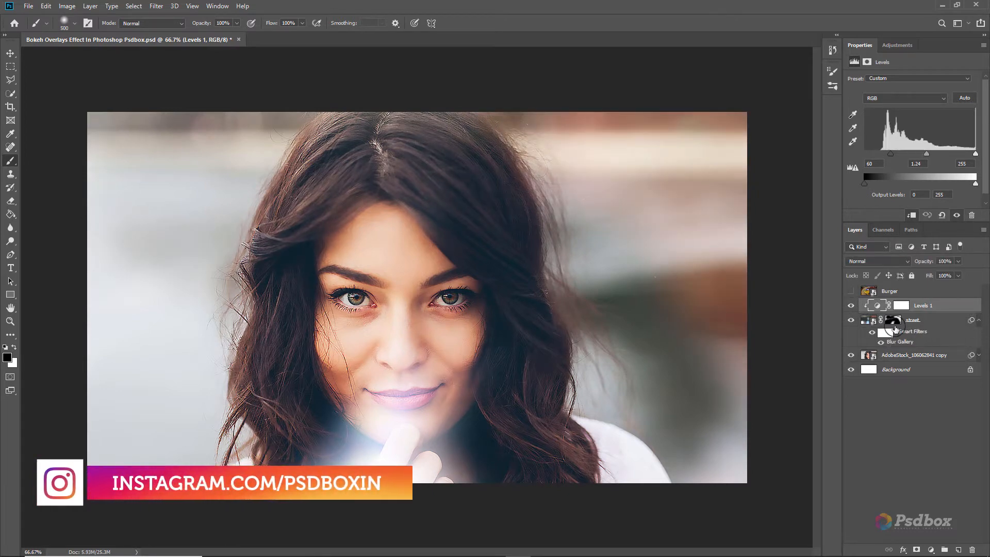
{"action": "left_click", "coordinate": [892, 320]}
{"action": "key", "text": "ctrl+BackSpace"}
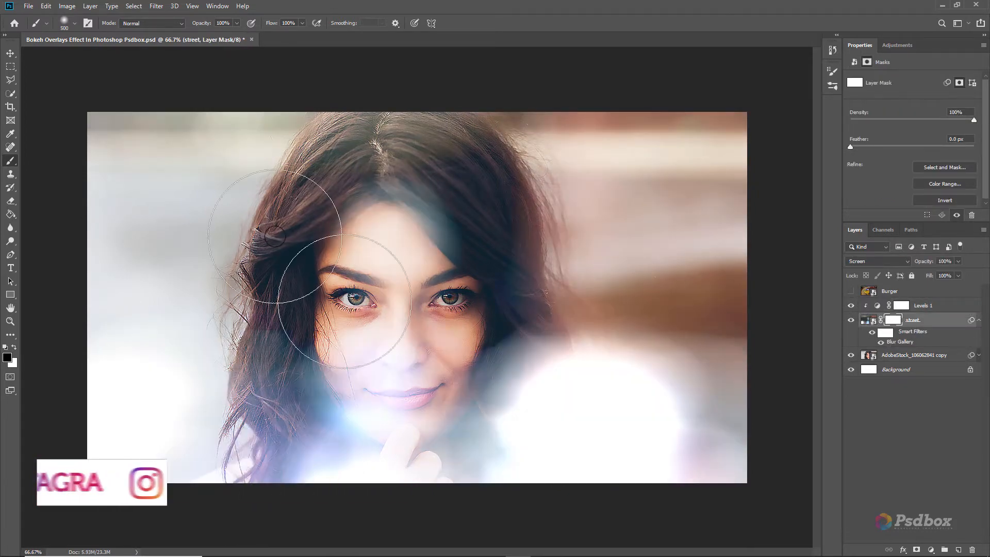
Paint black with an 800 px soft brush on the street layer's mask to hide the large bright spots on both sides of the woman.
{"action": "key", "text": "bracketright"}
{"action": "key", "text": "bracketright"}
{"action": "key", "text": "bracketright"}
{"action": "left_click", "coordinate": [593, 439]}
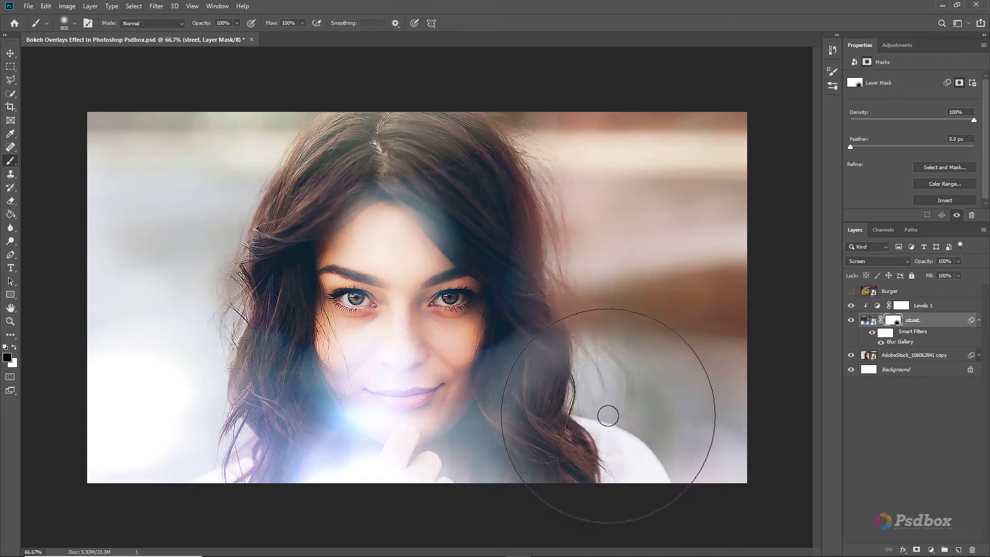
{"action": "left_click", "coordinate": [578, 385]}
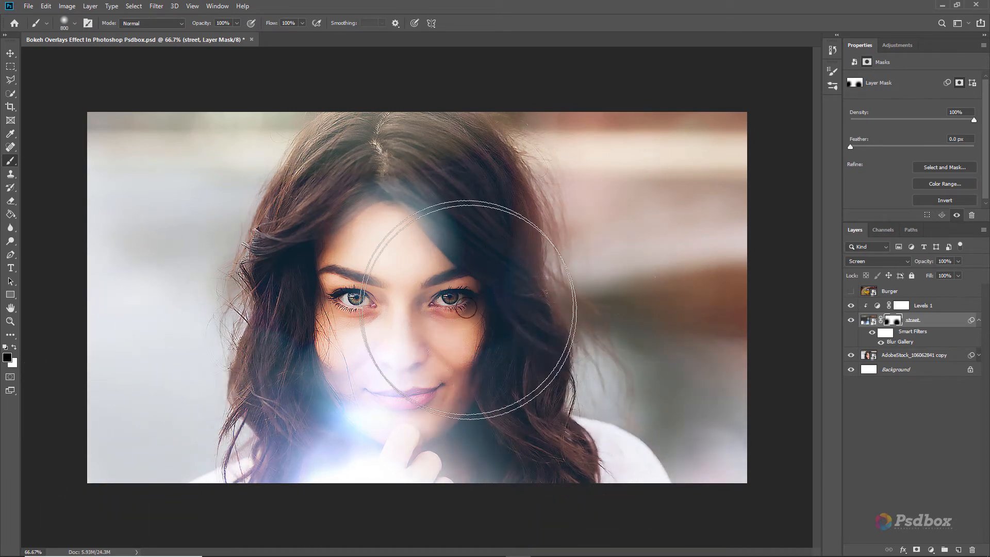
Paint black with a 400 px brush on the street layer's mask to clear the haze from the woman's face, hair and shoulder.
{"action": "key", "text": "bracketleft"}
{"action": "key", "text": "bracketleft"}
{"action": "key", "text": "bracketleft"}
{"action": "key", "text": "bracketleft"}
{"action": "mouse_move", "coordinate": [416, 248]}
{"action": "left_mouse_down"}
{"action": "mouse_move", "coordinate": [244, 405]}
{"action": "mouse_move", "coordinate": [279, 352]}
{"action": "mouse_move", "coordinate": [396, 332]}
{"action": "mouse_move", "coordinate": [471, 385]}
{"action": "mouse_move", "coordinate": [637, 419]}
{"action": "mouse_move", "coordinate": [642, 464]}
{"action": "mouse_move", "coordinate": [641, 413]}
{"action": "left_mouse_up"}
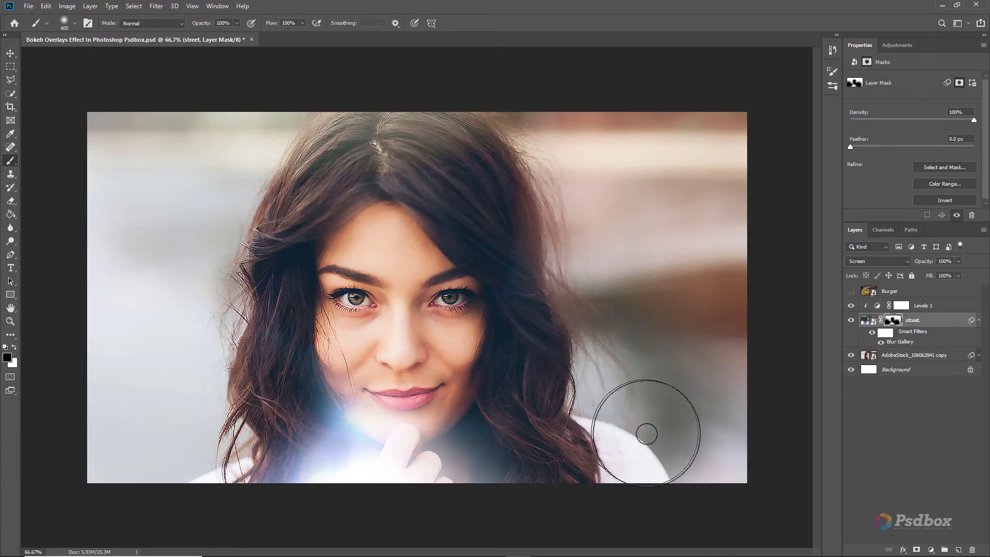
Soften the glow around the woman's hand on the street layer's mask with a 1000 px brush, and reduce the brush to 250 px.
{"action": "key", "text": "bracketright"}
{"action": "key", "text": "bracketright"}
{"action": "key", "text": "bracketright"}
{"action": "key", "text": "bracketright"}
{"action": "key", "text": "bracketright"}
{"action": "key", "text": "bracketright"}
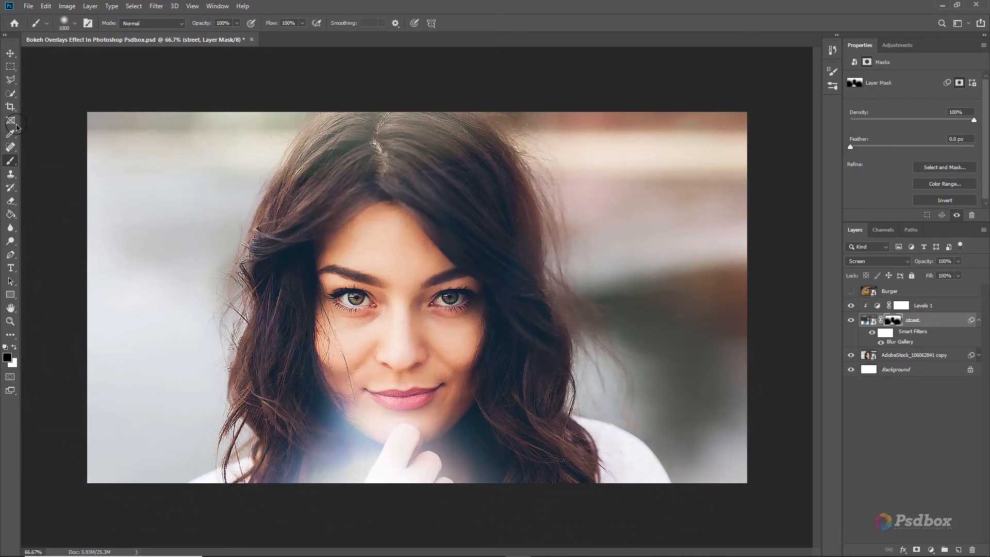
{"action": "key", "text": "bracketleft"}
{"action": "key", "text": "bracketleft"}
{"action": "key", "text": "bracketleft"}
{"action": "key", "text": "bracketleft"}
{"action": "key", "text": "bracketleft"}
{"action": "key", "text": "bracketleft"}
{"action": "key", "text": "bracketleft"}
{"action": "key", "text": "bracketleft"}
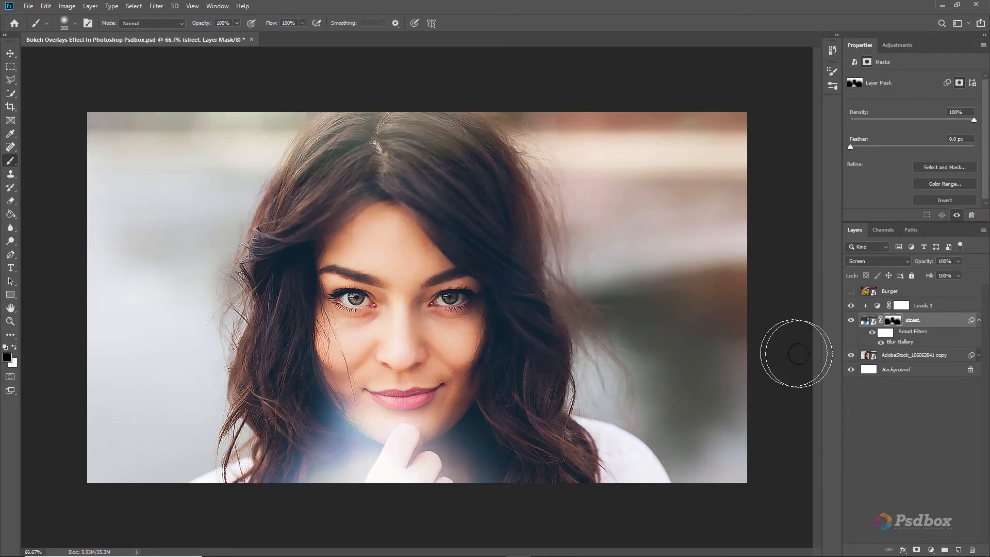
Disable and re-enable the street layer's mask to compare the portrait with and without the masking.
{"action": "left_click", "coordinate": [894, 320], "text": "shift"}
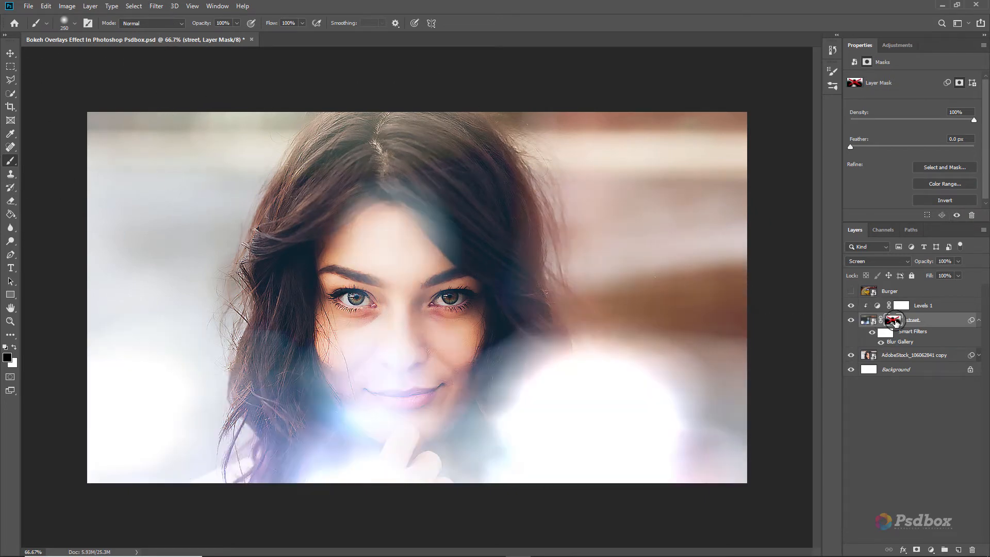
{"action": "left_click", "coordinate": [894, 321], "text": "shift"}
{"action": "left_click", "coordinate": [895, 321], "text": "shift"}
{"action": "left_click", "coordinate": [894, 321], "text": "shift"}
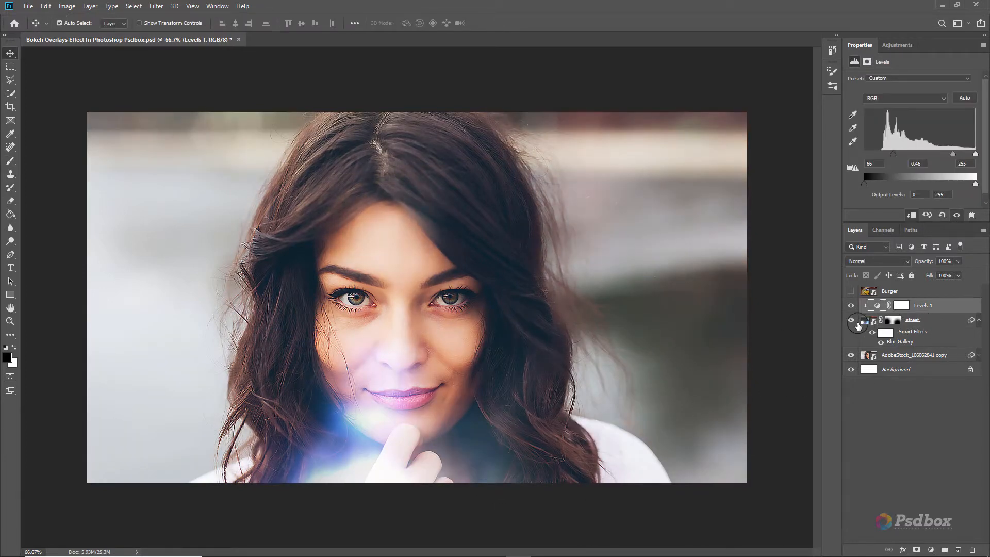
Group the Levels adjustment with the street layer, and make the Burger layer visible and active.
{"action": "left_click", "coordinate": [928, 320], "text": "shift"}
{"action": "key", "text": "ctrl+g"}
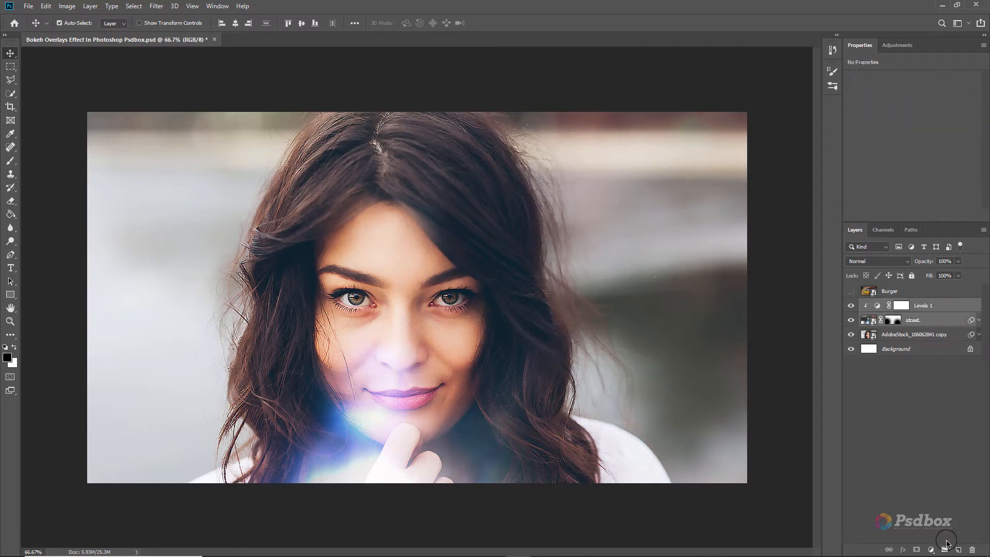
{"action": "left_click", "coordinate": [849, 292]}
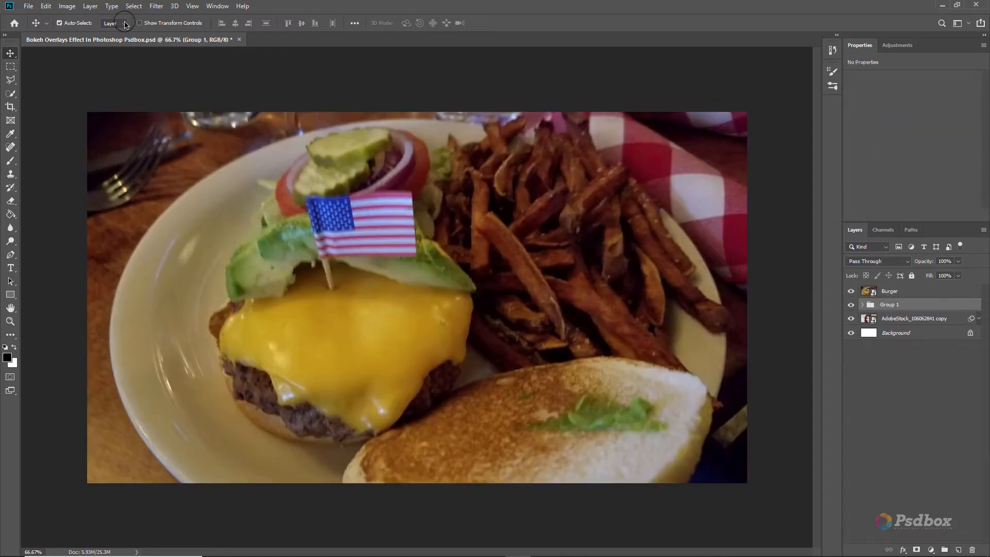
{"action": "left_click", "coordinate": [155, 6]}
{"action": "left_click", "coordinate": [889, 292]}
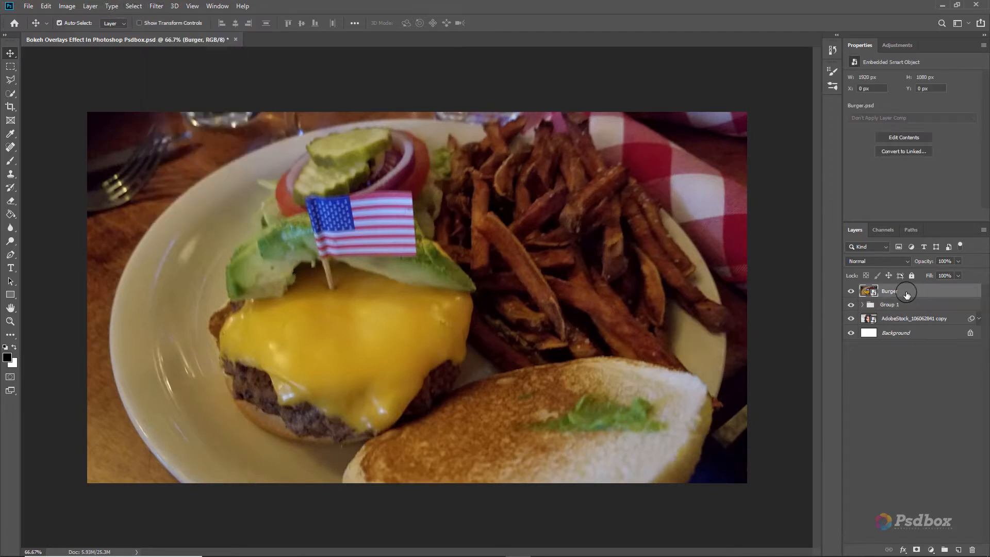
Open Field Blur for the Burger layer and set the blur to 102 px.
{"action": "left_click", "coordinate": [156, 6]}
{"action": "left_click", "coordinate": [302, 133]}
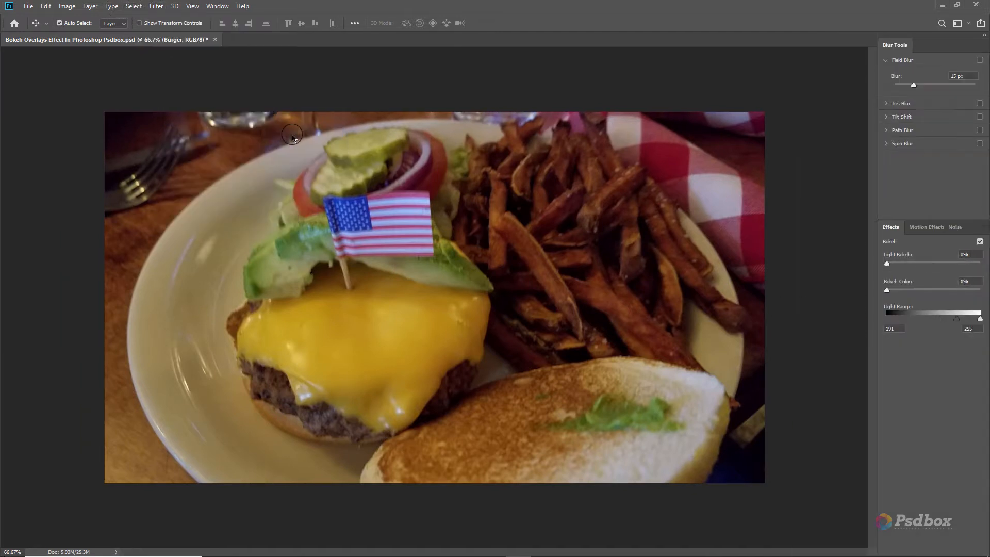
{"action": "left_click", "coordinate": [156, 6]}
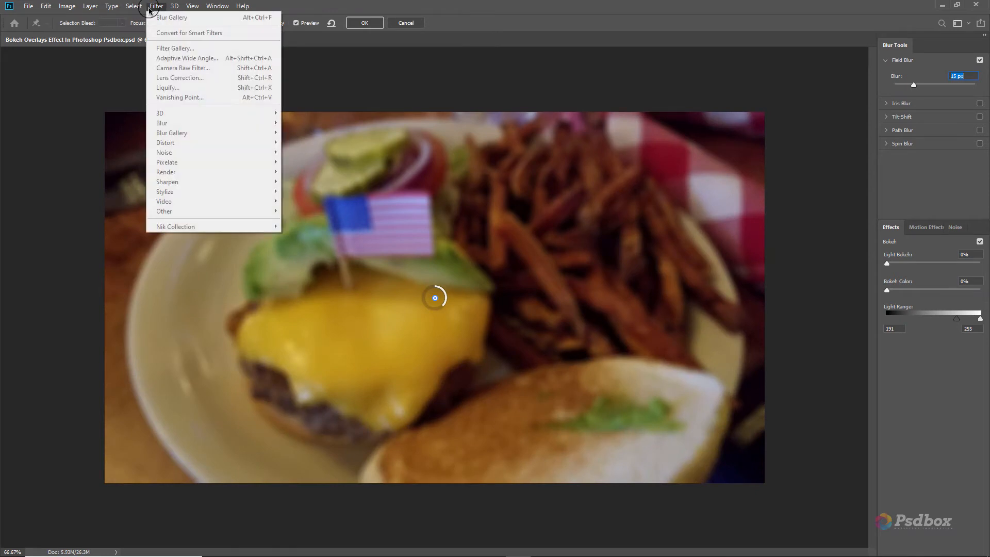
{"action": "mouse_move", "coordinate": [173, 11]}
{"action": "left_click", "coordinate": [961, 190]}
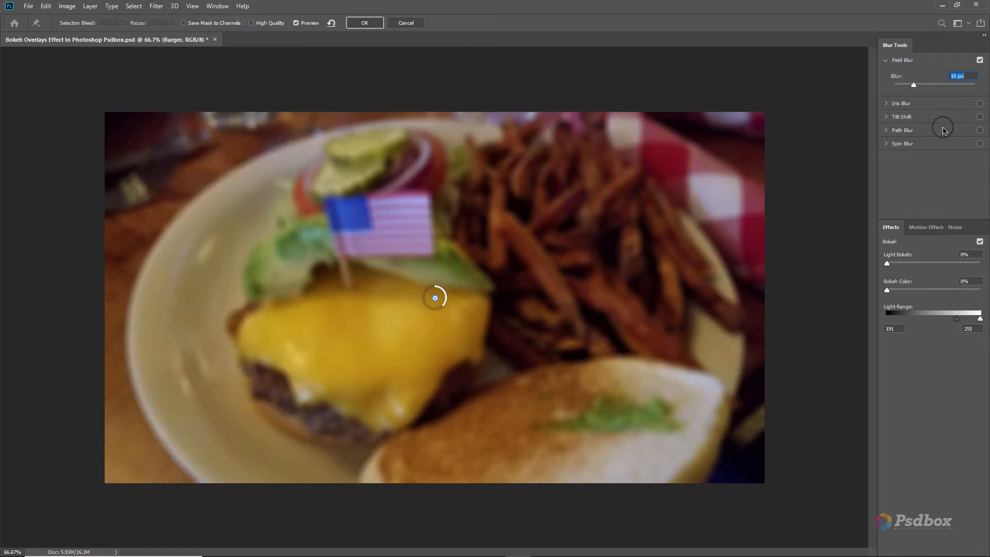
{"action": "left_click_drag", "start_coordinate": [915, 88], "coordinate": [936, 89]}
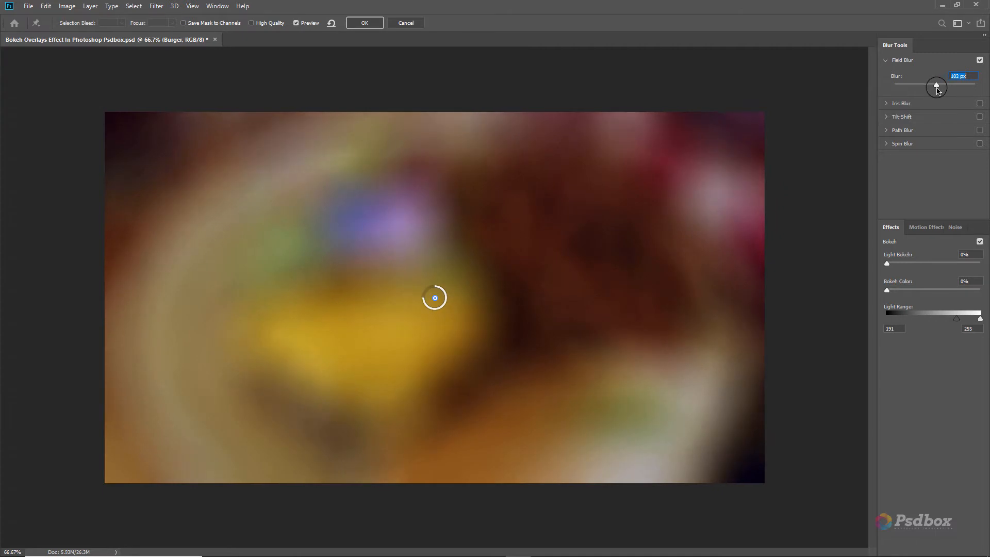
Set the Field Blur's light bokeh to 41%, its bokeh color to 76% and its light range to 144–200.
{"action": "left_click_drag", "start_coordinate": [887, 263], "coordinate": [905, 292]}
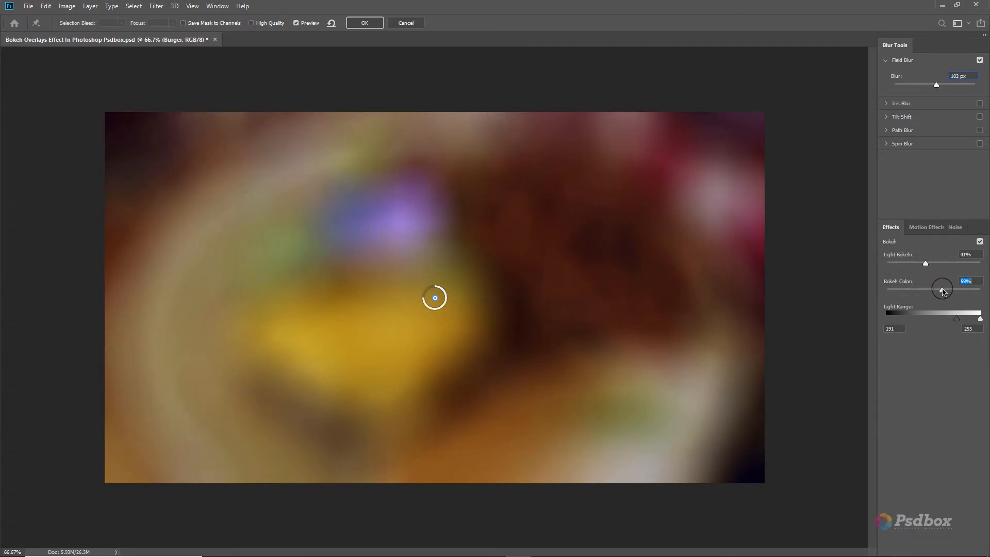
{"action": "left_click_drag", "start_coordinate": [942, 320], "coordinate": [961, 322]}
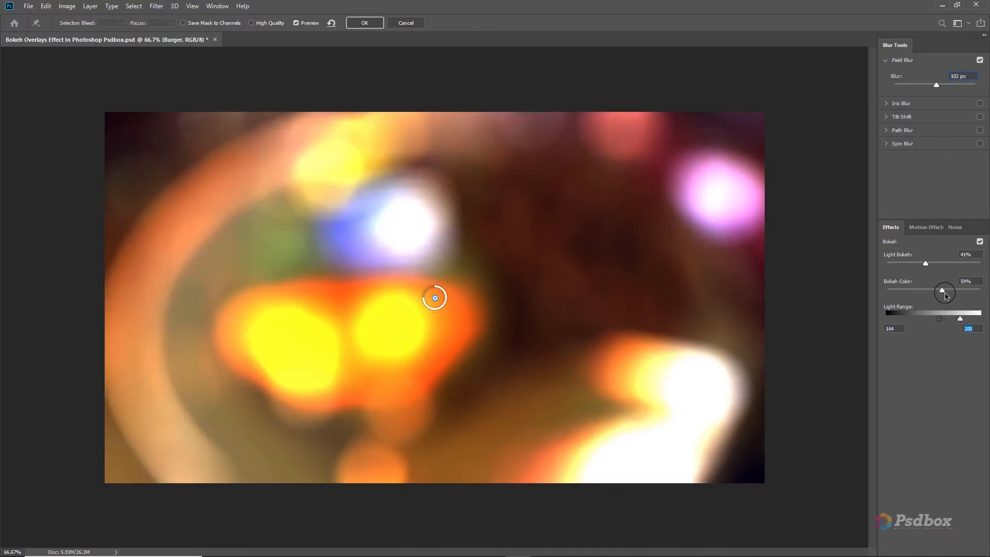
{"action": "left_click_drag", "start_coordinate": [942, 290], "coordinate": [958, 292]}
{"action": "left_click", "coordinate": [924, 264]}
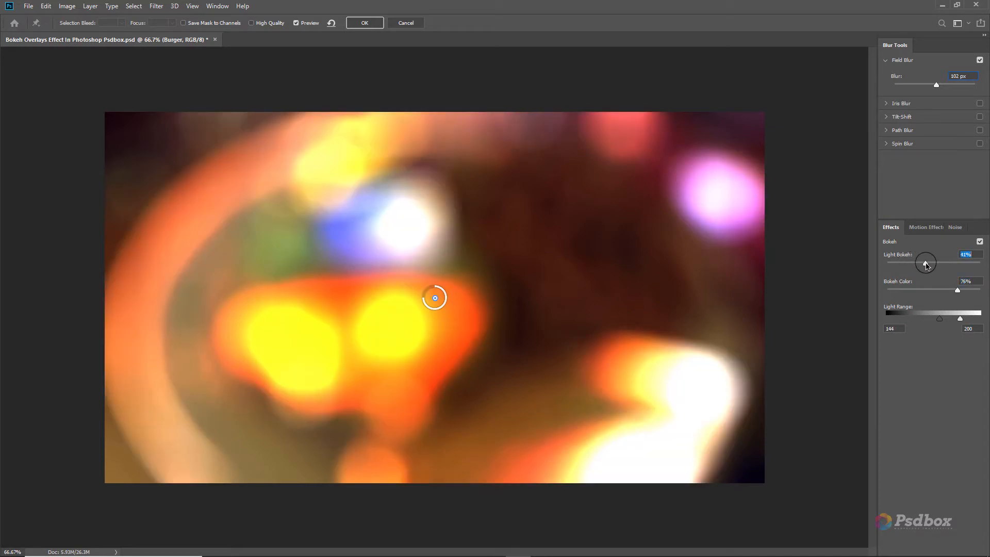
Try a 237 px blur with light bokeh at 91%, bokeh color at 51% and the light range starting at 178.
{"action": "left_click_drag", "start_coordinate": [937, 85], "coordinate": [958, 87]}
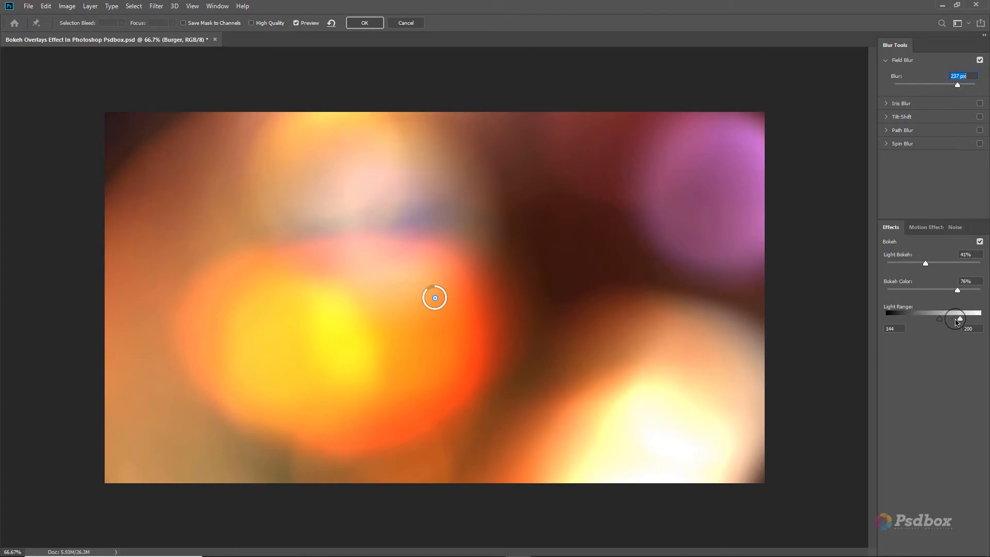
{"action": "left_click_drag", "start_coordinate": [960, 319], "coordinate": [981, 322]}
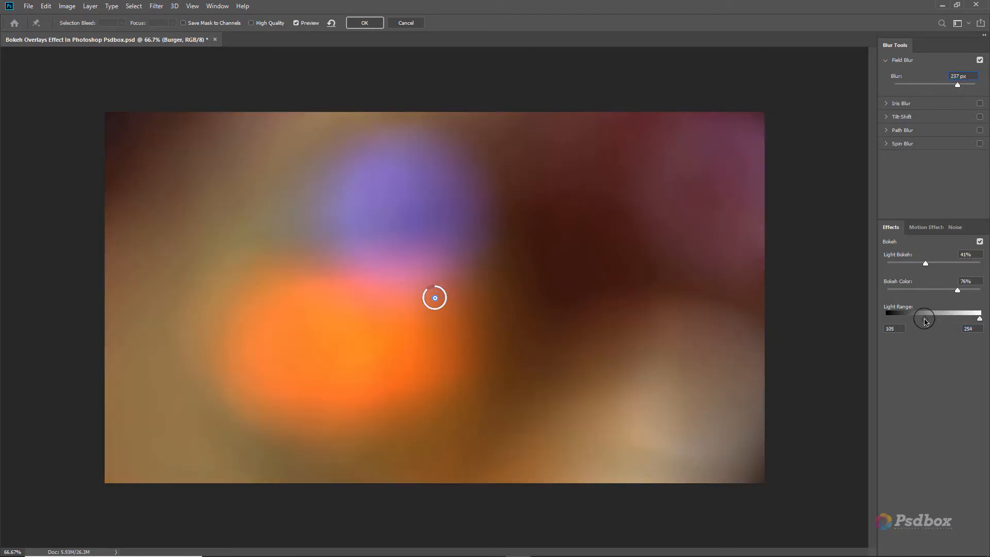
{"action": "left_click_drag", "start_coordinate": [920, 321], "coordinate": [972, 267]}
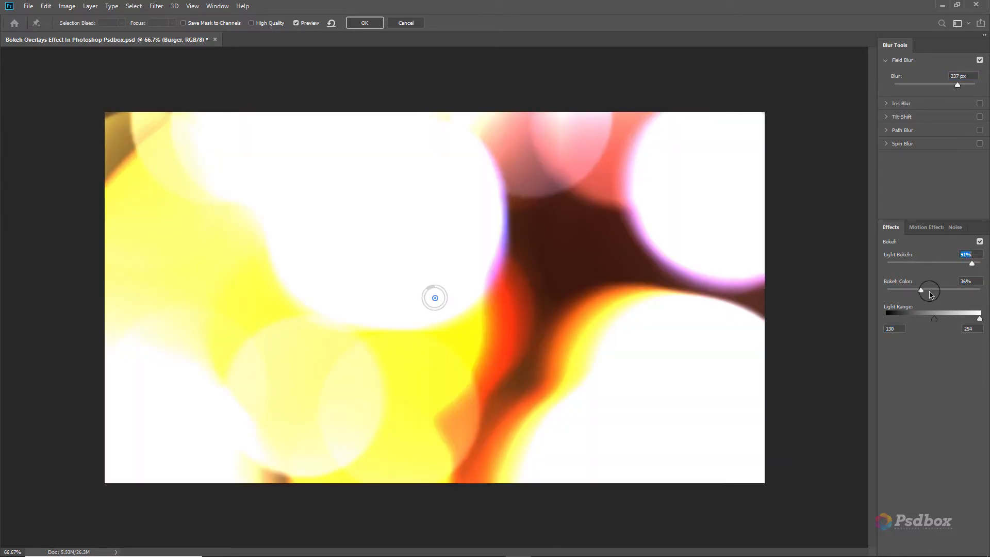
{"action": "left_click_drag", "start_coordinate": [930, 293], "coordinate": [974, 320]}
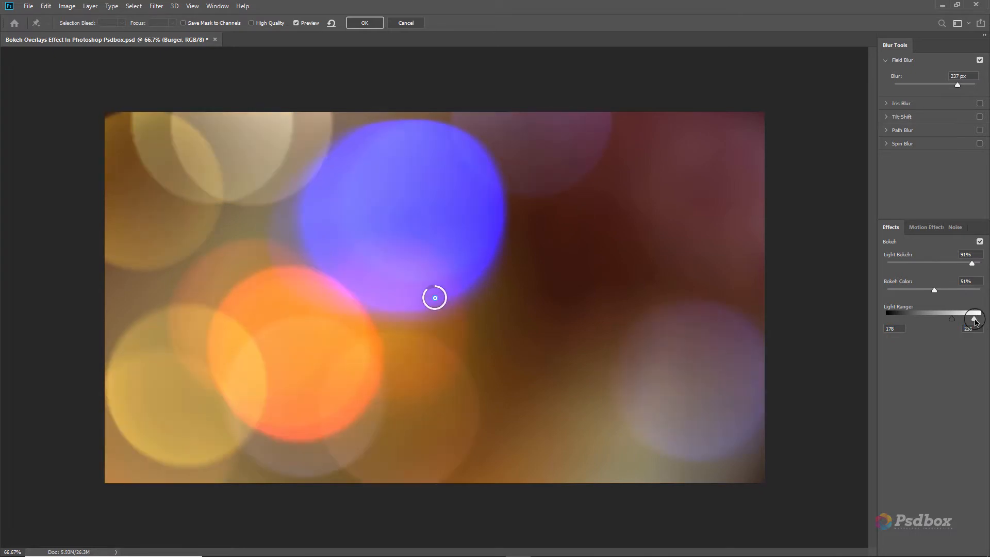
Set the bokeh color to 27%, the light bokeh to 76%, the light range's upper end to 255 and the blur to 102 px.
{"action": "left_click_drag", "start_coordinate": [932, 294], "coordinate": [916, 296]}
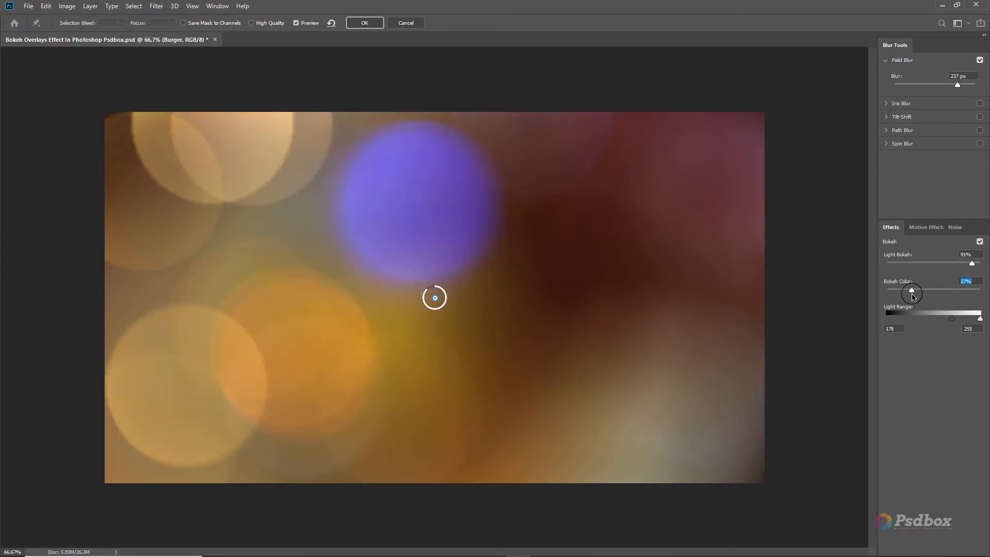
{"action": "left_click_drag", "start_coordinate": [969, 266], "coordinate": [967, 266]}
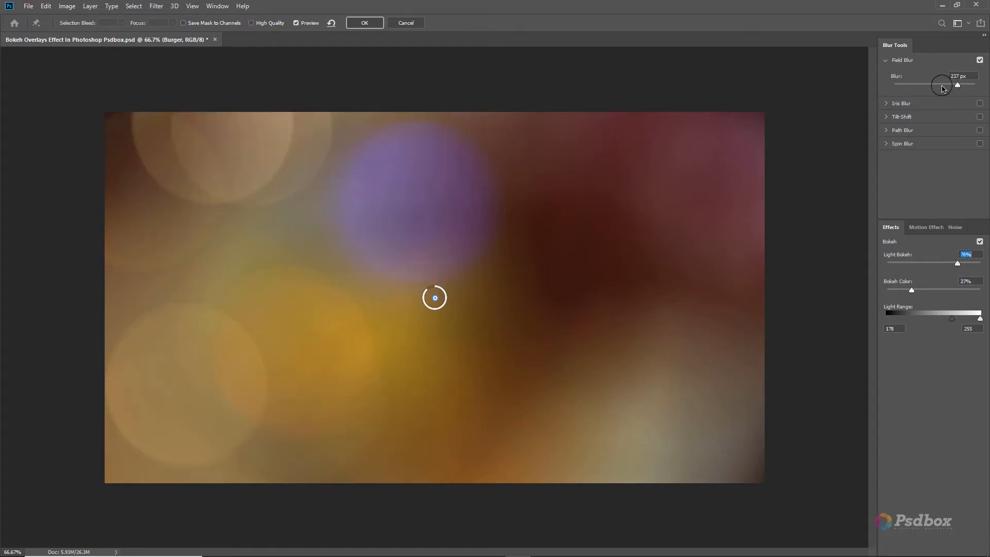
{"action": "left_click_drag", "start_coordinate": [942, 89], "coordinate": [939, 89]}
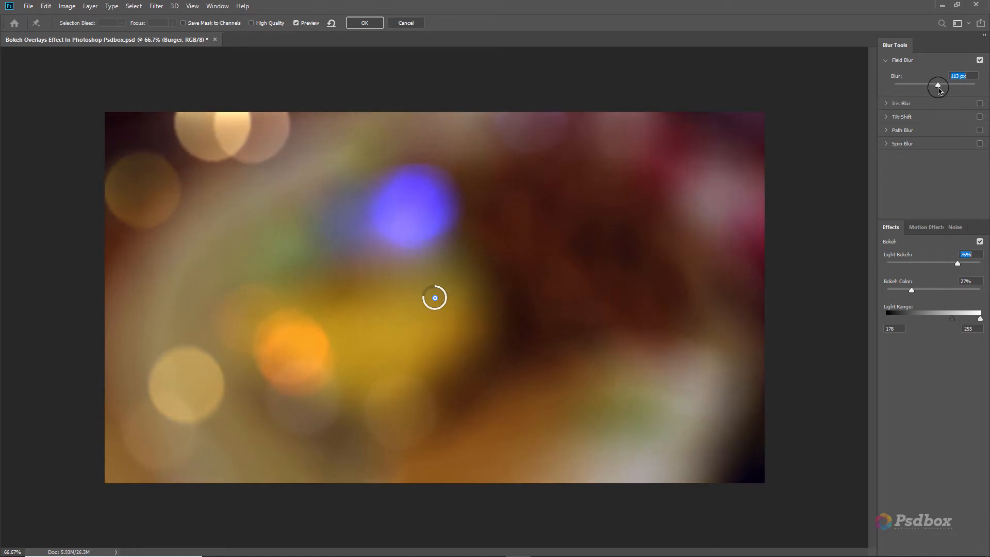
{"action": "left_click_drag", "start_coordinate": [939, 90], "coordinate": [937, 90]}
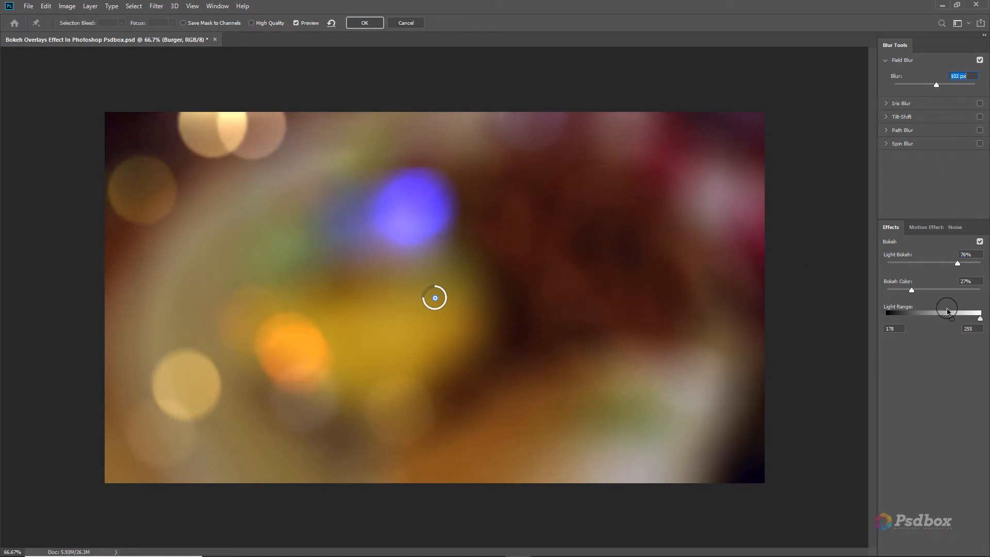
Try a light bokeh of 85% with a bokeh color of 46%, and cancel the Field Blur on the Burger layer.
{"action": "left_click_drag", "start_coordinate": [957, 263], "coordinate": [966, 262]}
{"action": "left_click_drag", "start_coordinate": [912, 291], "coordinate": [923, 291]}
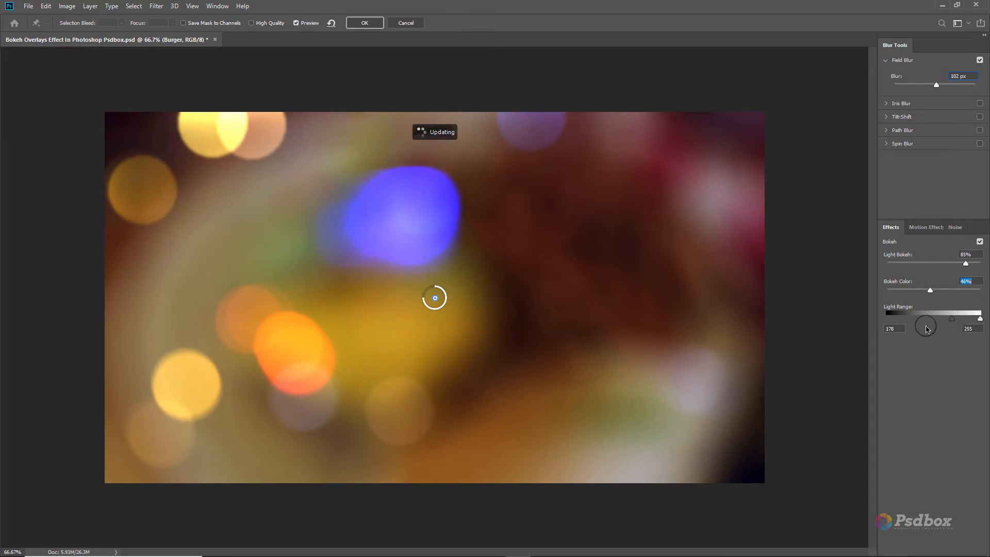
{"action": "left_click", "coordinate": [406, 24]}
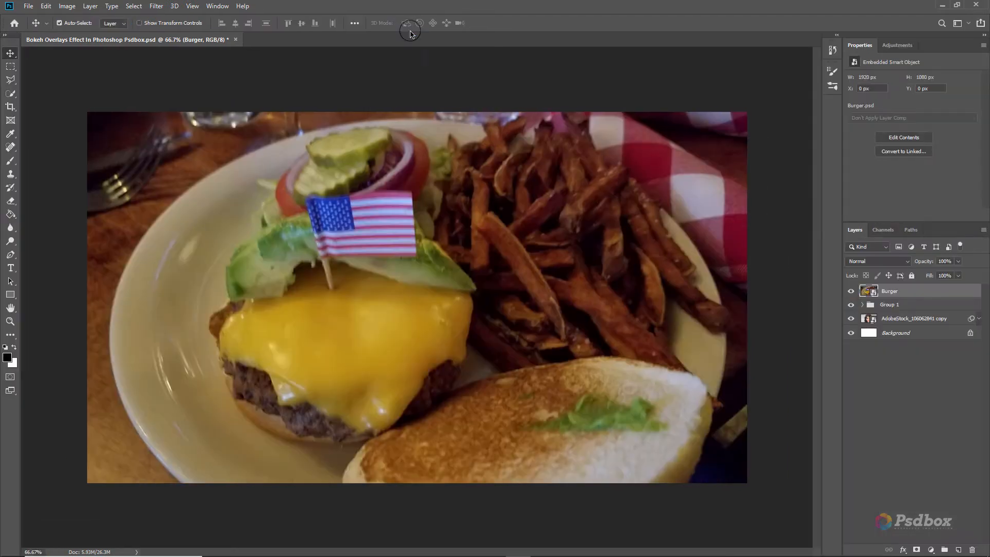
Make a freehand Lasso selection around the upper-left area of the Burger photo, including the fork, plate edge and pickles.
{"action": "left_click", "coordinate": [10, 79]}
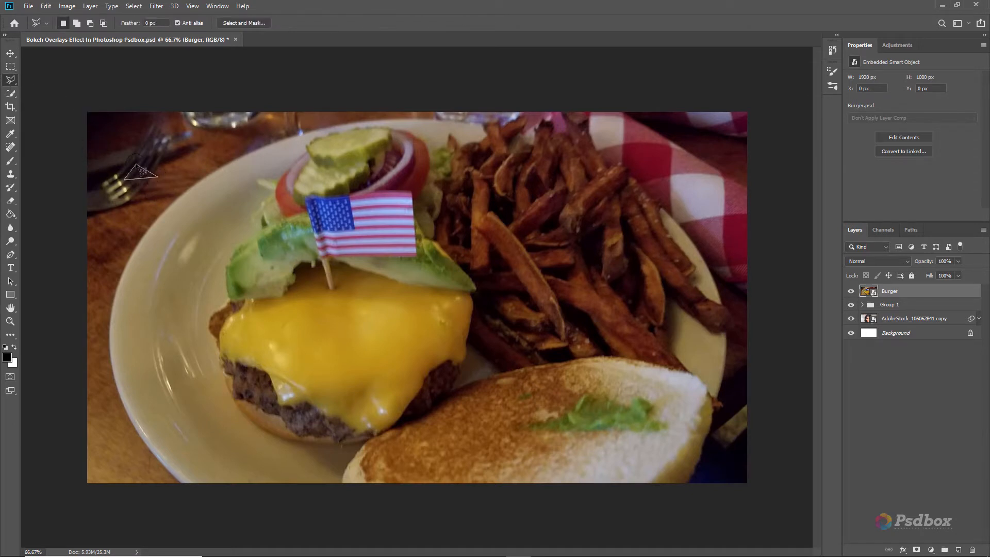
{"action": "left_click", "coordinate": [11, 79]}
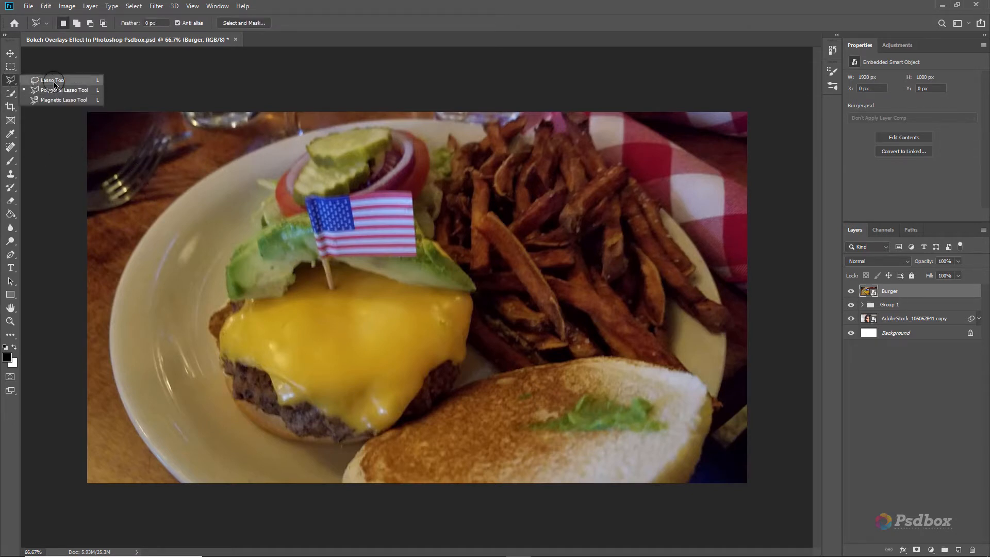
{"action": "left_click", "coordinate": [47, 75]}
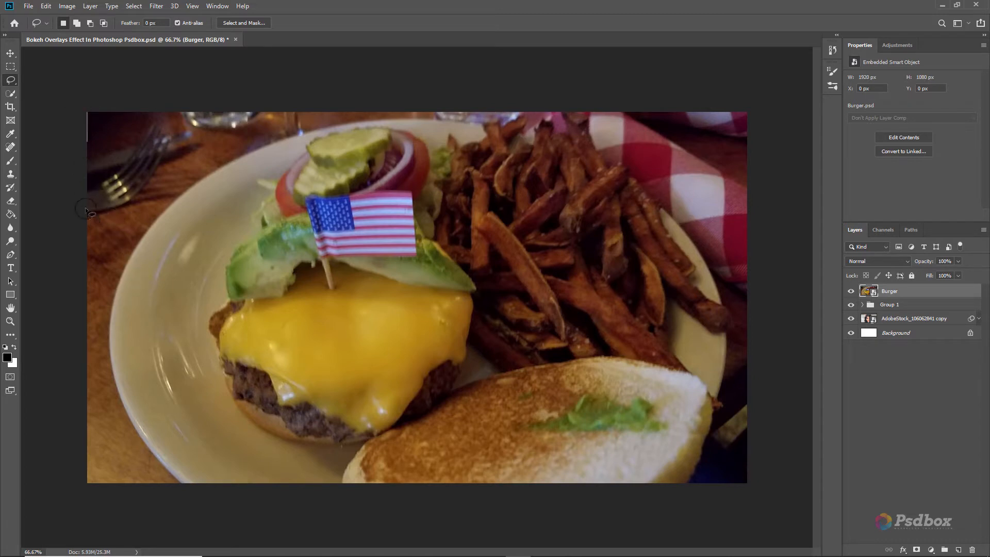
{"action": "mouse_move", "coordinate": [86, 210]}
{"action": "left_mouse_down"}
{"action": "mouse_move", "coordinate": [99, 325]}
{"action": "mouse_move", "coordinate": [180, 373]}
{"action": "left_mouse_up"}
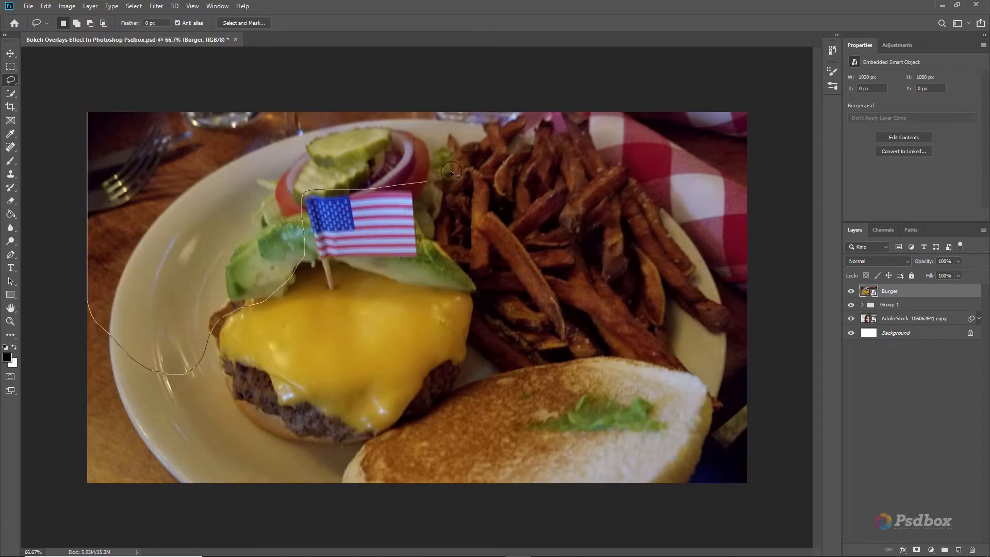
{"action": "mouse_move", "coordinate": [385, 81]}
{"action": "left_mouse_down"}
{"action": "mouse_move", "coordinate": [39, 85]}
{"action": "mouse_move", "coordinate": [35, 112]}
{"action": "left_mouse_up"}
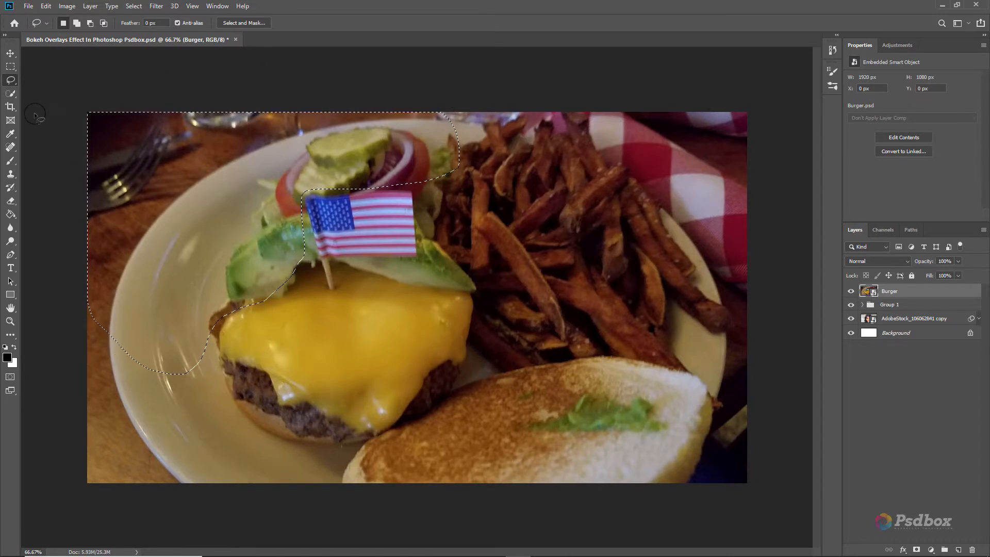
Copy the selected part of the Burger photo to a new layer and try moving the copied piece.
{"action": "key", "text": "ctrl+j"}
{"action": "key", "text": "v"}
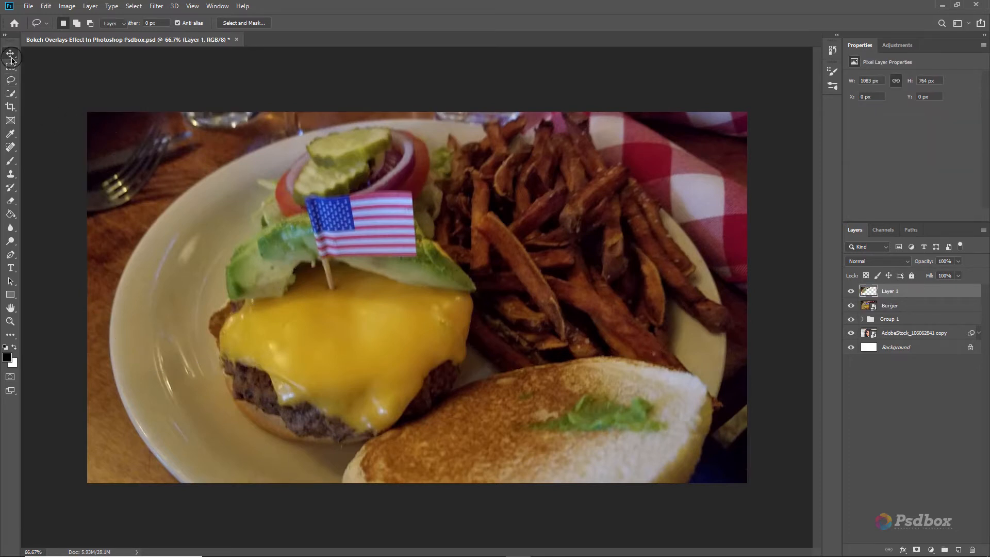
{"action": "mouse_move", "coordinate": [191, 168]}
{"action": "left_mouse_down"}
{"action": "mouse_move", "coordinate": [331, 172]}
{"action": "mouse_move", "coordinate": [353, 182]}
{"action": "mouse_move", "coordinate": [348, 212]}
{"action": "mouse_move", "coordinate": [347, 178]}
{"action": "mouse_move", "coordinate": [353, 185]}
{"action": "left_mouse_up"}
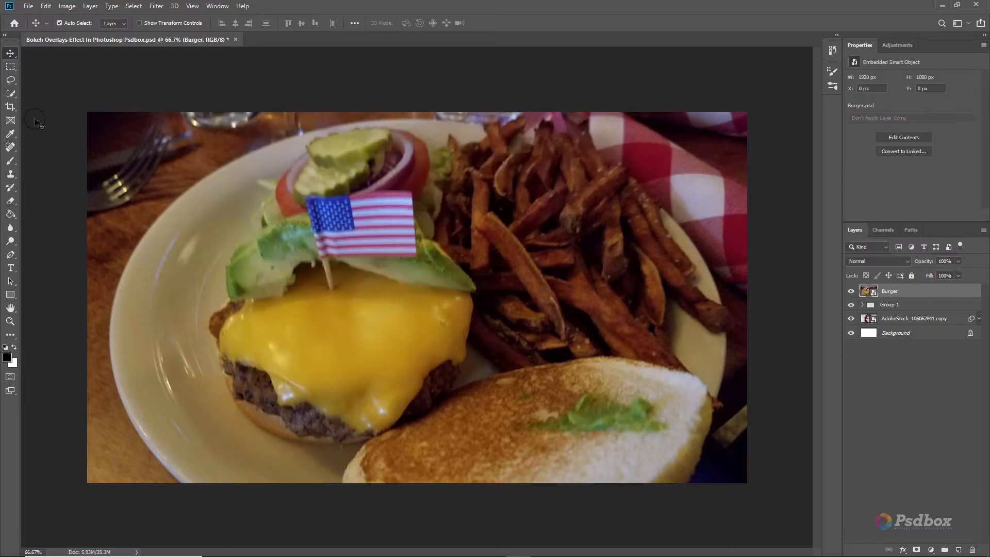
Copy a freehand Lasso selection of the Burger photo's upper-left area to a new layer and move the piece toward the center.
{"action": "key", "text": "l"}
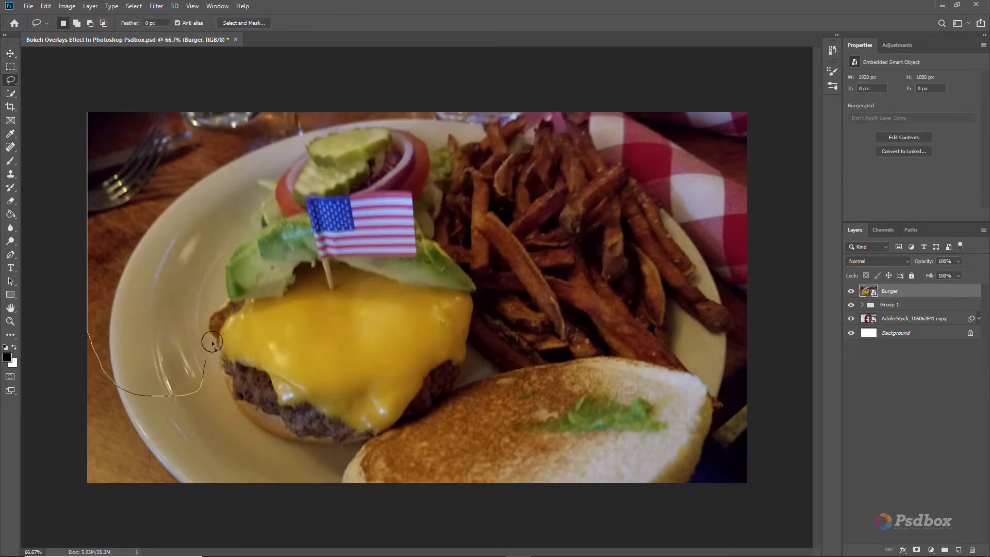
{"action": "mouse_move", "coordinate": [340, 185]}
{"action": "left_mouse_down"}
{"action": "mouse_move", "coordinate": [429, 130]}
{"action": "mouse_move", "coordinate": [77, 78]}
{"action": "mouse_move", "coordinate": [45, 116]}
{"action": "left_mouse_up"}
{"action": "key", "text": "ctrl+j"}
{"action": "key", "text": "v"}
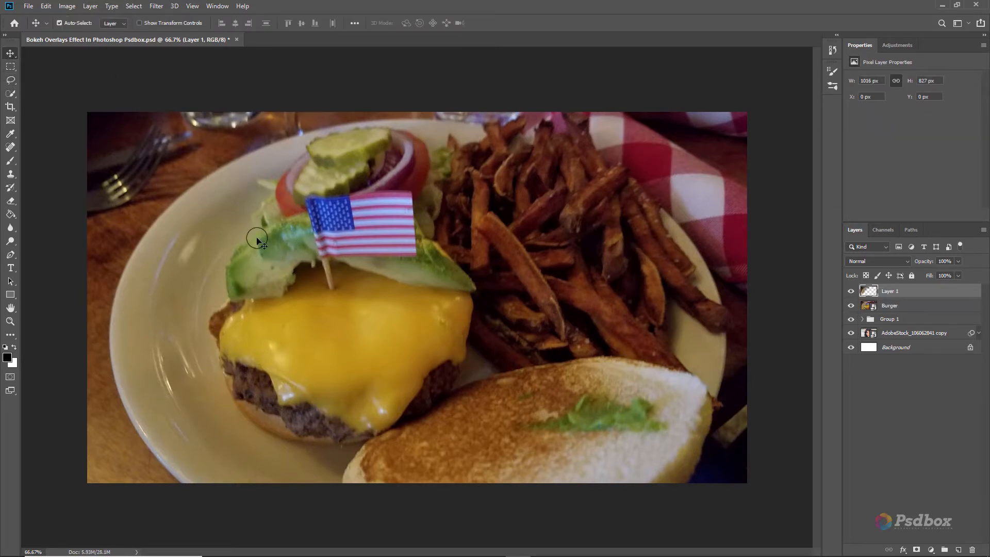
{"action": "mouse_move", "coordinate": [176, 223]}
{"action": "left_mouse_down"}
{"action": "mouse_move", "coordinate": [289, 241]}
{"action": "mouse_move", "coordinate": [344, 263]}
{"action": "mouse_move", "coordinate": [305, 260]}
{"action": "mouse_move", "coordinate": [417, 298]}
{"action": "left_mouse_up"}
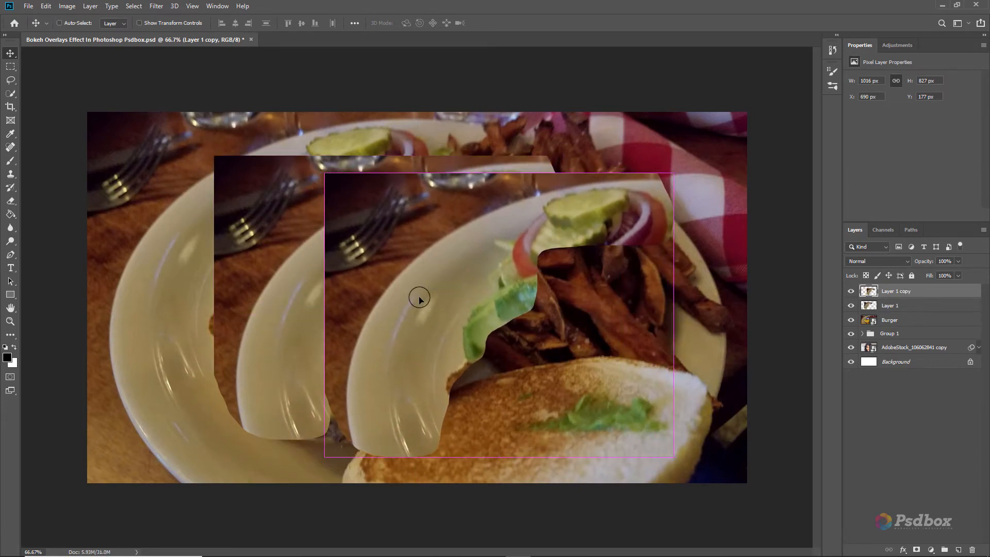
{"action": "key", "text": "ctrl+z"}
Stretch the copied piece to about 1519 × 906 px and place a duplicate of it over the upper middle of the photo.
{"action": "key", "text": "ctrl+t"}
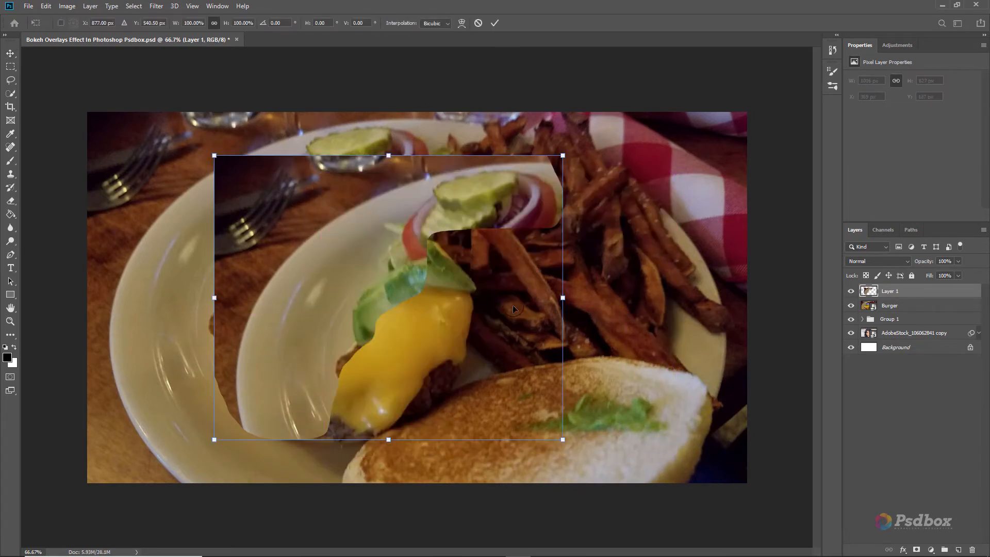
{"action": "left_click_drag", "start_coordinate": [562, 298], "coordinate": [634, 297]}
{"action": "left_click_drag", "start_coordinate": [416, 270], "coordinate": [419, 317]}
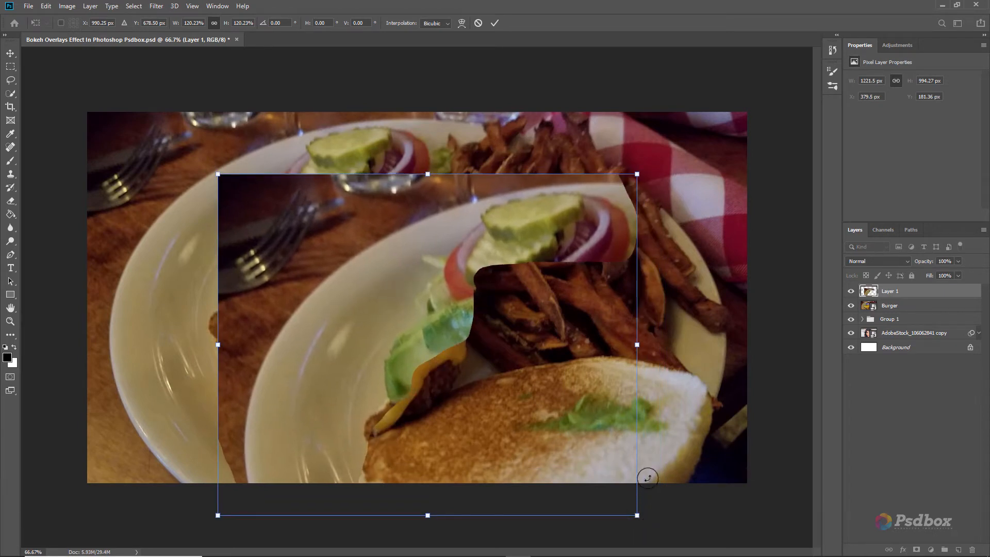
{"action": "left_click_drag", "start_coordinate": [643, 346], "coordinate": [663, 345]}
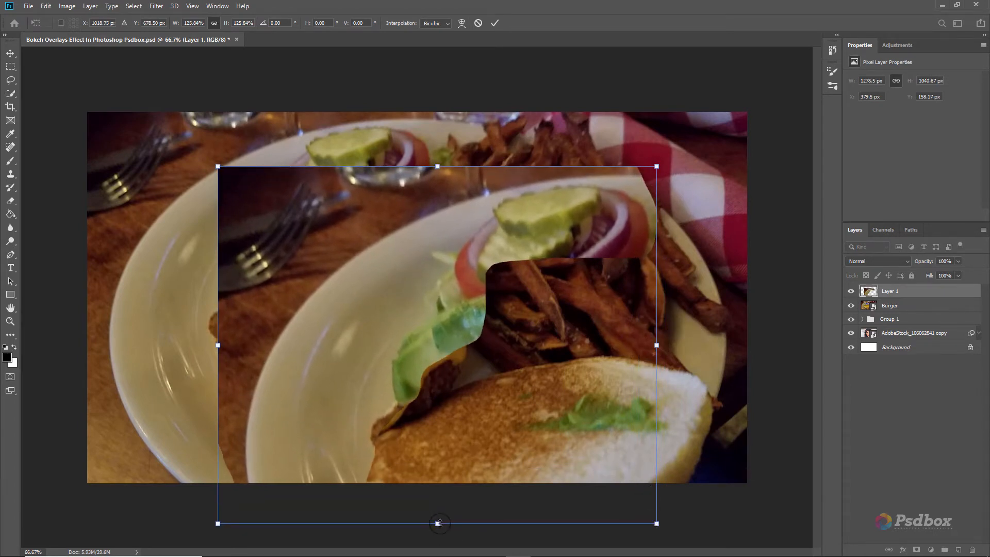
{"action": "left_click_drag", "start_coordinate": [437, 523], "coordinate": [438, 477]}
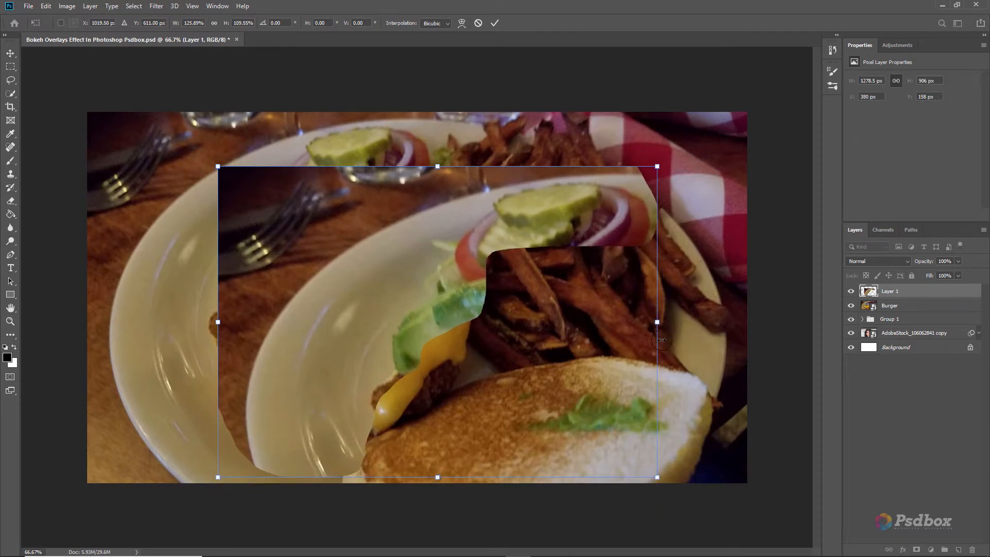
{"action": "left_click_drag", "start_coordinate": [661, 340], "coordinate": [744, 335]}
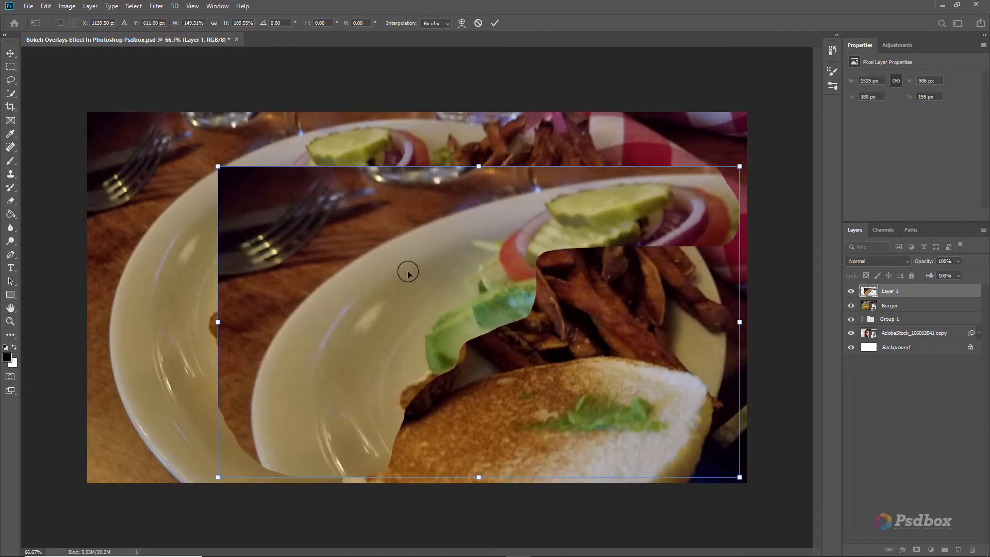
{"action": "left_click_drag", "start_coordinate": [407, 272], "coordinate": [451, 153]}
{"action": "key", "text": "Return"}
Combine the Burger layer and both copied pieces into a single smart object.
{"action": "left_click", "coordinate": [886, 319], "text": "shift"}
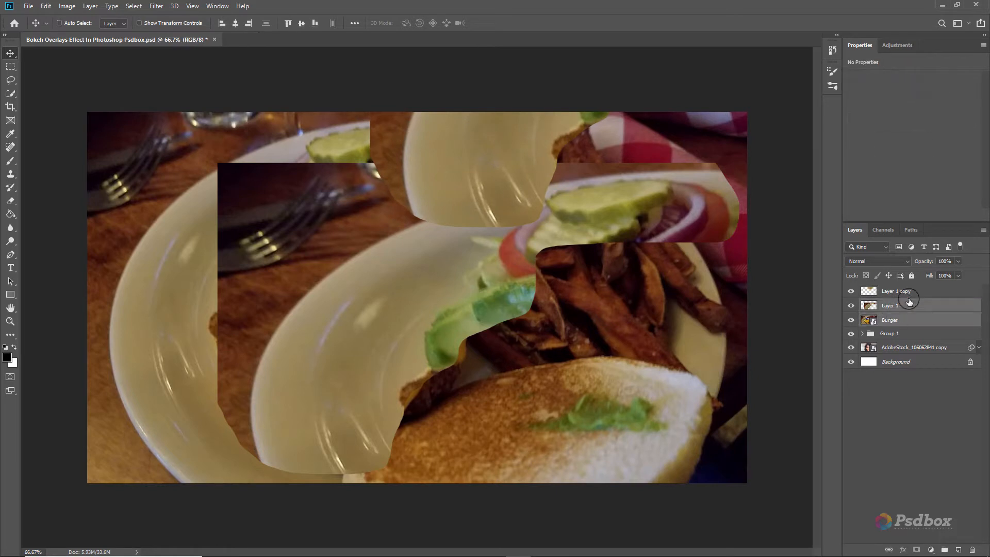
{"action": "right_click", "coordinate": [925, 320]}
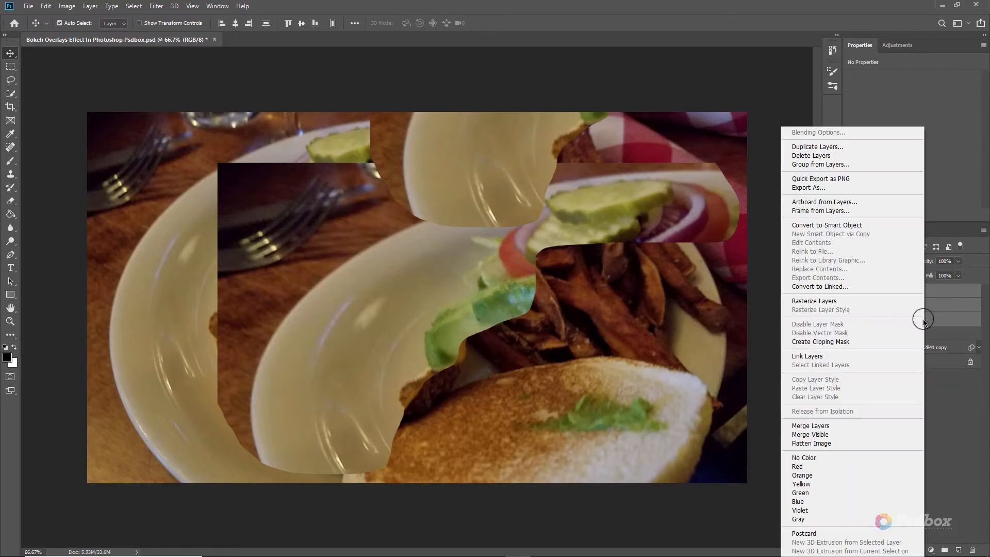
{"action": "left_click", "coordinate": [830, 224]}
{"action": "left_click", "coordinate": [851, 291]}
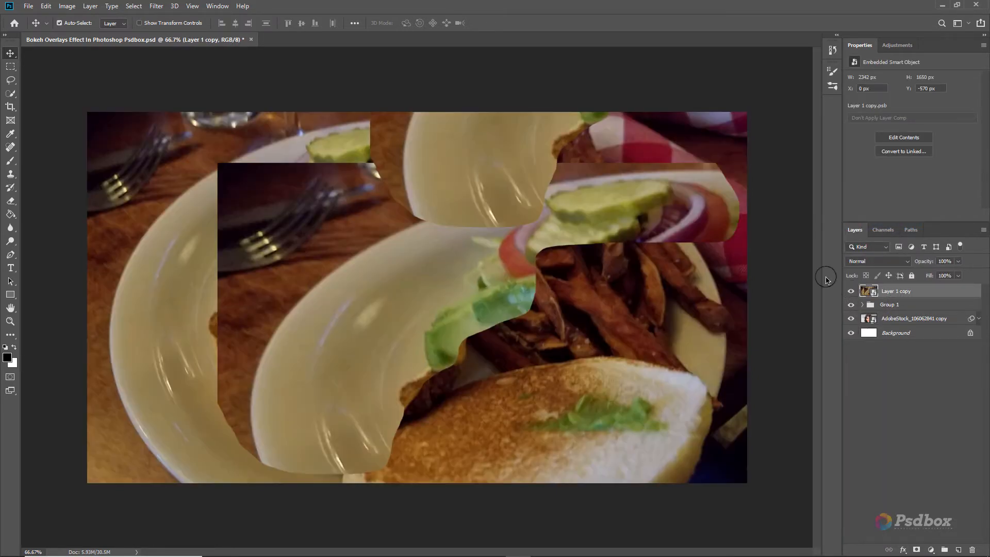
Start a Field Blur on the combined burger smart object with the blur set to 102 px.
{"action": "left_click", "coordinate": [156, 6]}
{"action": "mouse_move", "coordinate": [170, 132]}
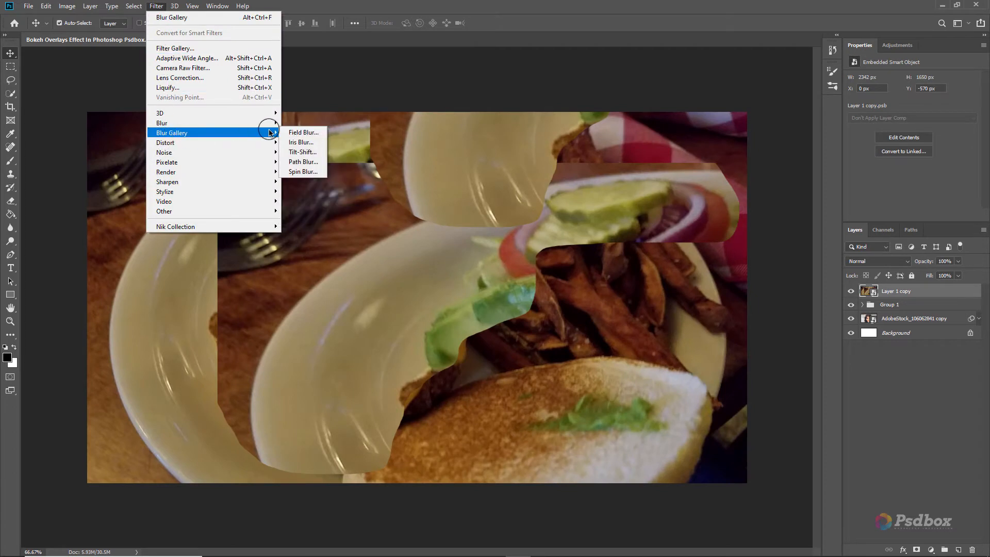
{"action": "left_click", "coordinate": [299, 132]}
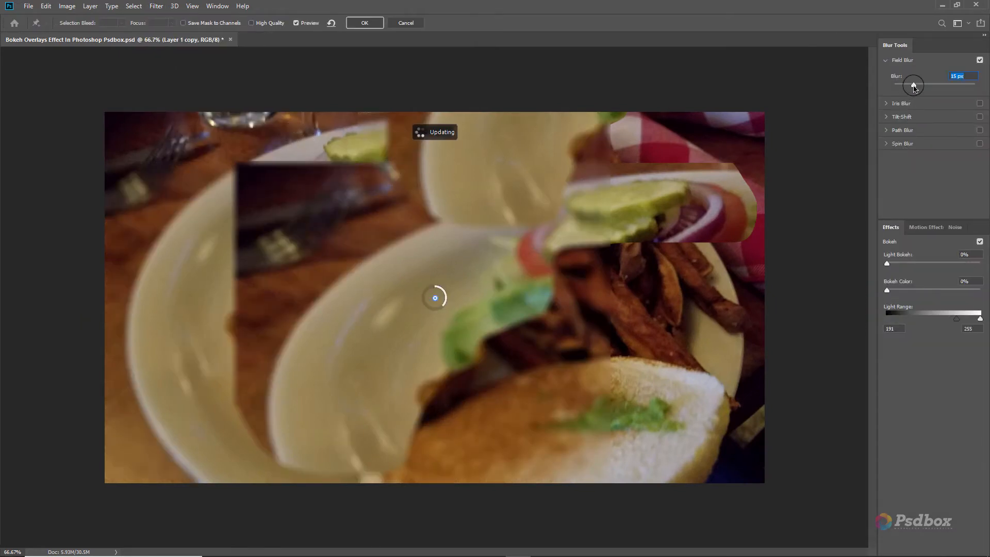
{"action": "left_click_drag", "start_coordinate": [913, 85], "coordinate": [937, 85]}
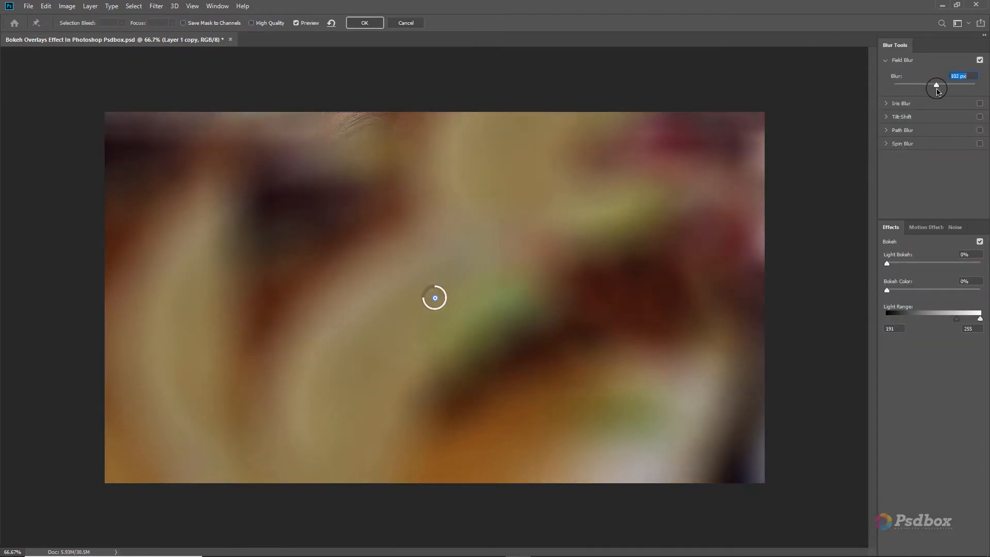
Set the light bokeh to 88%, the bokeh color to 43% and the light range to 184–255, and apply the Field Blur.
{"action": "left_click_drag", "start_coordinate": [893, 267], "coordinate": [973, 269]}
{"action": "left_click_drag", "start_coordinate": [886, 290], "coordinate": [924, 292]}
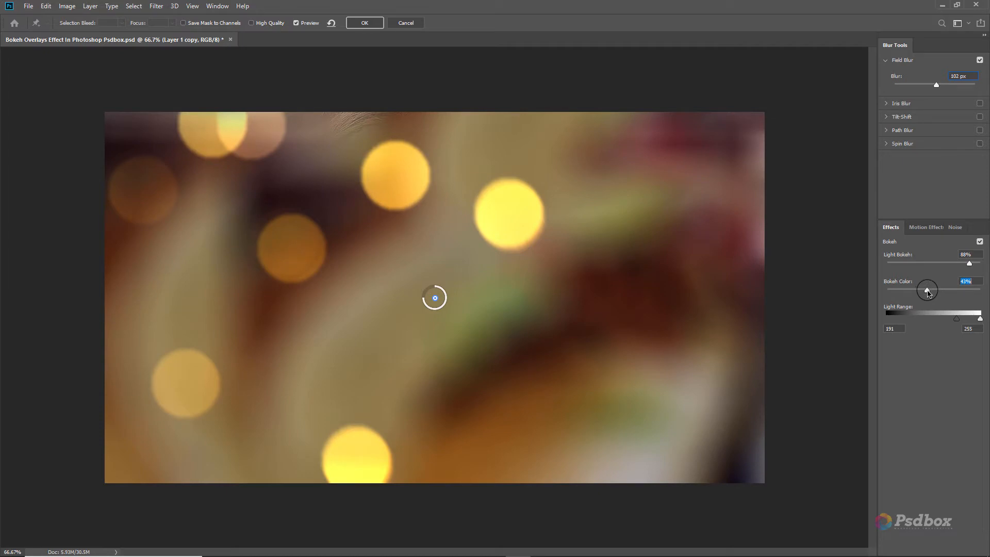
{"action": "mouse_move", "coordinate": [955, 319]}
{"action": "left_mouse_down"}
{"action": "mouse_move", "coordinate": [930, 323]}
{"action": "mouse_move", "coordinate": [956, 323]}
{"action": "left_mouse_up"}
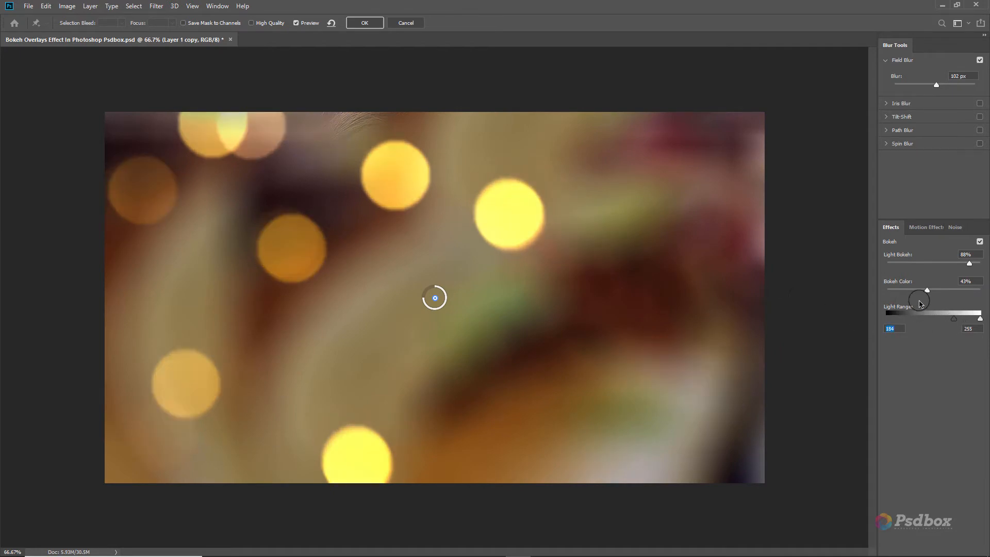
{"action": "left_click", "coordinate": [365, 23]}
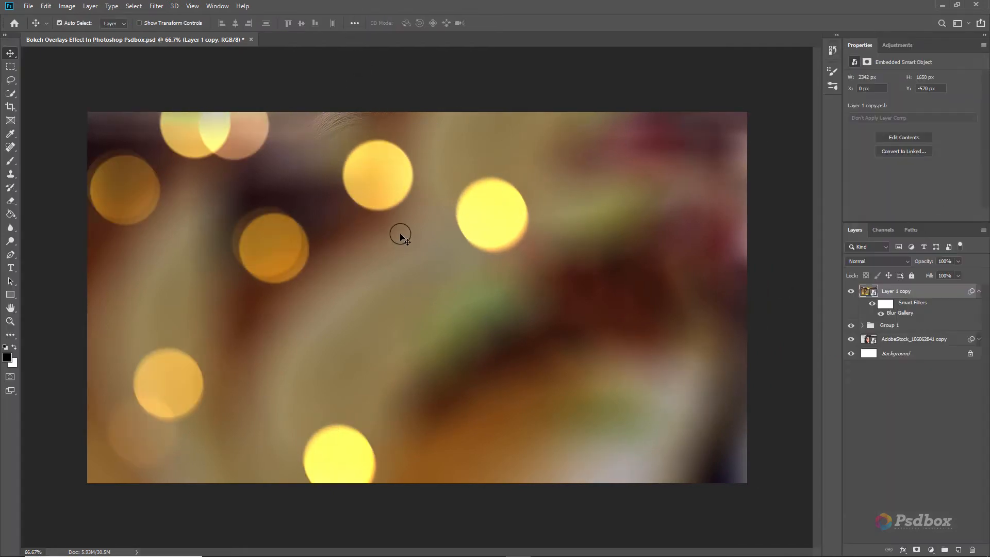
Try the Screen blend mode on the blurred burger layer and undo the changes back to Normal.
{"action": "left_click", "coordinate": [877, 261]}
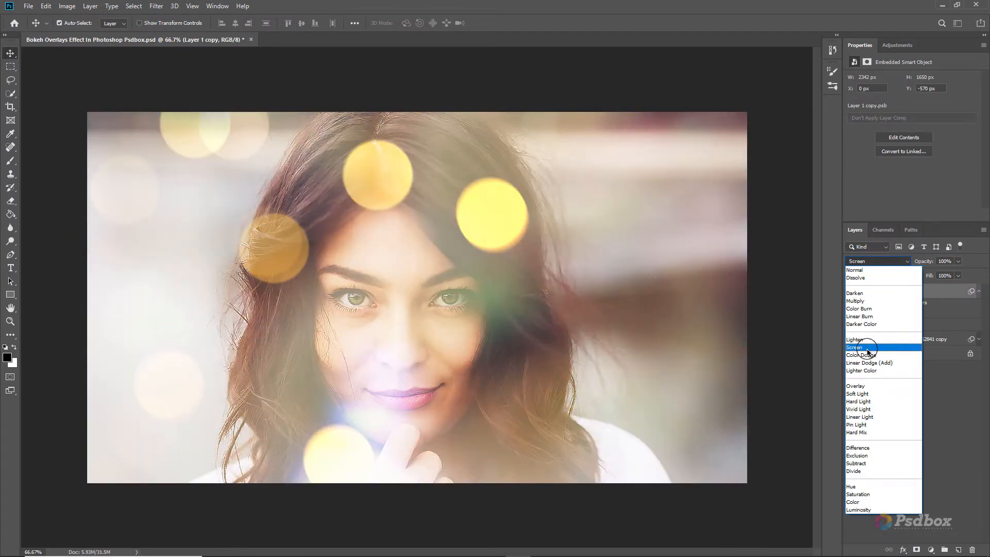
{"action": "left_click", "coordinate": [867, 349]}
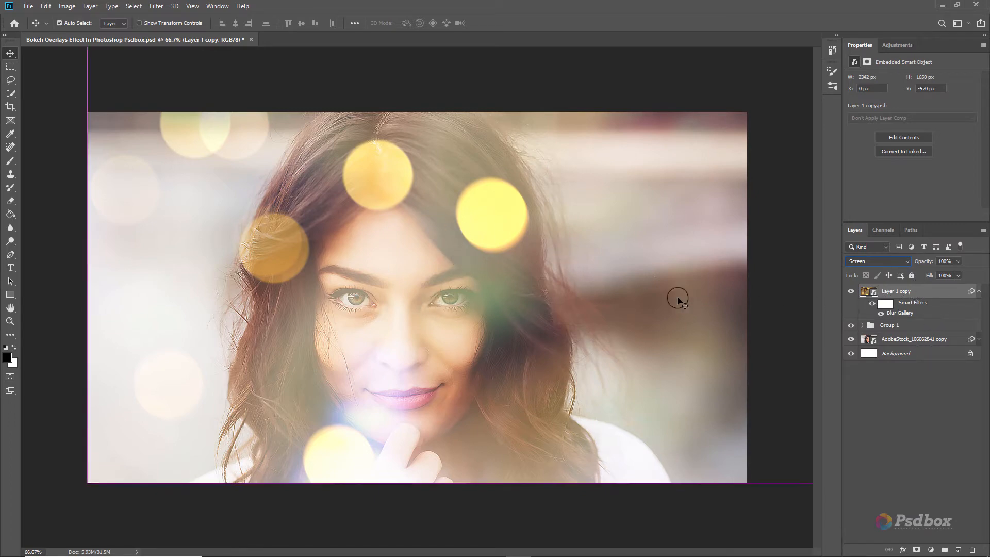
{"action": "mouse_move", "coordinate": [492, 303]}
{"action": "left_mouse_down"}
{"action": "mouse_move", "coordinate": [528, 295]}
{"action": "mouse_move", "coordinate": [601, 307]}
{"action": "mouse_move", "coordinate": [475, 309]}
{"action": "mouse_move", "coordinate": [466, 351]}
{"action": "mouse_move", "coordinate": [455, 332]}
{"action": "mouse_move", "coordinate": [489, 314]}
{"action": "left_mouse_up"}
{"action": "key", "text": "Delete"}
{"action": "key", "text": "ctrl+z"}
{"action": "key", "text": "ctrl+z"}
{"action": "key", "text": "ctrl+z"}
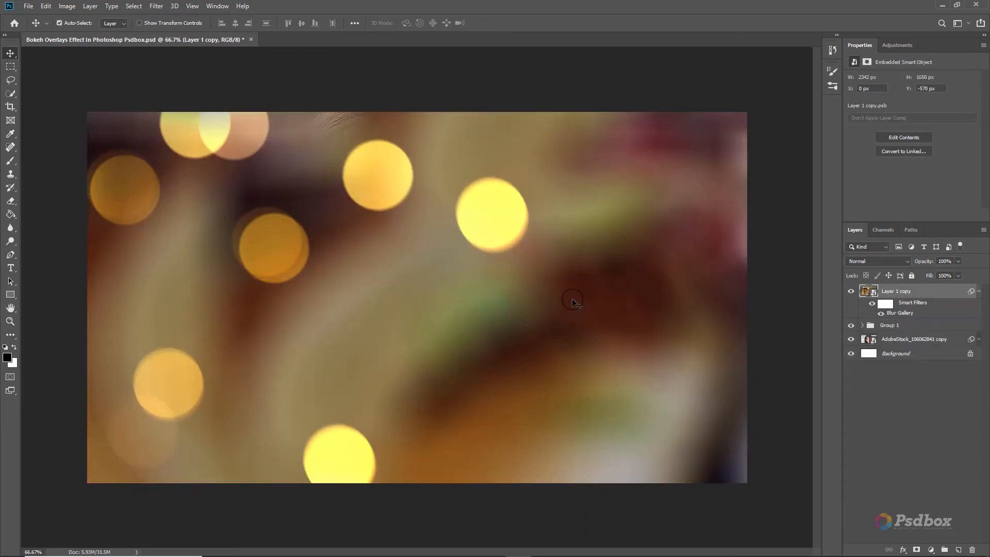
Reopen the burger layer's Blur Gallery filter and set blur 154 px, bokeh color 77%, light bokeh 81% and light range 179–242.
{"action": "double_click", "coordinate": [900, 313]}
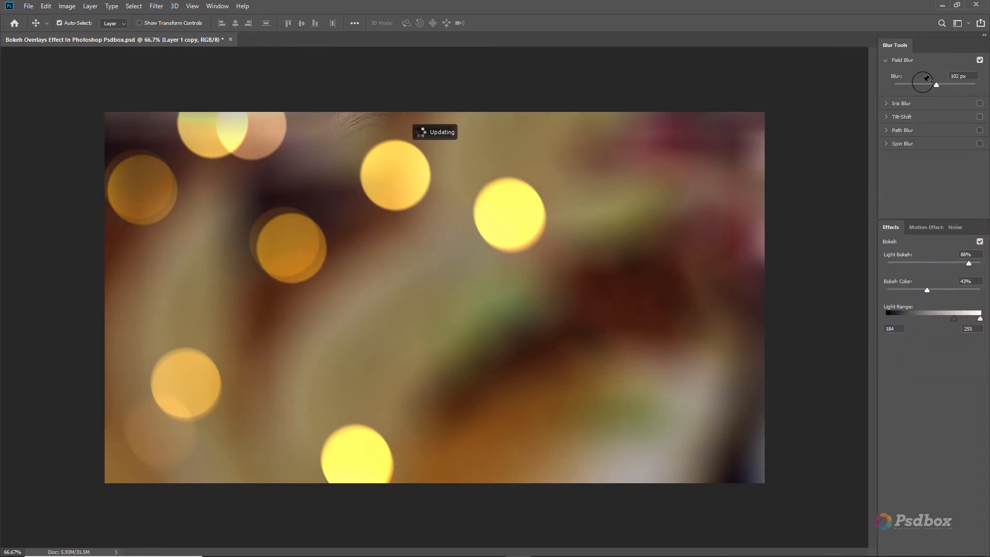
{"action": "mouse_move", "coordinate": [936, 86]}
{"action": "left_mouse_down"}
{"action": "mouse_move", "coordinate": [955, 86]}
{"action": "mouse_move", "coordinate": [943, 84]}
{"action": "left_mouse_up"}
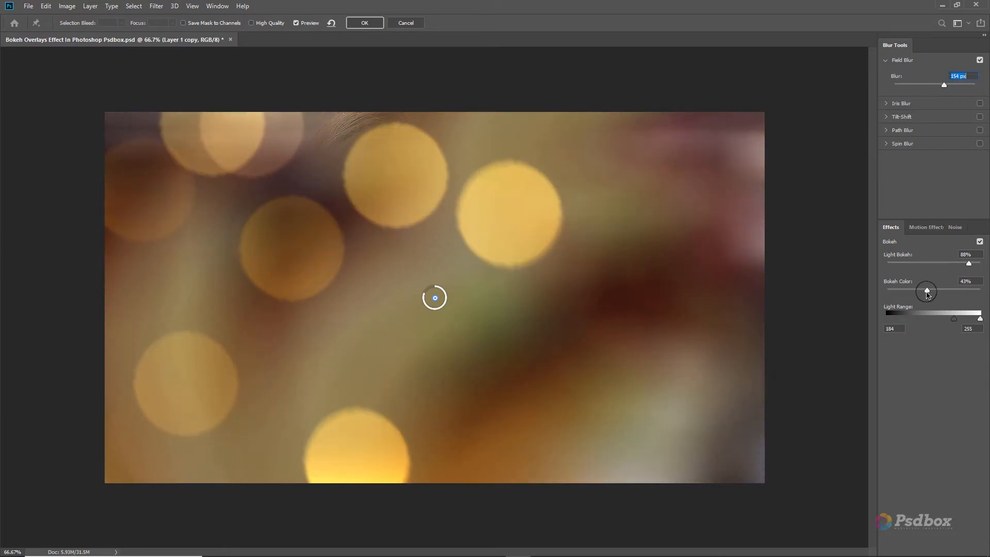
{"action": "left_click_drag", "start_coordinate": [932, 294], "coordinate": [961, 297]}
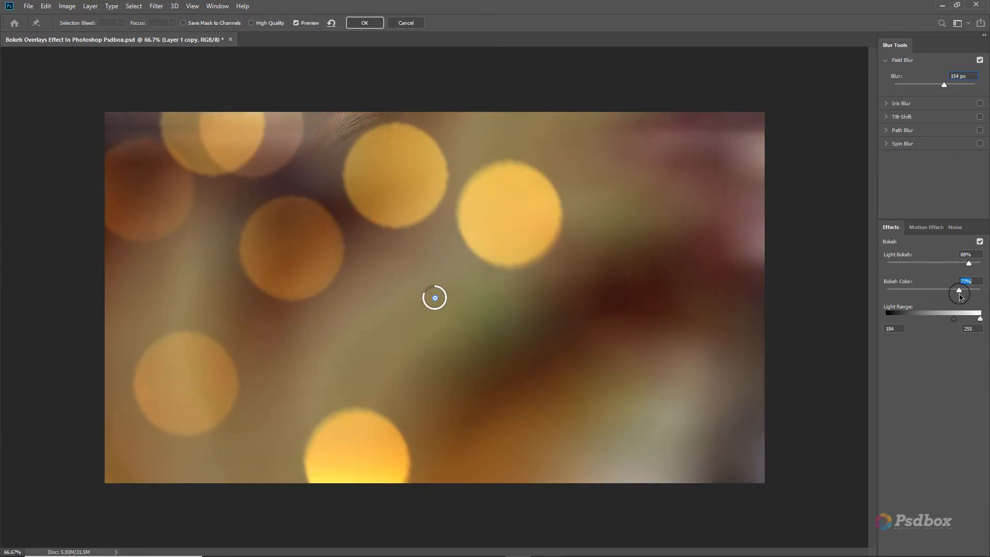
{"action": "mouse_move", "coordinate": [968, 262]}
{"action": "left_mouse_down"}
{"action": "mouse_move", "coordinate": [946, 265]}
{"action": "mouse_move", "coordinate": [958, 267]}
{"action": "left_mouse_up"}
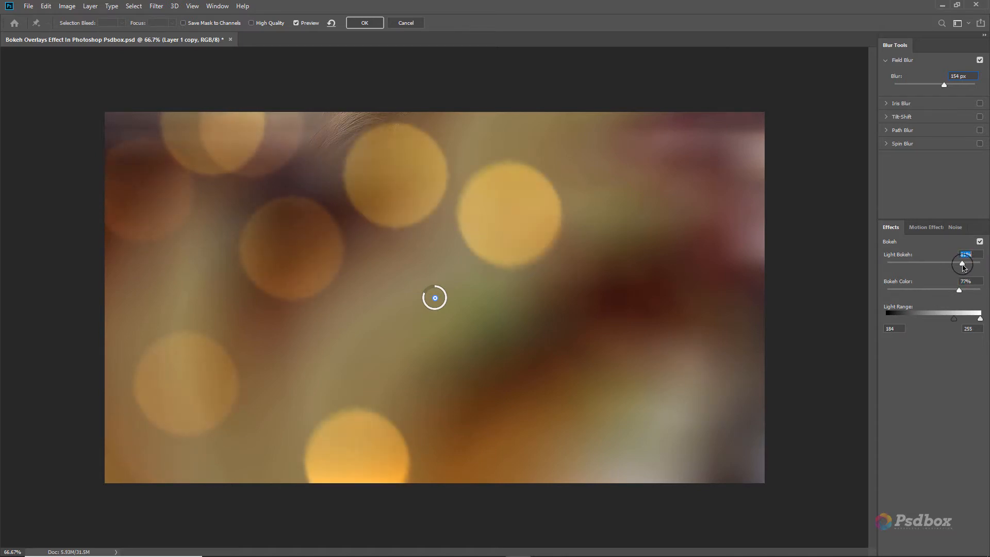
{"action": "mouse_move", "coordinate": [952, 321]}
{"action": "left_mouse_down"}
{"action": "mouse_move", "coordinate": [921, 319]}
{"action": "mouse_move", "coordinate": [980, 320]}
{"action": "mouse_move", "coordinate": [954, 322]}
{"action": "left_mouse_up"}
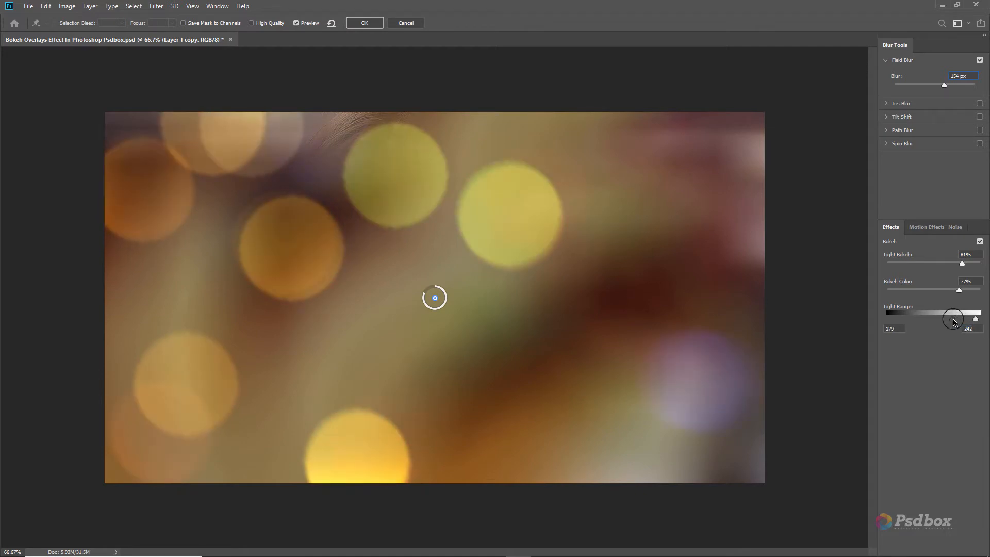
Reduce the Field Blur to 109 px and the light bokeh to 67%.
{"action": "left_click_drag", "start_coordinate": [944, 85], "coordinate": [936, 86]}
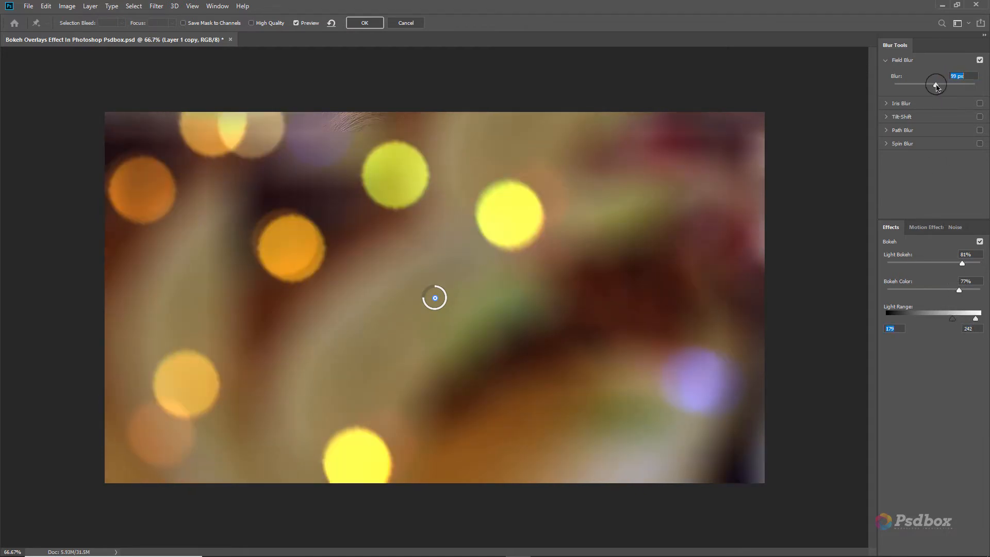
{"action": "left_click_drag", "start_coordinate": [962, 263], "coordinate": [951, 264]}
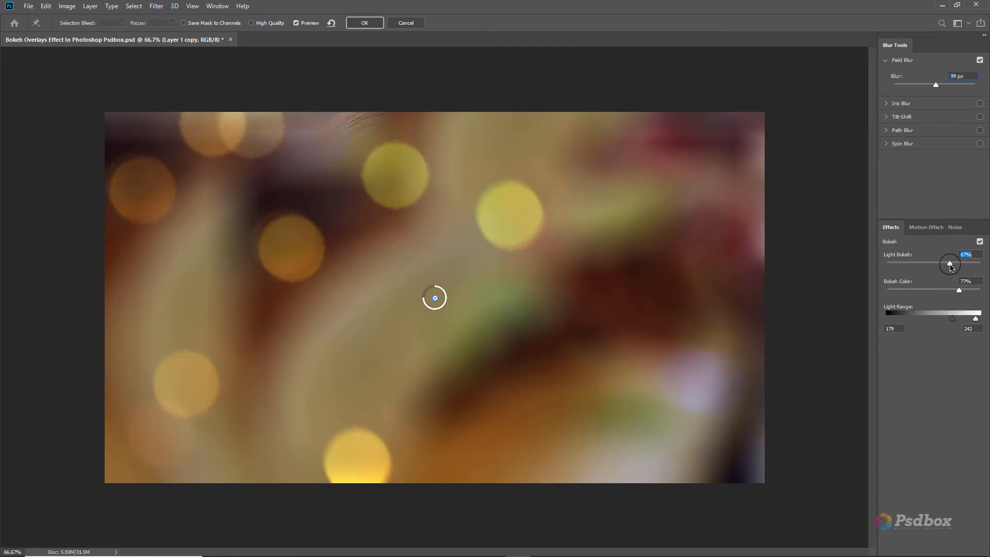
{"action": "left_click_drag", "start_coordinate": [937, 86], "coordinate": [937, 86]}
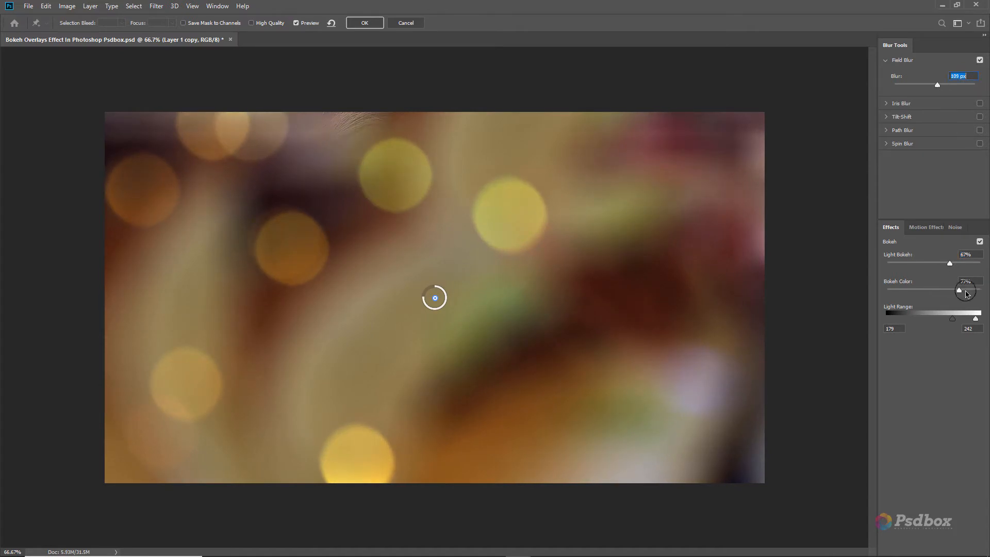
Set the bokeh color to 78%, the light bokeh to 83% and the light range to 195–233, and apply the edited blur.
{"action": "left_click_drag", "start_coordinate": [960, 290], "coordinate": [957, 269]}
{"action": "left_click_drag", "start_coordinate": [952, 319], "coordinate": [962, 321]}
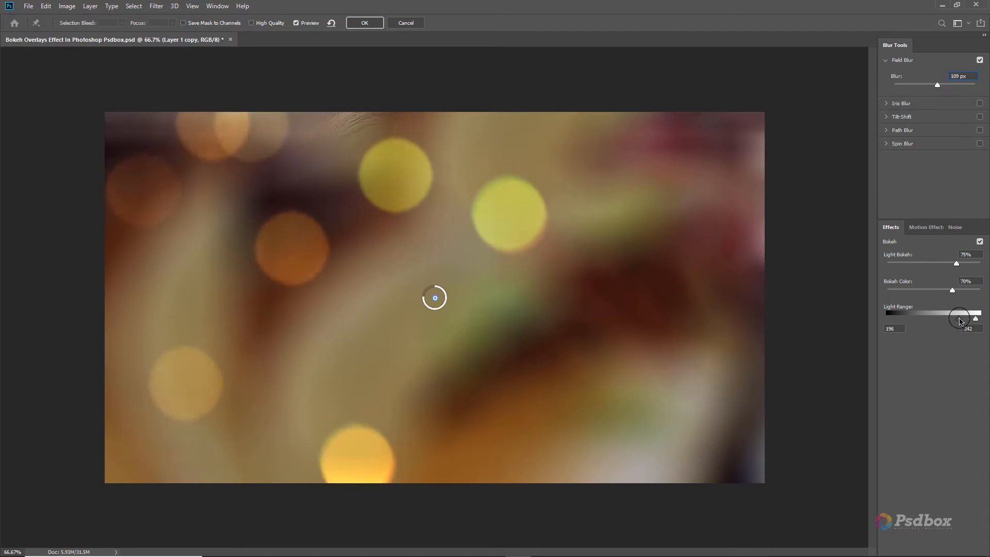
{"action": "left_click_drag", "start_coordinate": [976, 319], "coordinate": [964, 264]}
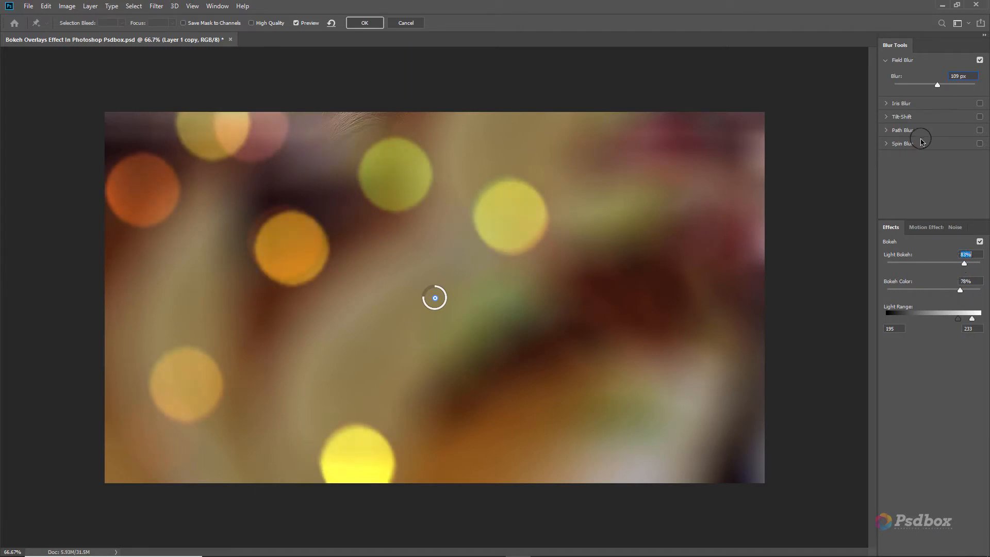
{"action": "left_click", "coordinate": [363, 24]}
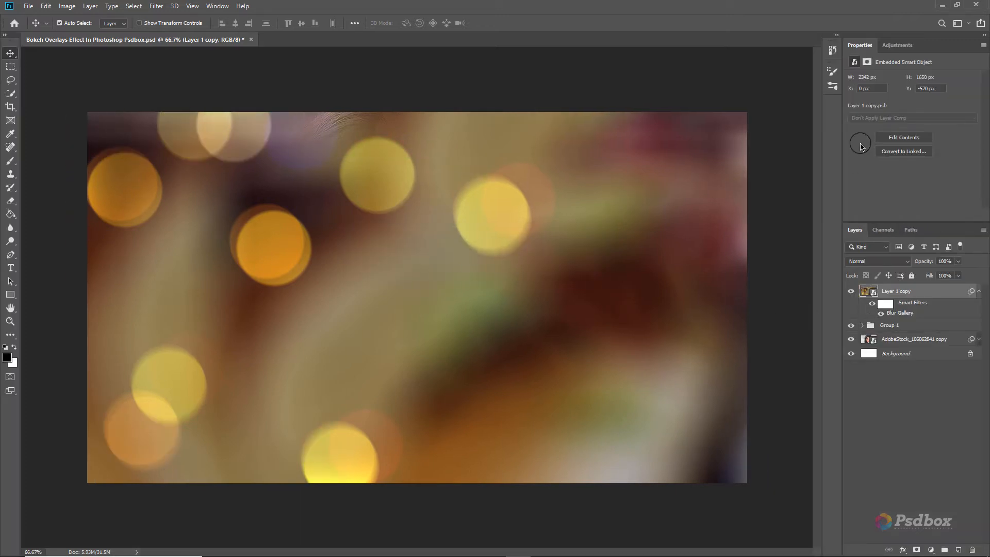
Set the blurred burger layer's blend mode to Screen and add a Curves adjustment layer above it.
{"action": "left_click", "coordinate": [979, 291]}
{"action": "left_click", "coordinate": [877, 261]}
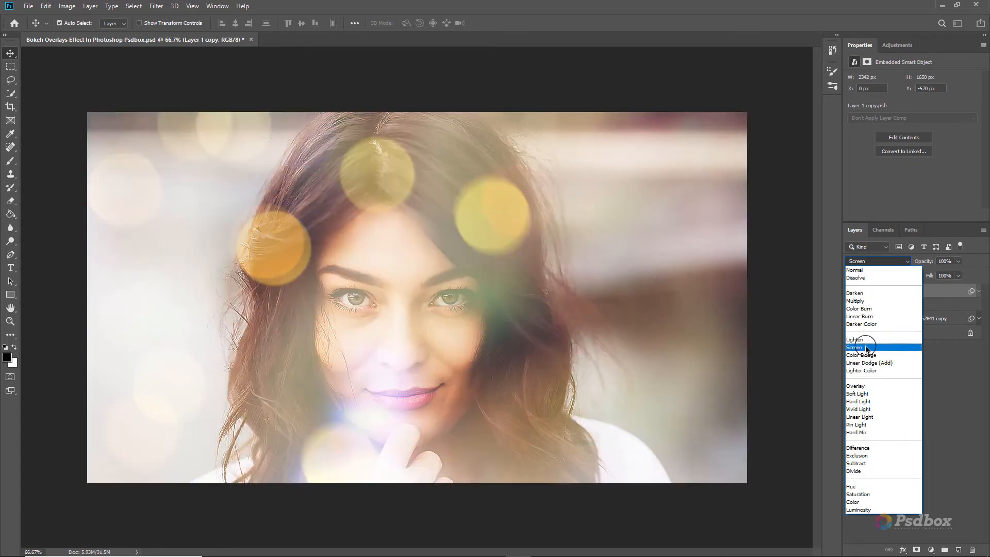
{"action": "left_click", "coordinate": [866, 348]}
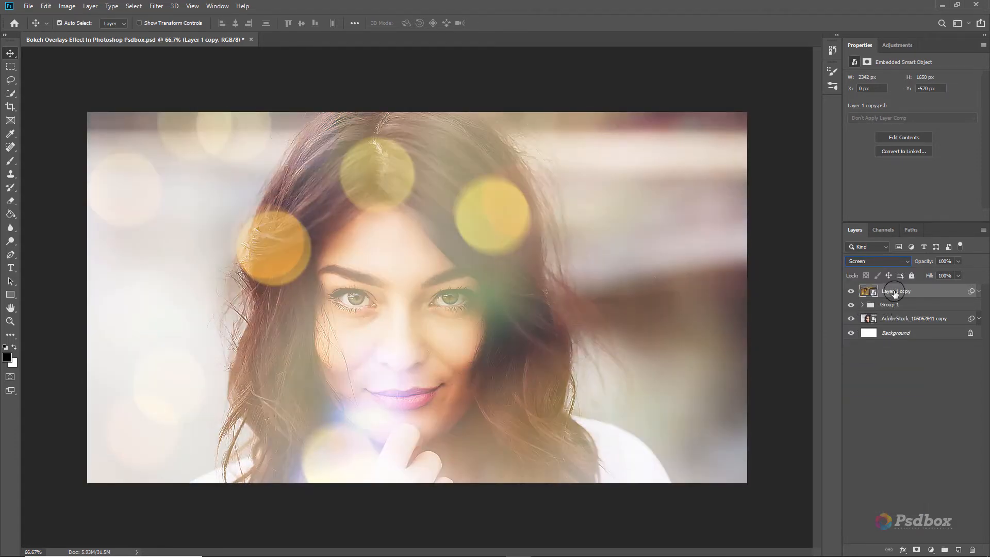
{"action": "left_click", "coordinate": [931, 550]}
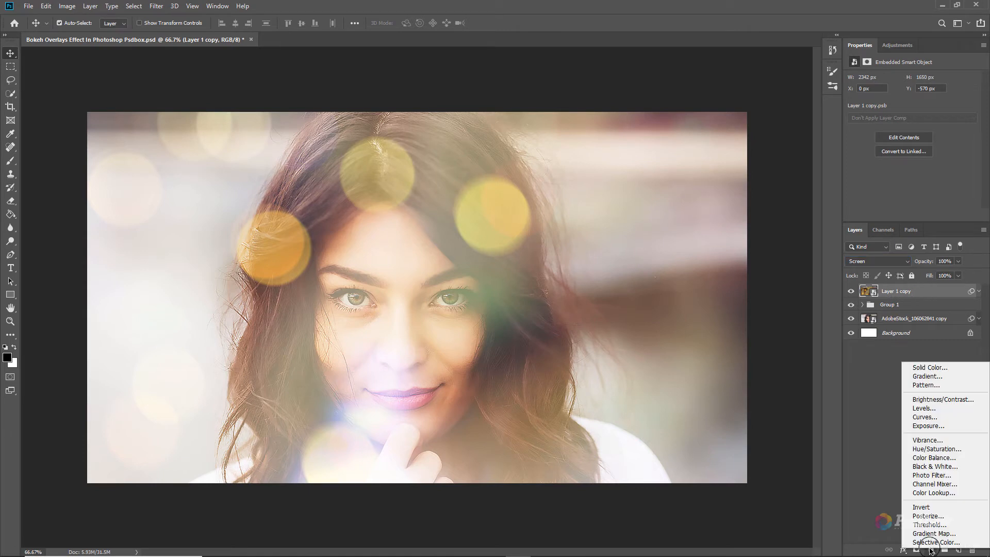
{"action": "left_click", "coordinate": [924, 417]}
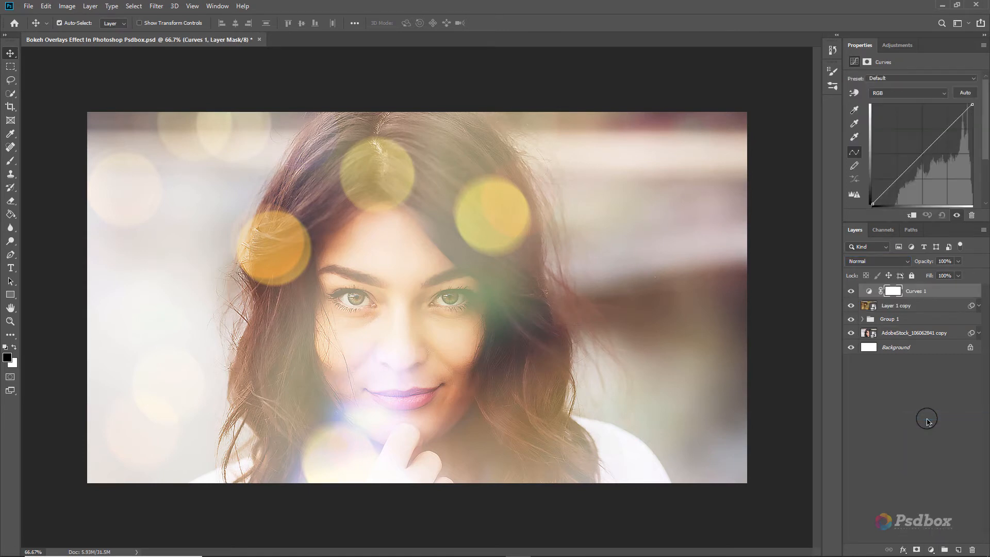
Clip the Curves adjustment to the blurred burger layer and bend its curve into an S-shape with lowered shadows and raised highlights.
{"action": "left_click", "coordinate": [937, 298], "text": "alt"}
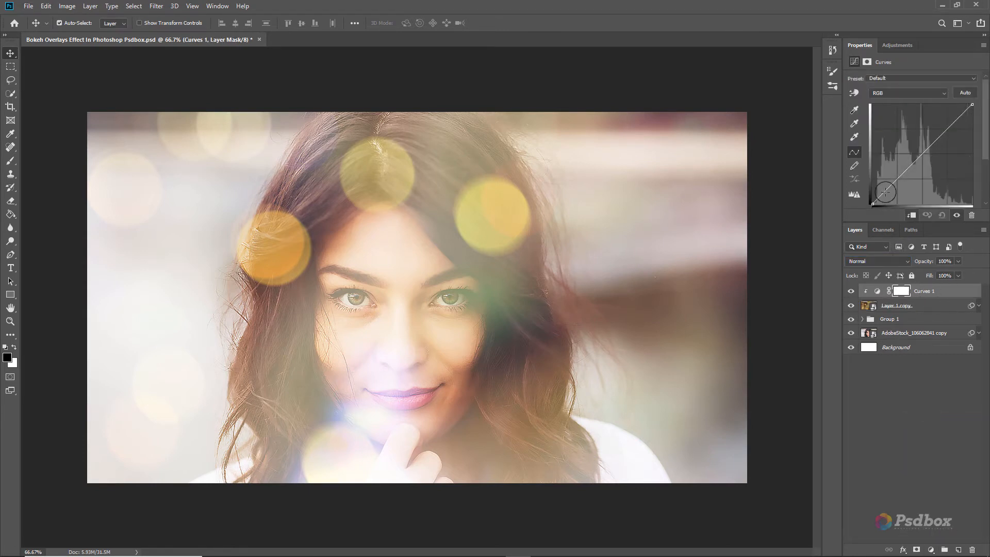
{"action": "left_click_drag", "start_coordinate": [891, 186], "coordinate": [891, 195]}
{"action": "left_click_drag", "start_coordinate": [947, 135], "coordinate": [946, 120]}
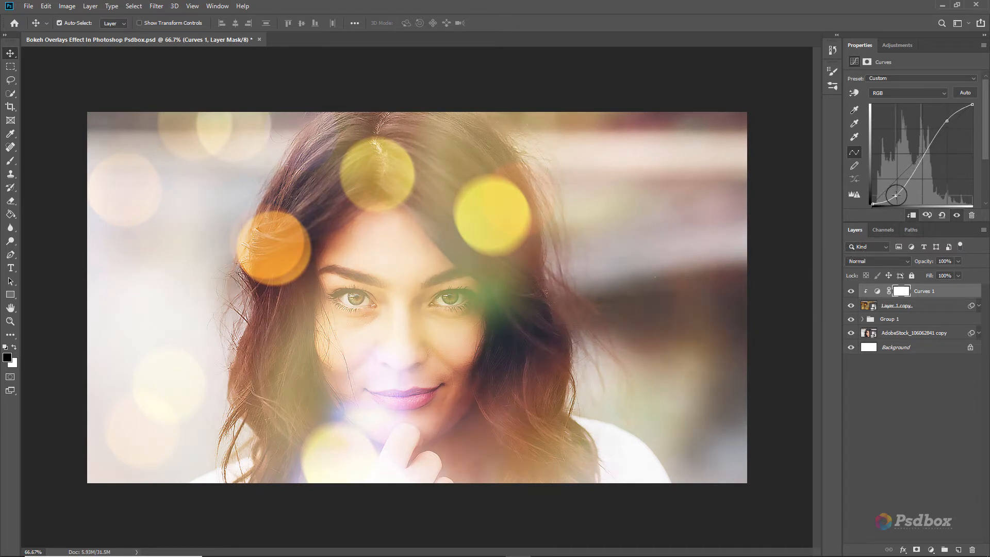
{"action": "left_click_drag", "start_coordinate": [898, 195], "coordinate": [906, 191]}
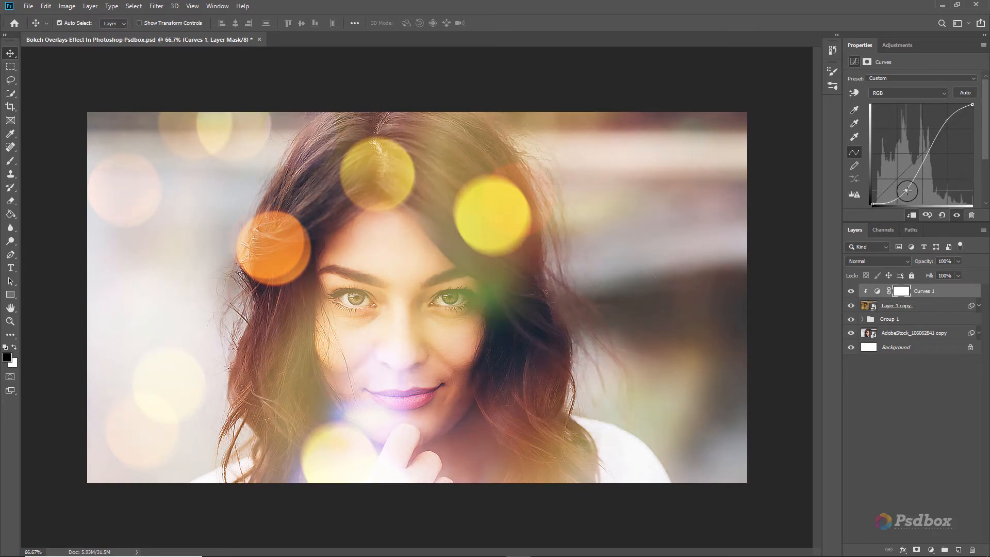
{"action": "left_click_drag", "start_coordinate": [947, 119], "coordinate": [937, 122]}
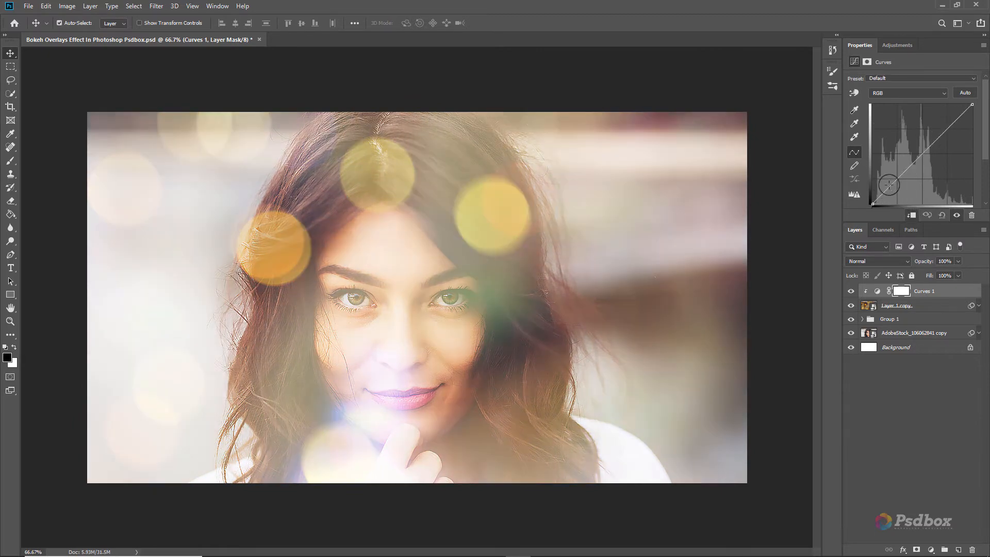
Try moving the curve's black and white end points, and undo those changes.
{"action": "left_click_drag", "start_coordinate": [922, 153], "coordinate": [920, 155]}
{"action": "mouse_move", "coordinate": [874, 203]}
{"action": "left_mouse_down"}
{"action": "mouse_move", "coordinate": [890, 204]}
{"action": "mouse_move", "coordinate": [871, 205]}
{"action": "mouse_move", "coordinate": [873, 193]}
{"action": "left_mouse_up"}
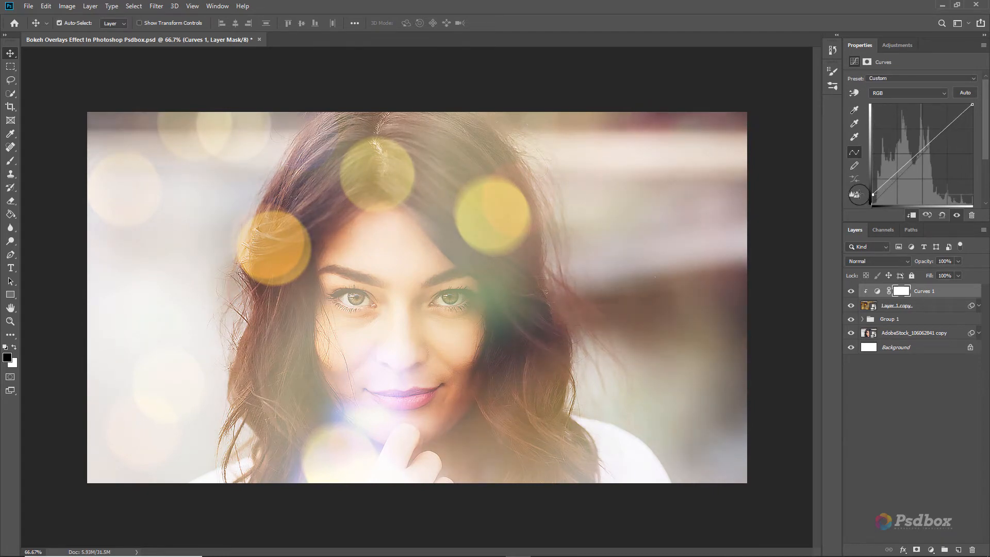
{"action": "left_click_drag", "start_coordinate": [972, 104], "coordinate": [953, 104]}
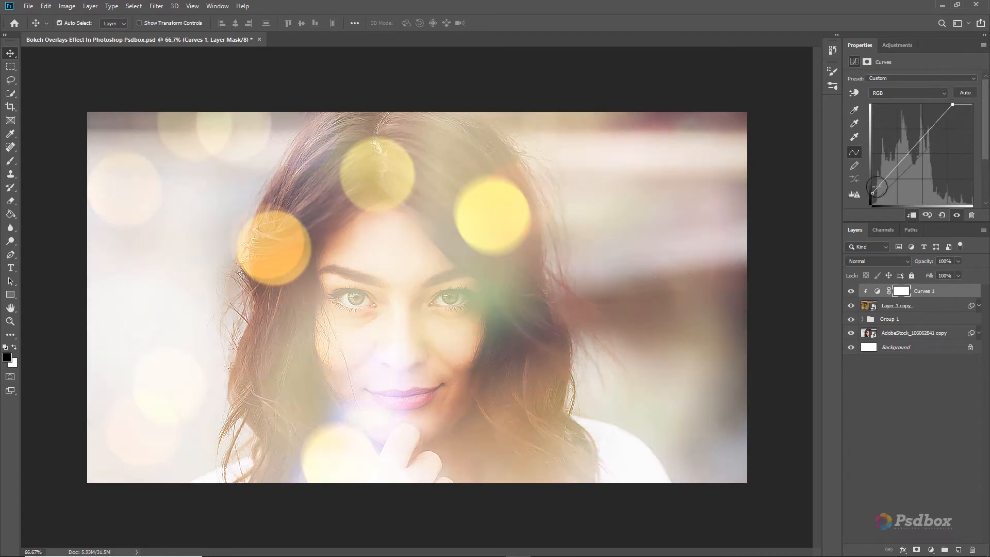
{"action": "left_click_drag", "start_coordinate": [872, 193], "coordinate": [896, 204]}
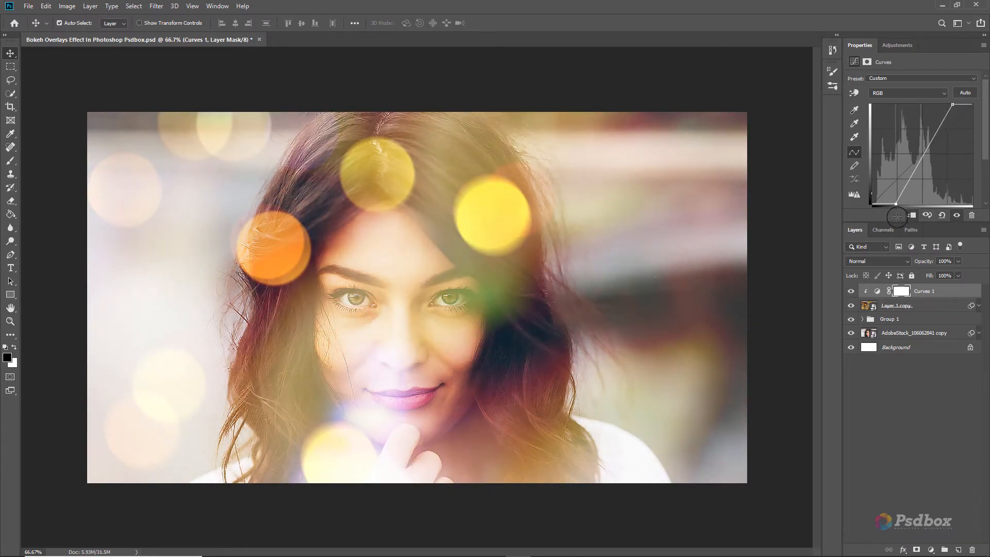
{"action": "key", "text": "ctrl+z"}
{"action": "key", "text": "ctrl+z"}
{"action": "key", "text": "ctrl+z"}
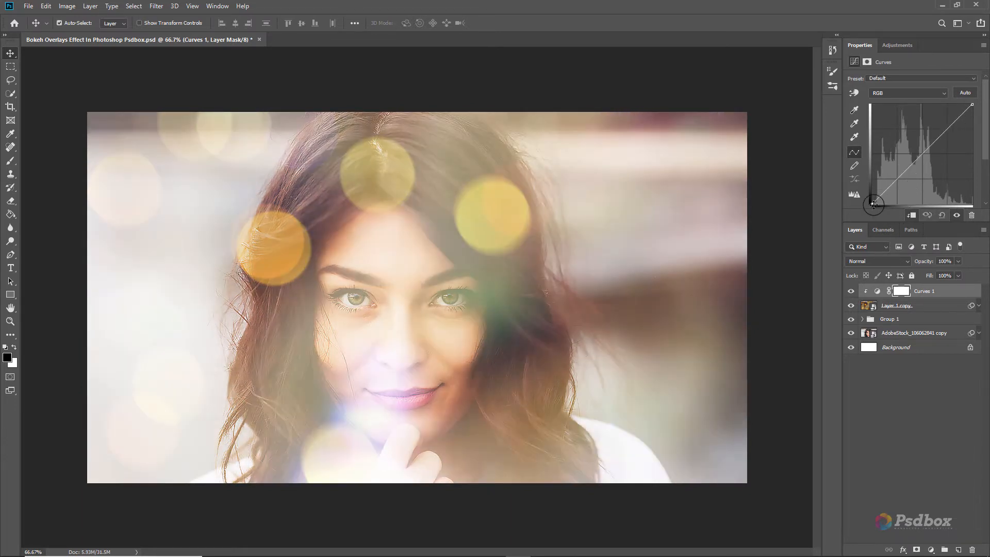
Darken the shadows and brighten the highlights with a two-point S-curve, and compare the image with the Curves adjustment hidden and shown.
{"action": "left_click_drag", "start_coordinate": [886, 189], "coordinate": [895, 196]}
{"action": "left_click_drag", "start_coordinate": [955, 132], "coordinate": [949, 118]}
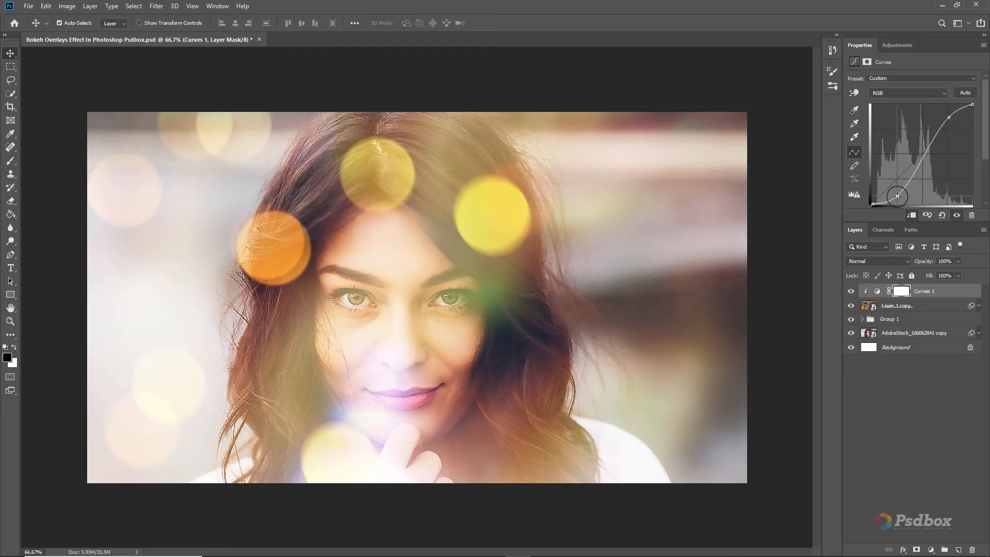
{"action": "left_click_drag", "start_coordinate": [897, 195], "coordinate": [898, 196]}
{"action": "left_click", "coordinate": [877, 291]}
{"action": "left_click", "coordinate": [851, 291]}
{"action": "left_click", "coordinate": [852, 291]}
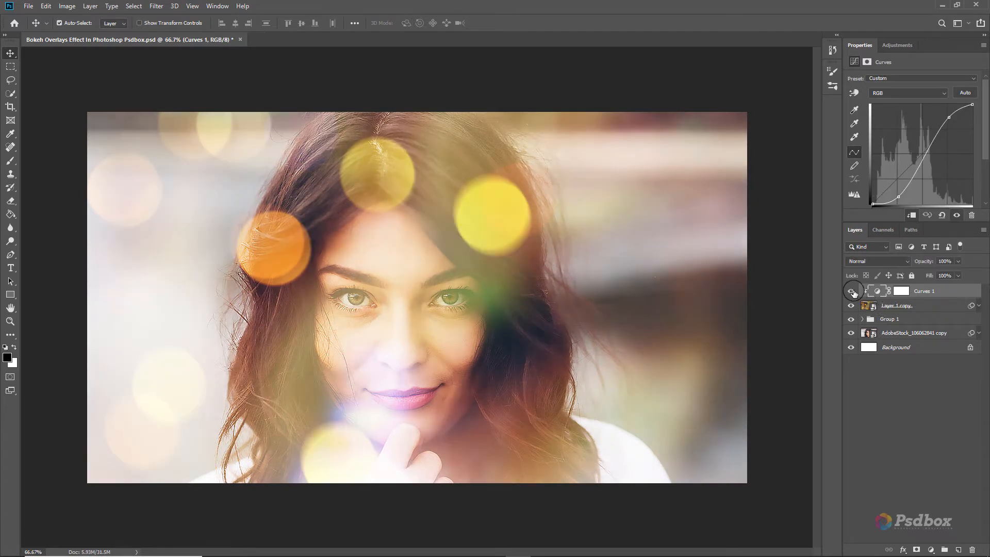
{"action": "left_click", "coordinate": [851, 291]}
{"action": "left_click", "coordinate": [851, 291]}
Add a Levels adjustment clipped to the burger layer with input black 32 and white 249, and compare it hidden and shown.
{"action": "left_click", "coordinate": [930, 551]}
{"action": "left_click", "coordinate": [924, 410]}
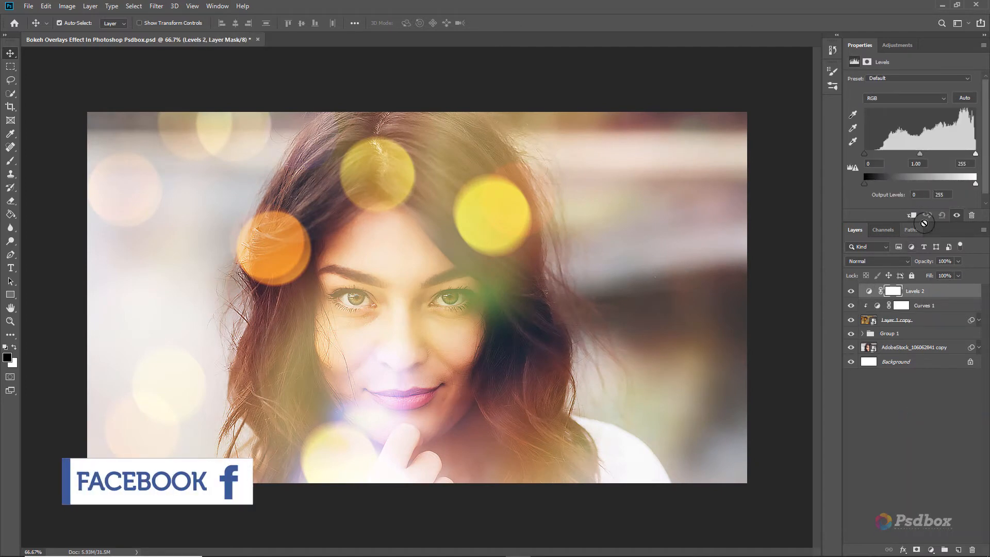
{"action": "left_click", "coordinate": [911, 215]}
{"action": "left_click_drag", "start_coordinate": [864, 154], "coordinate": [879, 155]}
{"action": "mouse_move", "coordinate": [975, 154]}
{"action": "left_mouse_down"}
{"action": "mouse_move", "coordinate": [959, 155]}
{"action": "mouse_move", "coordinate": [972, 155]}
{"action": "left_mouse_up"}
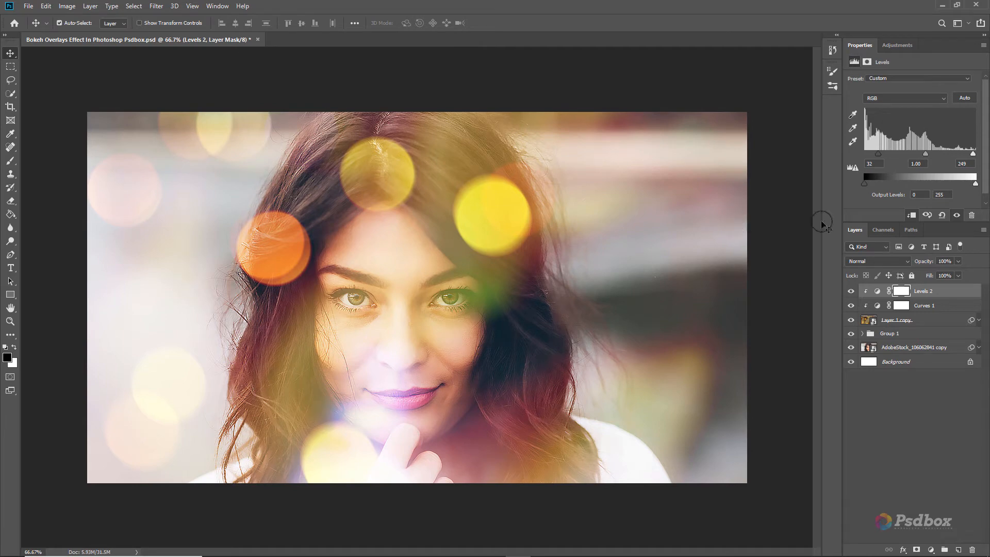
{"action": "left_click", "coordinate": [850, 291]}
{"action": "left_click", "coordinate": [850, 292]}
{"action": "left_click", "coordinate": [877, 291]}
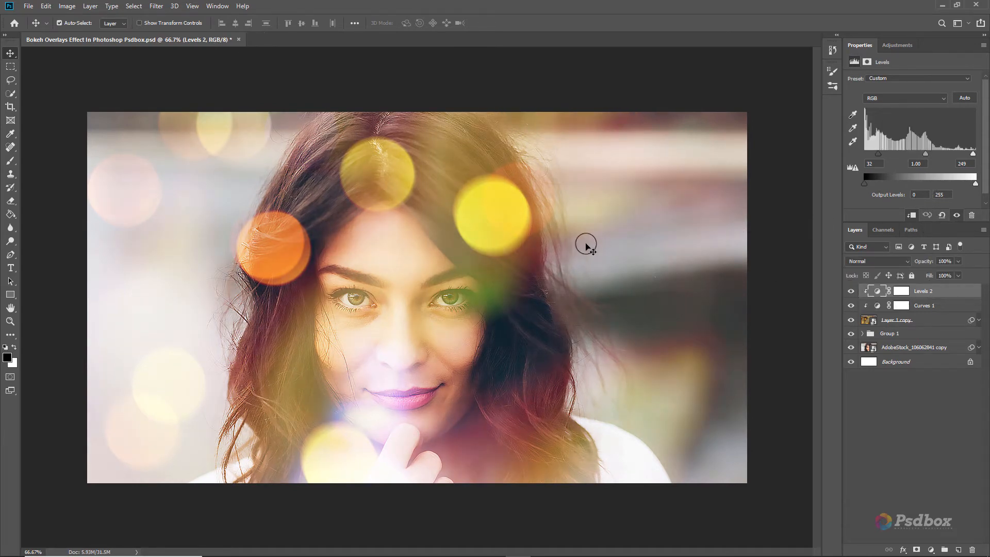
Add a layer mask to the blurred burger layer and activate the Brush tool.
{"action": "left_click", "coordinate": [928, 319]}
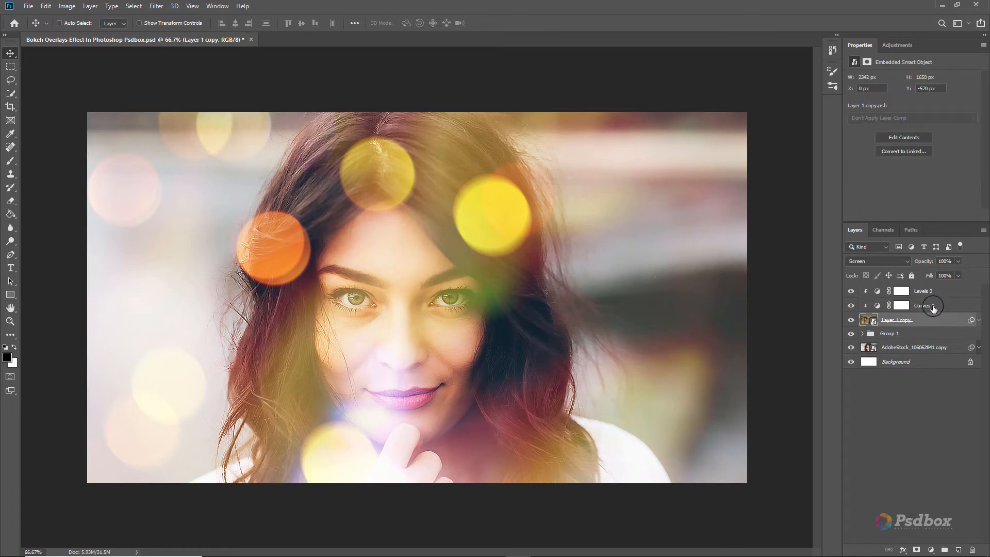
{"action": "left_click", "coordinate": [933, 308], "text": "ctrl"}
{"action": "left_click", "coordinate": [936, 293], "text": "ctrl"}
{"action": "left_click", "coordinate": [926, 320]}
{"action": "left_click", "coordinate": [918, 550]}
{"action": "key", "text": "b"}
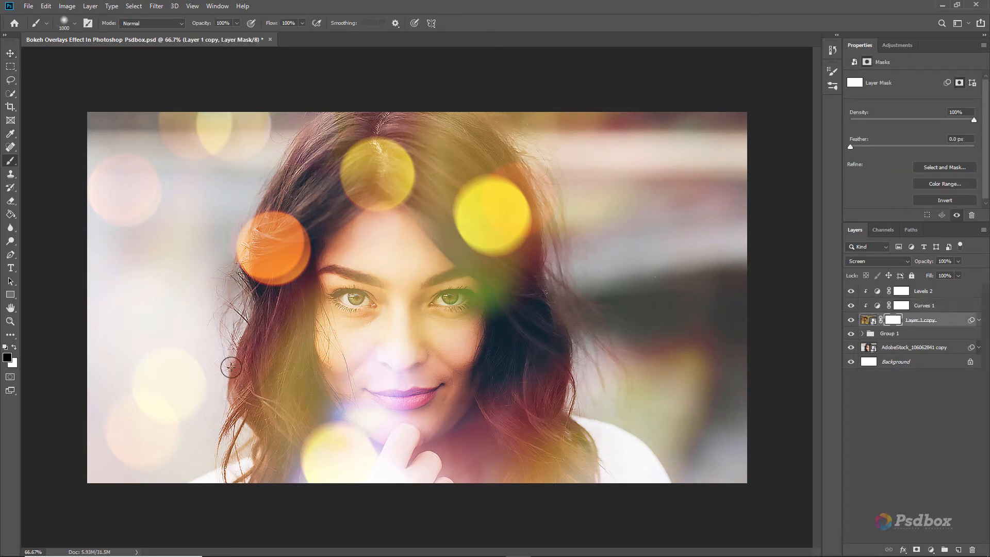
Paint black on the mask with a 300 px soft brush to hide the bokeh circles beside the hand and on the upper hair.
{"action": "key", "text": "bracketleft"}
{"action": "key", "text": "bracketleft"}
{"action": "key", "text": "bracketleft"}
{"action": "key", "text": "bracketleft"}
{"action": "key", "text": "bracketleft"}
{"action": "key", "text": "bracketleft"}
{"action": "key", "text": "bracketleft"}
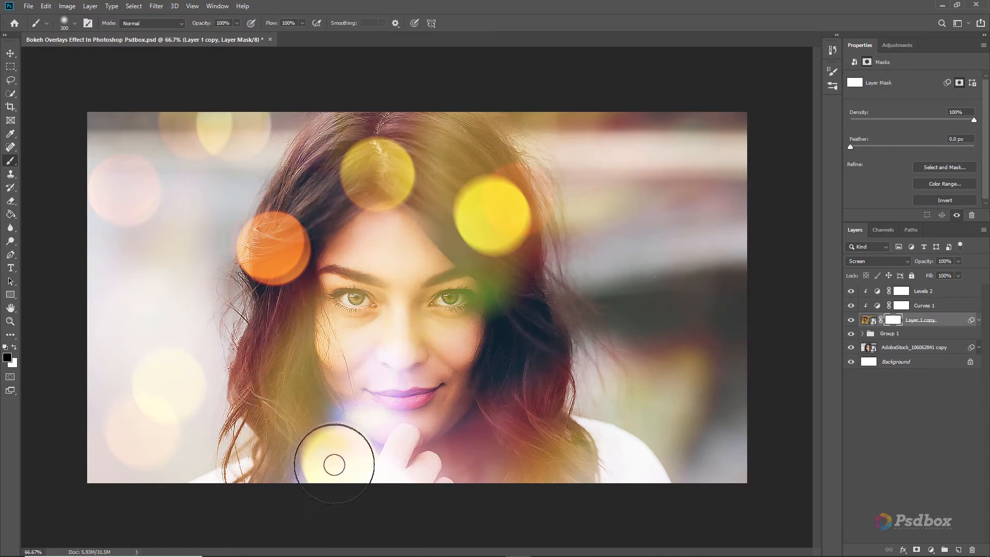
{"action": "left_click_drag", "start_coordinate": [331, 464], "coordinate": [342, 467]}
{"action": "mouse_move", "coordinate": [376, 165]}
{"action": "left_mouse_down"}
{"action": "mouse_move", "coordinate": [428, 196]}
{"action": "mouse_move", "coordinate": [460, 240]}
{"action": "mouse_move", "coordinate": [472, 238]}
{"action": "mouse_move", "coordinate": [439, 265]}
{"action": "mouse_move", "coordinate": [457, 249]}
{"action": "mouse_move", "coordinate": [425, 302]}
{"action": "left_mouse_up"}
Enlarge the mask brush to 600 px, undo the last stroke and reduce the brush to 250 px.
{"action": "key", "text": "bracketright"}
{"action": "key", "text": "bracketright"}
{"action": "key", "text": "bracketright"}
{"action": "key", "text": "ctrl+z"}
{"action": "key", "text": "bracketleft"}
{"action": "key", "text": "bracketleft"}
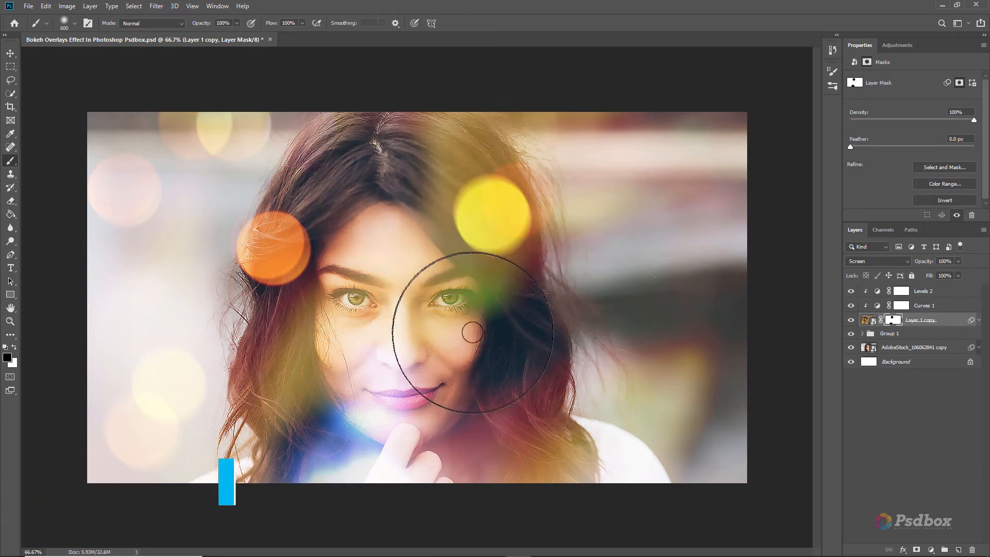
{"action": "key", "text": "bracketleft"}
{"action": "key", "text": "bracketleft"}
Enable Smoothing in the brush settings and set the Scatter control to Off, leaving Shape Dynamics disabled.
{"action": "left_click", "coordinate": [832, 71]}
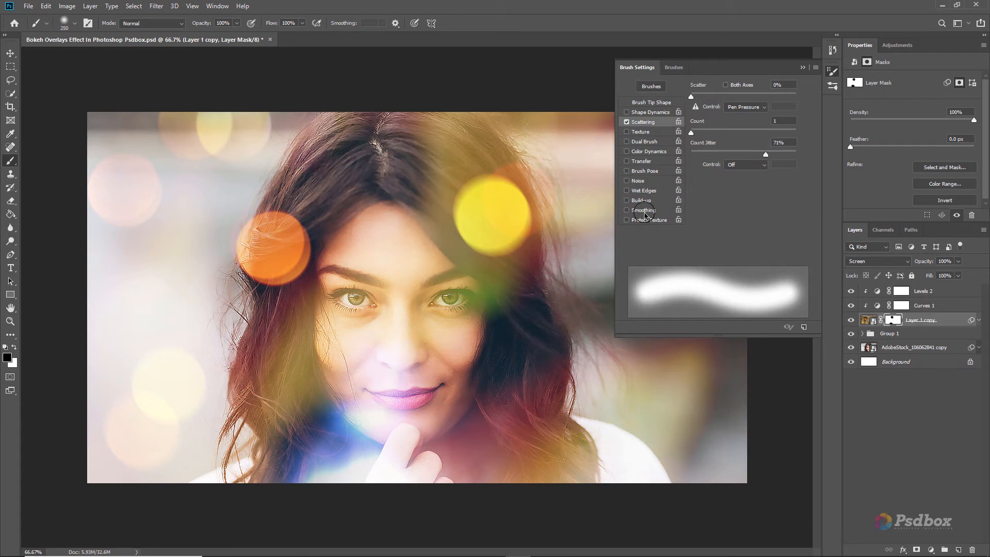
{"action": "left_click", "coordinate": [644, 213]}
{"action": "left_click", "coordinate": [650, 112]}
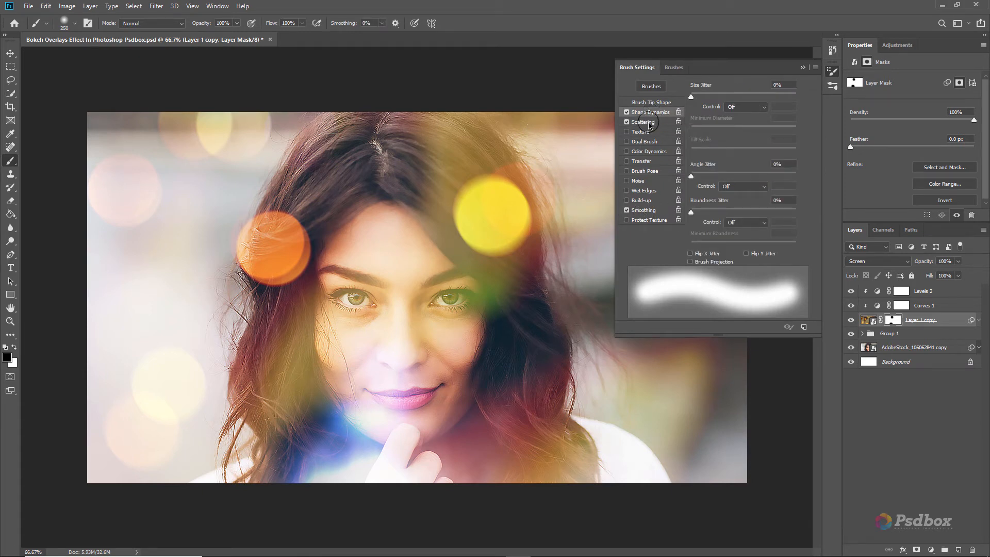
{"action": "left_click", "coordinate": [627, 113]}
{"action": "left_click", "coordinate": [644, 122]}
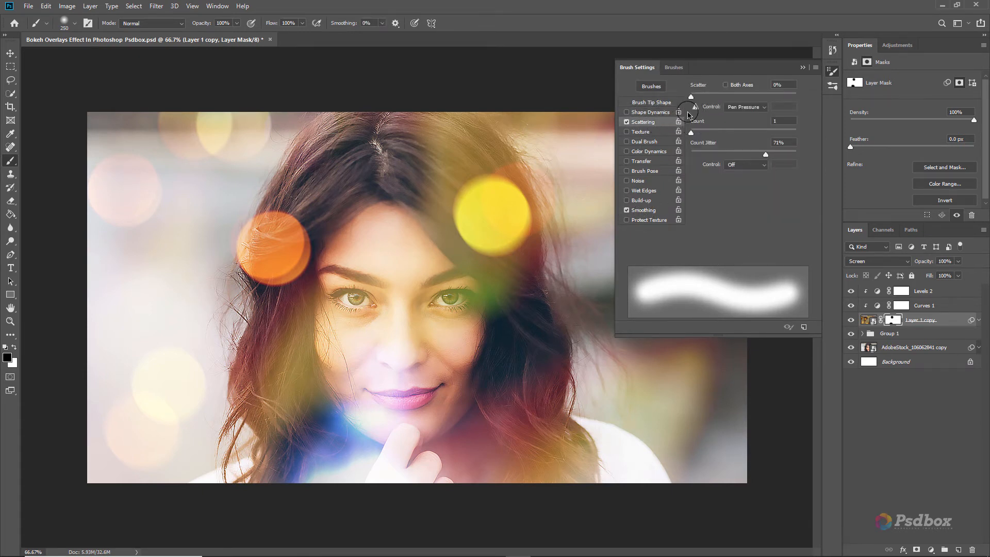
{"action": "mouse_move", "coordinate": [692, 97]}
{"action": "left_mouse_down"}
{"action": "mouse_move", "coordinate": [703, 96]}
{"action": "mouse_move", "coordinate": [689, 98]}
{"action": "left_mouse_up"}
{"action": "left_click_drag", "start_coordinate": [692, 133], "coordinate": [685, 135]}
{"action": "left_click", "coordinate": [658, 93]}
{"action": "left_click", "coordinate": [637, 67]}
{"action": "left_click", "coordinate": [745, 107]}
{"action": "left_click", "coordinate": [737, 103]}
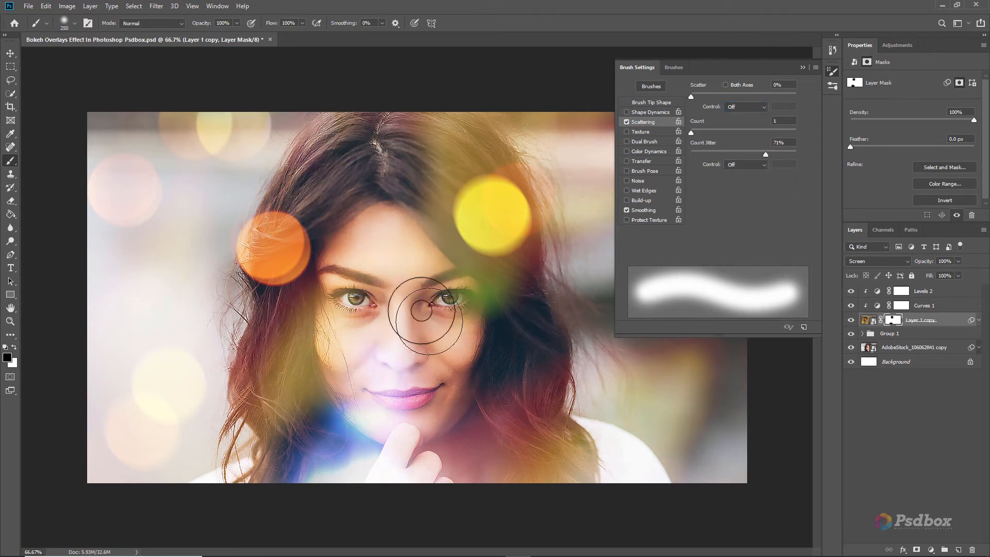
Try painting over the yellow bokeh circle on the hair with the 250 px brush, and undo the strokes.
{"action": "left_click_drag", "start_coordinate": [460, 236], "coordinate": [521, 171]}
{"action": "left_click", "coordinate": [803, 67]}
{"action": "mouse_move", "coordinate": [450, 159]}
{"action": "left_mouse_down"}
{"action": "mouse_move", "coordinate": [459, 169]}
{"action": "mouse_move", "coordinate": [466, 147]}
{"action": "left_mouse_up"}
{"action": "key", "text": "ctrl+z"}
{"action": "key", "text": "ctrl+z"}
Mask the burger bokeh off the eye, the hair beside it and the blurred background to its right with an 800 px brush.
{"action": "key", "text": "bracketright"}
{"action": "key", "text": "bracketright"}
{"action": "key", "text": "bracketright"}
{"action": "key", "text": "bracketright"}
{"action": "key", "text": "bracketright"}
{"action": "key", "text": "bracketright"}
{"action": "key", "text": "bracketright"}
{"action": "key", "text": "bracketright"}
{"action": "key", "text": "bracketright"}
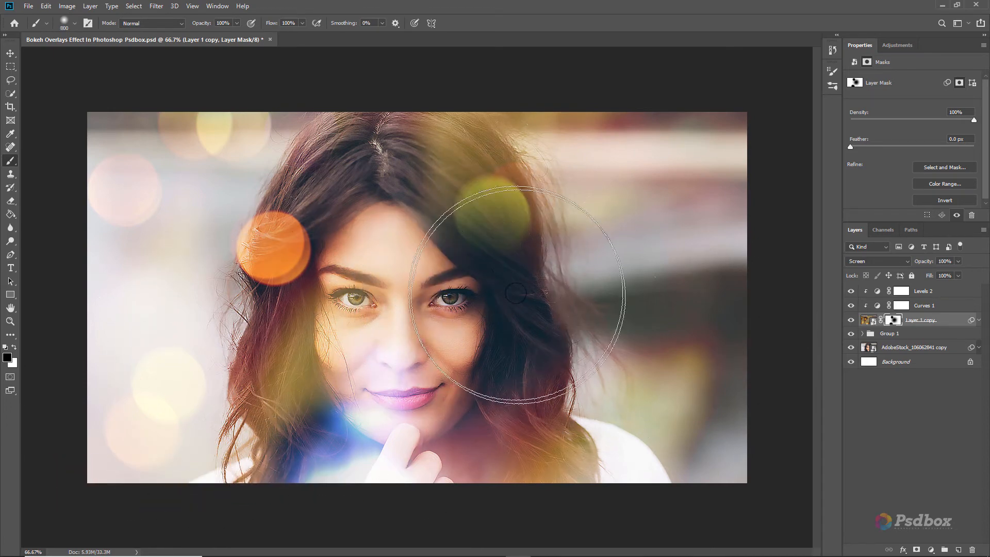
{"action": "mouse_move", "coordinate": [489, 222]}
{"action": "left_mouse_down"}
{"action": "mouse_move", "coordinate": [512, 260]}
{"action": "mouse_move", "coordinate": [508, 276]}
{"action": "left_mouse_up"}
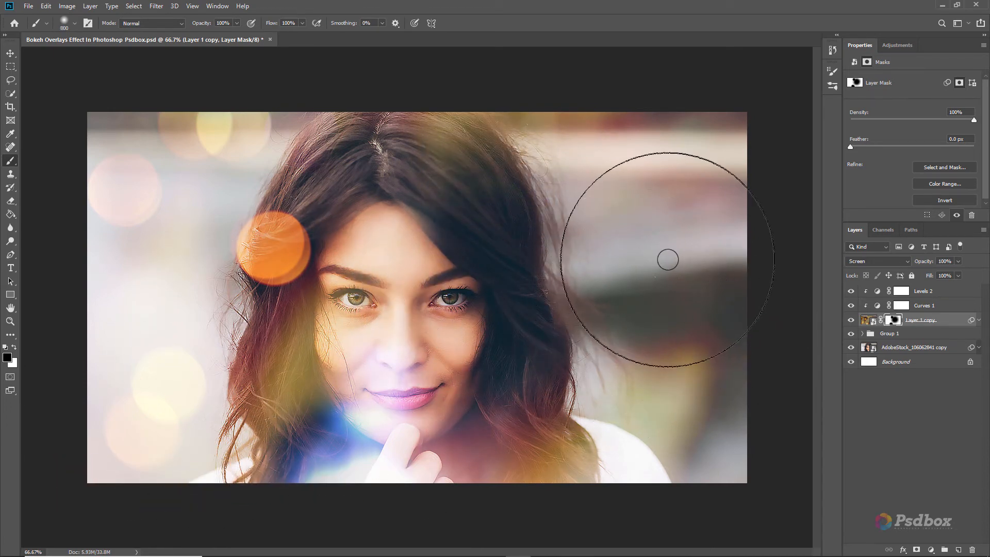
{"action": "left_click_drag", "start_coordinate": [674, 326], "coordinate": [691, 361]}
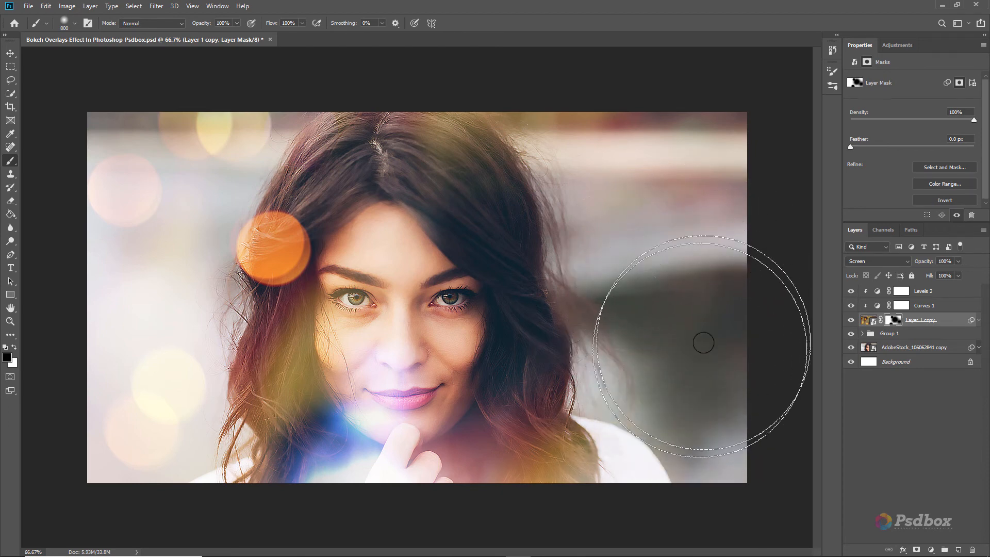
{"action": "key", "text": "v"}
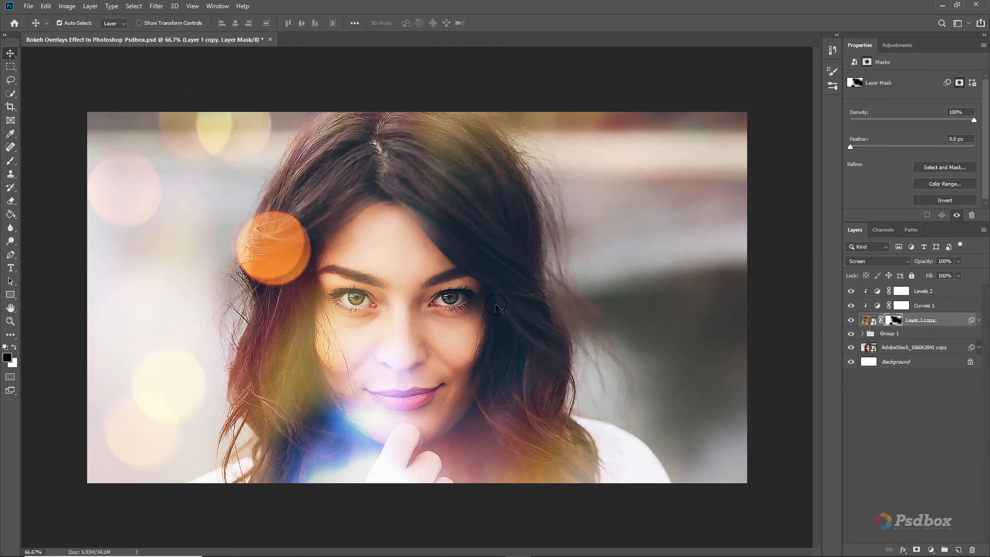
Group the masked burger layer together with its Curves and Levels adjustments.
{"action": "key", "text": "ctrl+plus"}
{"action": "key", "text": "ctrl+0"}
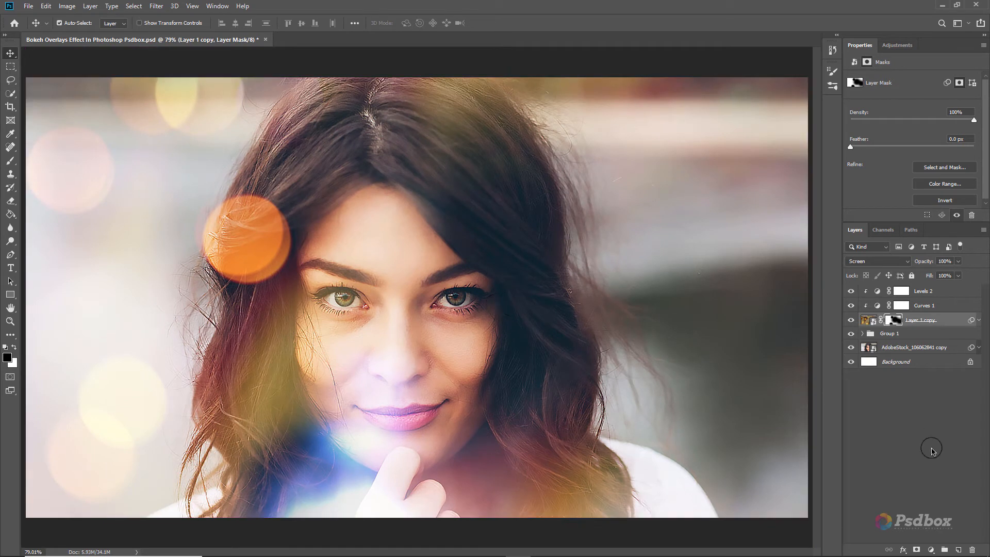
{"action": "left_click", "coordinate": [927, 323]}
{"action": "left_click", "coordinate": [933, 427]}
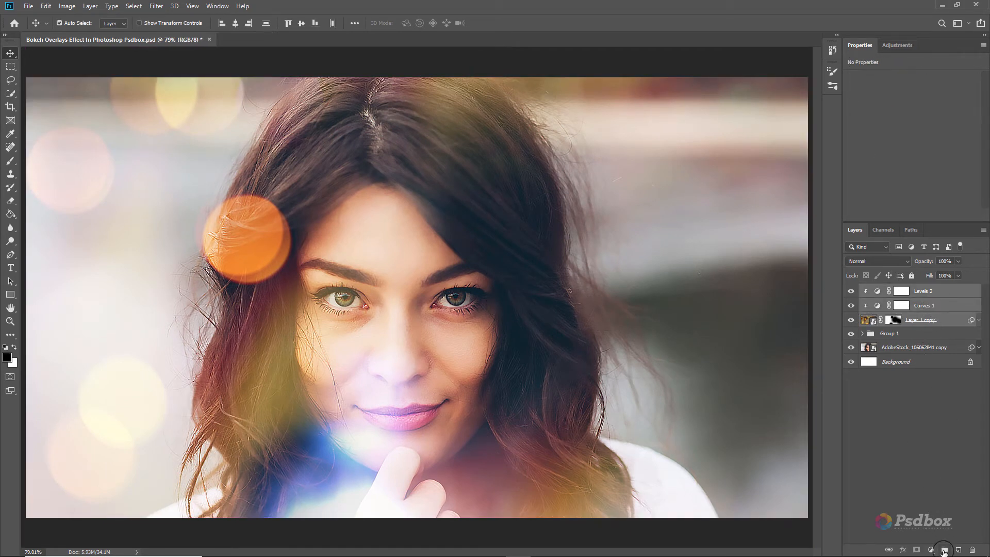
{"action": "left_click", "coordinate": [944, 549]}
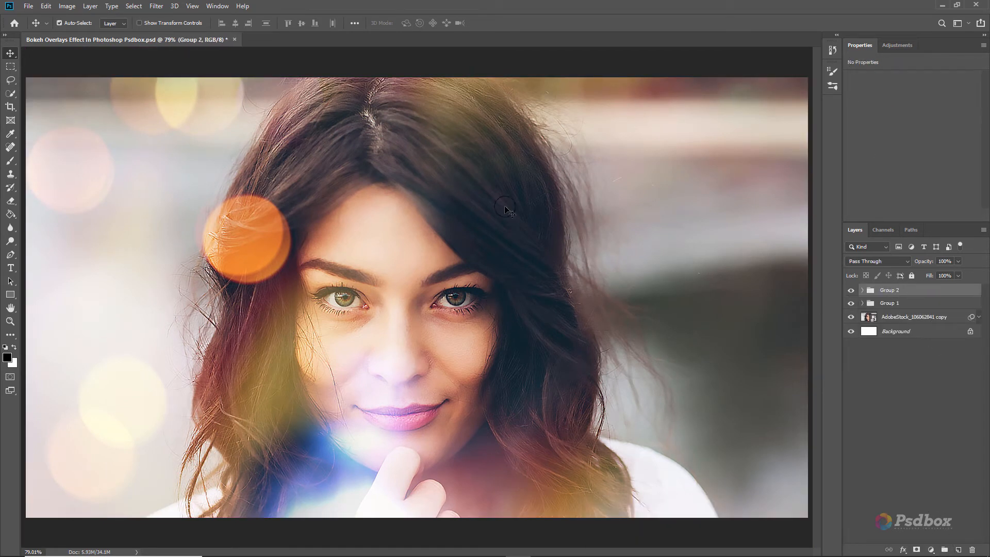
Reopen the grouped burger layer's Blur Gallery filter and set blur 102 px, light bokeh 88% and bokeh color 91%.
{"action": "left_click", "coordinate": [863, 290]}
{"action": "left_click", "coordinate": [881, 337]}
{"action": "left_click", "coordinate": [979, 332]}
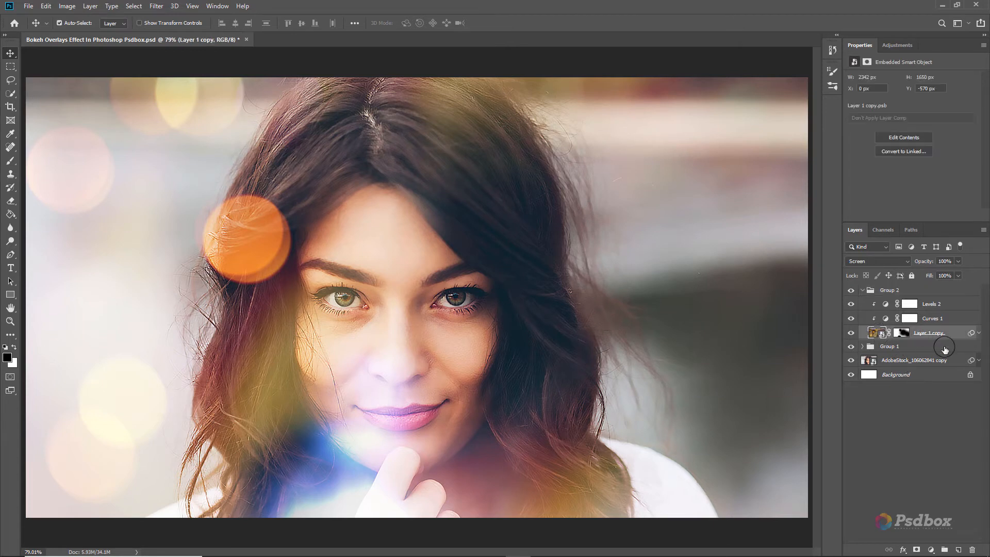
{"action": "double_click", "coordinate": [908, 354]}
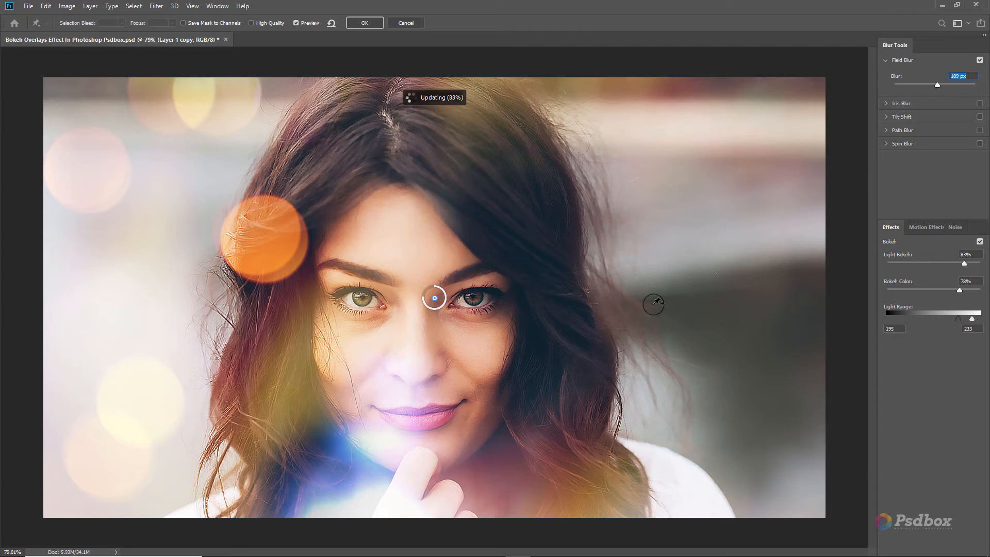
{"action": "left_click_drag", "start_coordinate": [937, 87], "coordinate": [938, 89]}
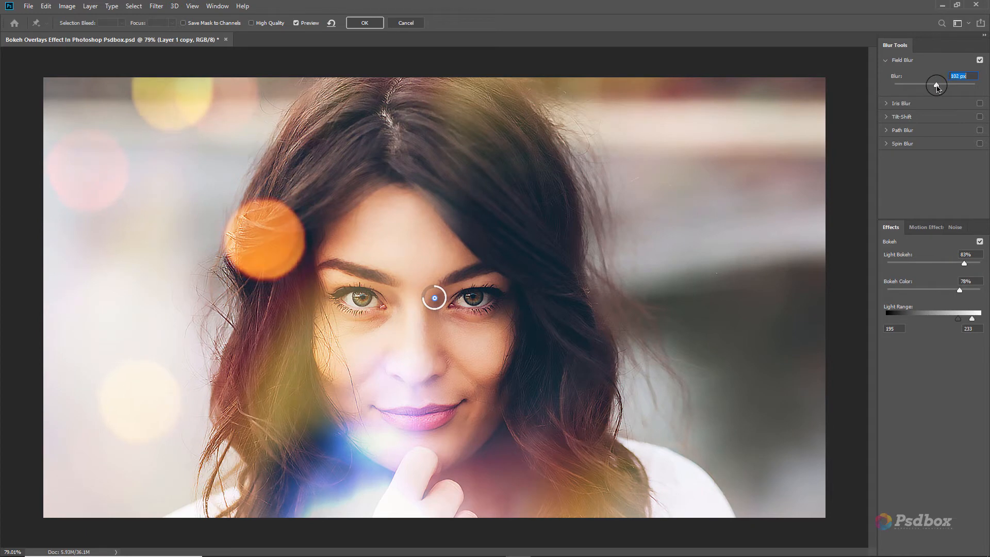
{"action": "left_click_drag", "start_coordinate": [962, 262], "coordinate": [966, 294]}
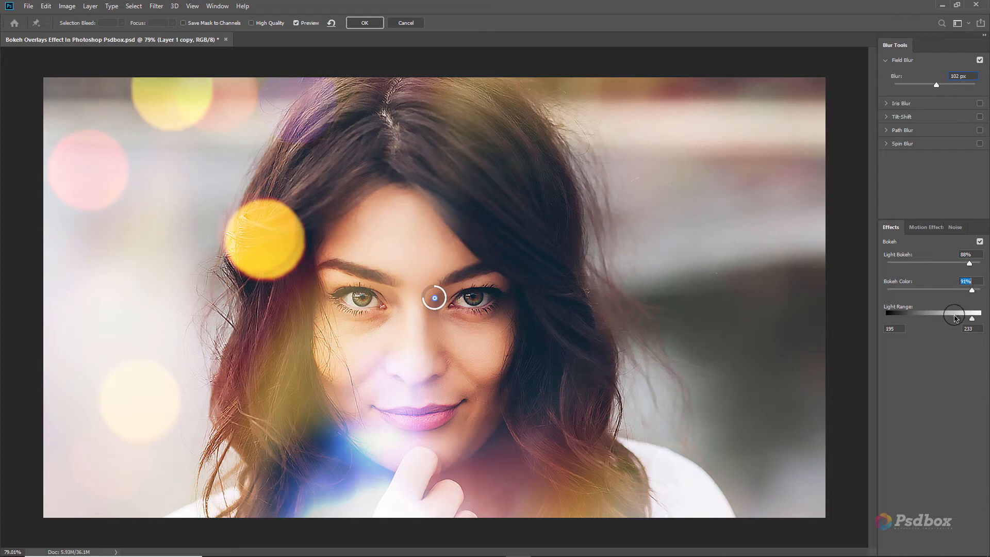
Set the burger layer's bokeh light range to 182–249, and apply the blur filter.
{"action": "left_click_drag", "start_coordinate": [956, 317], "coordinate": [972, 321]}
{"action": "mouse_move", "coordinate": [937, 90]}
{"action": "left_mouse_down"}
{"action": "mouse_move", "coordinate": [965, 92]}
{"action": "mouse_move", "coordinate": [937, 98]}
{"action": "left_mouse_up"}
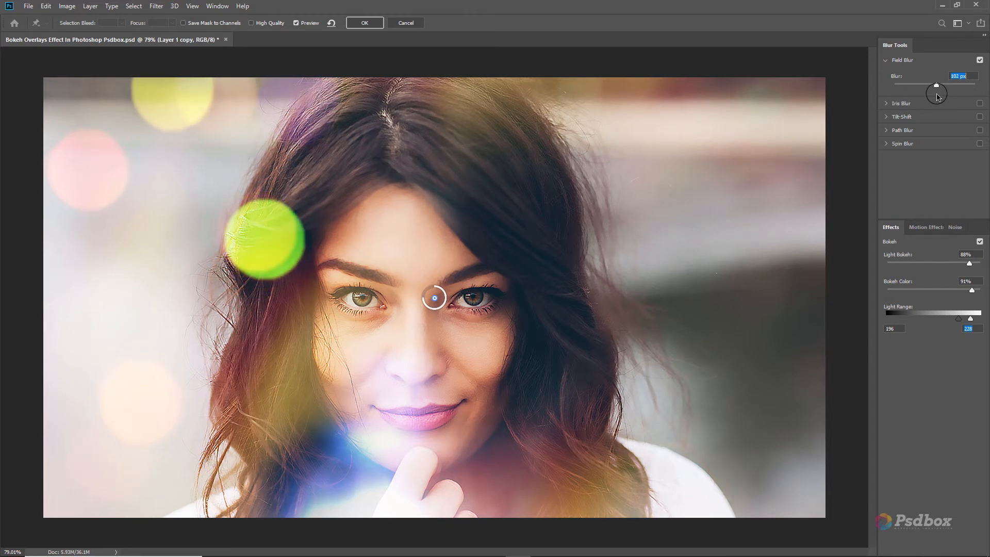
{"action": "mouse_move", "coordinate": [959, 319]}
{"action": "left_mouse_down"}
{"action": "mouse_move", "coordinate": [952, 325]}
{"action": "mouse_move", "coordinate": [976, 322]}
{"action": "mouse_move", "coordinate": [966, 325]}
{"action": "left_mouse_up"}
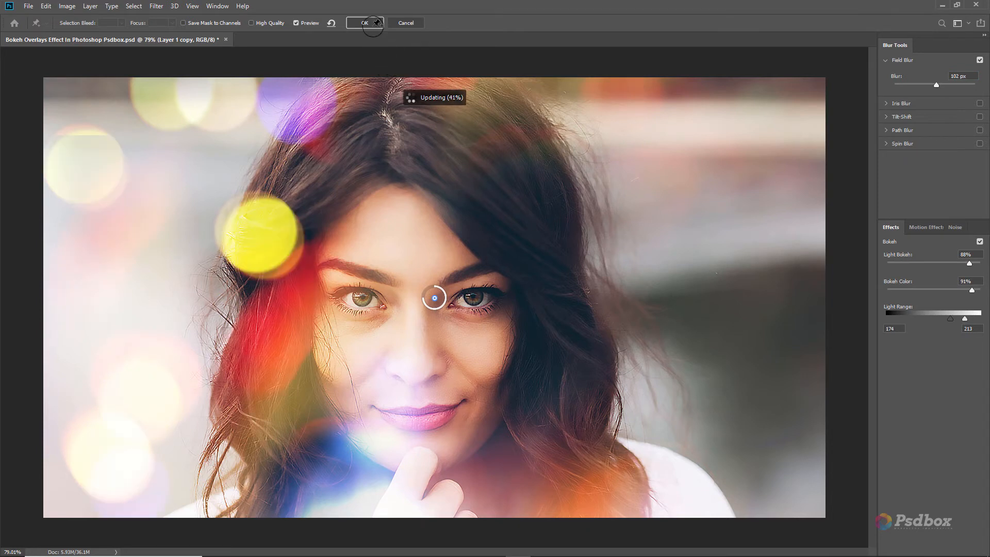
{"action": "mouse_move", "coordinate": [964, 319]}
{"action": "left_mouse_down"}
{"action": "mouse_move", "coordinate": [954, 322]}
{"action": "mouse_move", "coordinate": [978, 319]}
{"action": "left_mouse_up"}
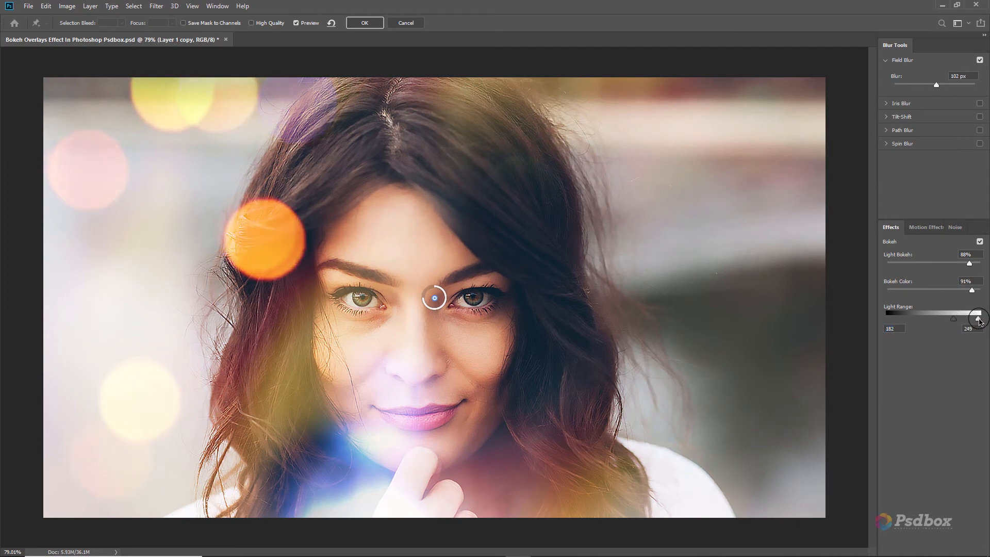
{"action": "left_click", "coordinate": [907, 336]}
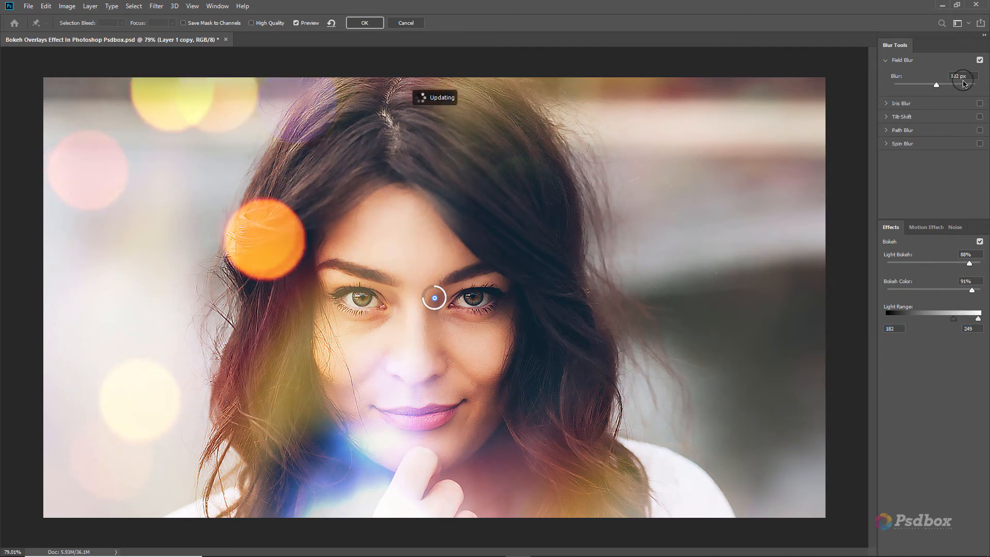
{"action": "left_click", "coordinate": [367, 23]}
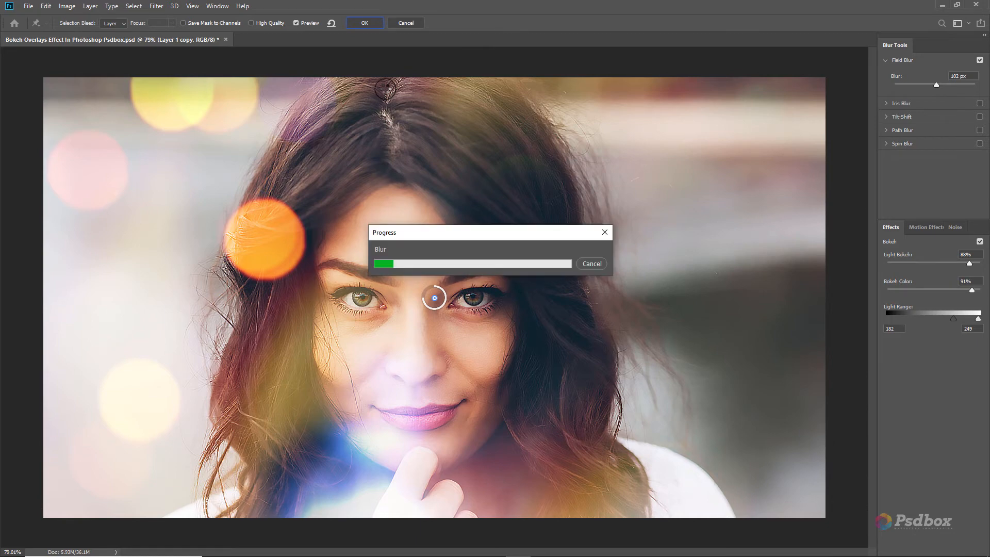
Duplicate the Group 2 bokeh group and flip the copy horizontally.
{"action": "left_click", "coordinate": [910, 291]}
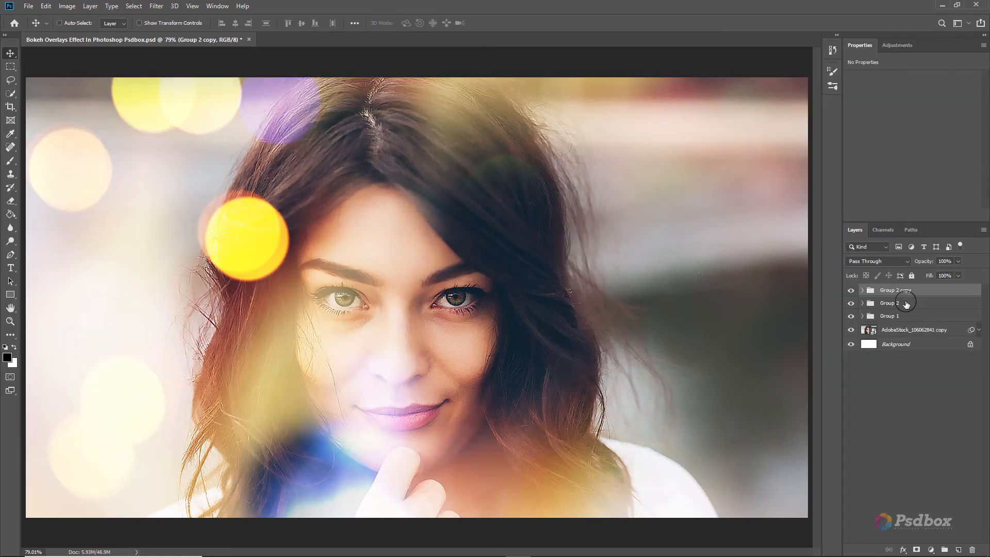
{"action": "key", "text": "ctrl+t"}
{"action": "right_click", "coordinate": [467, 287]}
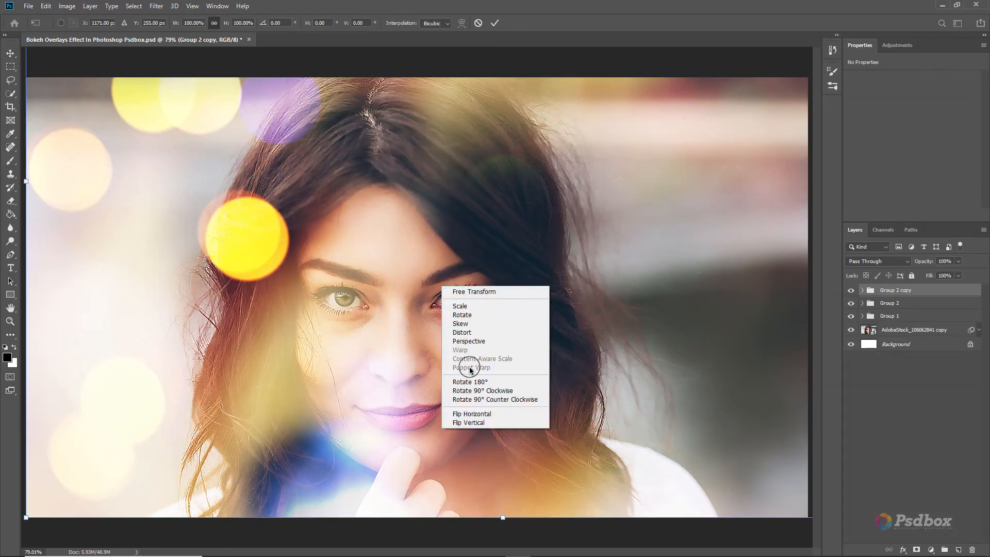
{"action": "left_click", "coordinate": [472, 416]}
{"action": "key", "text": "ctrl+minus"}
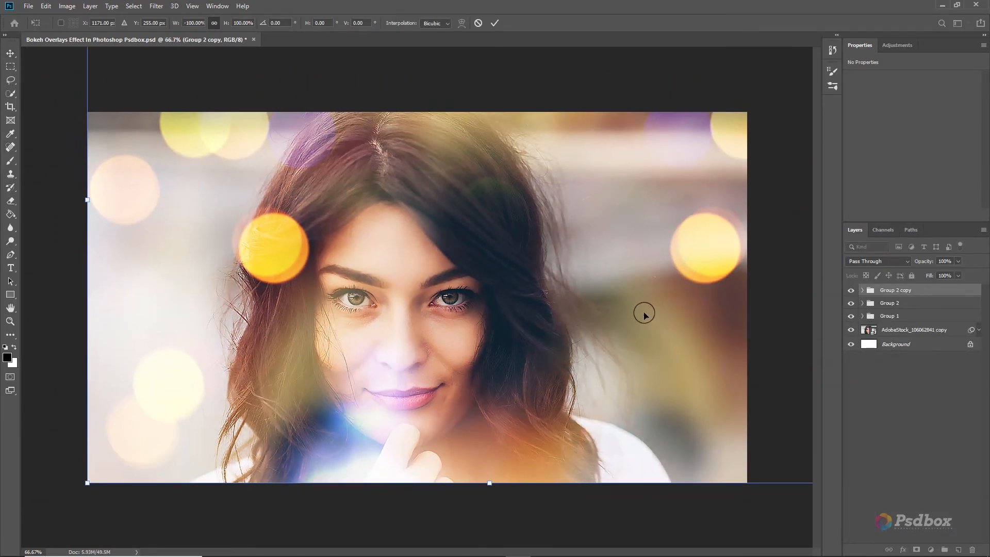
{"action": "key", "text": "ctrl+minus"}
Try rotating the flipped bokeh copy, and place it unrotated so its circles fall over the background and hair edge right of the face.
{"action": "left_click_drag", "start_coordinate": [643, 311], "coordinate": [583, 347]}
{"action": "left_click_drag", "start_coordinate": [624, 252], "coordinate": [557, 218]}
{"action": "left_click_drag", "start_coordinate": [637, 506], "coordinate": [758, 329]}
{"action": "left_click_drag", "start_coordinate": [598, 287], "coordinate": [645, 288]}
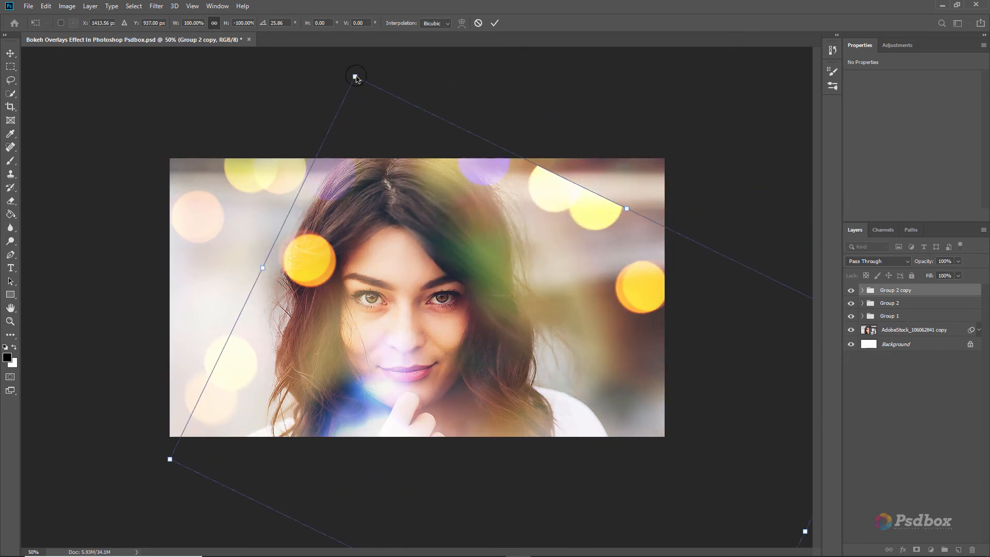
{"action": "left_click_drag", "start_coordinate": [350, 68], "coordinate": [479, 196]}
{"action": "left_click_drag", "start_coordinate": [499, 184], "coordinate": [474, 221]}
{"action": "key", "text": "Return"}
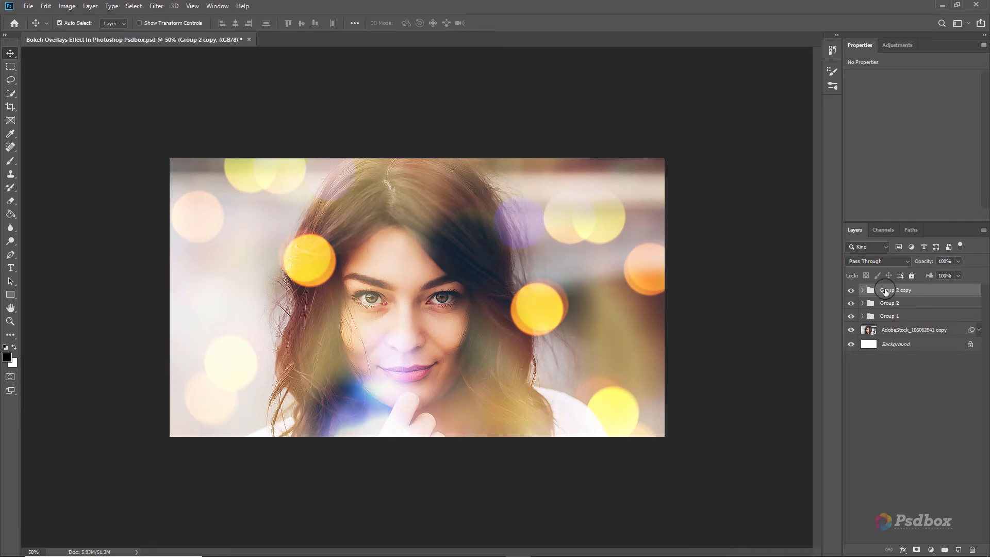
Hide Group 2 copy temporarily, add a mask to Group 2, and paint out the yellow circle on the hair with a 400 px black brush.
{"action": "left_click", "coordinate": [851, 290]}
{"action": "left_click", "coordinate": [897, 305]}
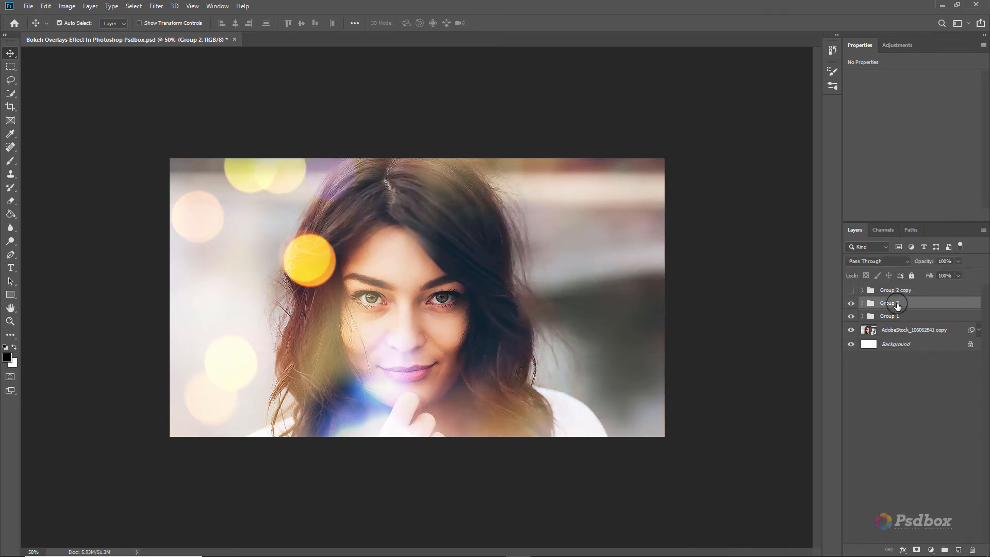
{"action": "left_click", "coordinate": [915, 550]}
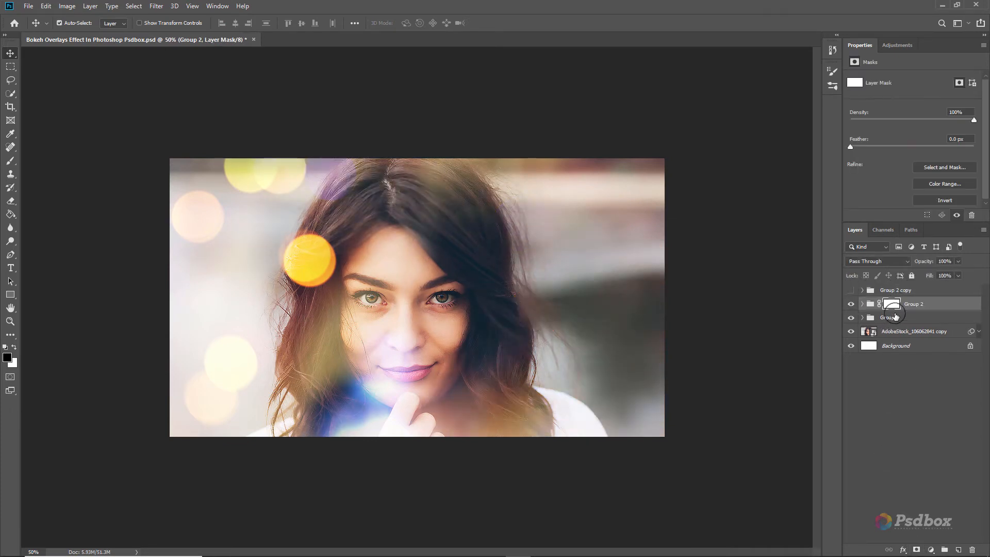
{"action": "key", "text": "b"}
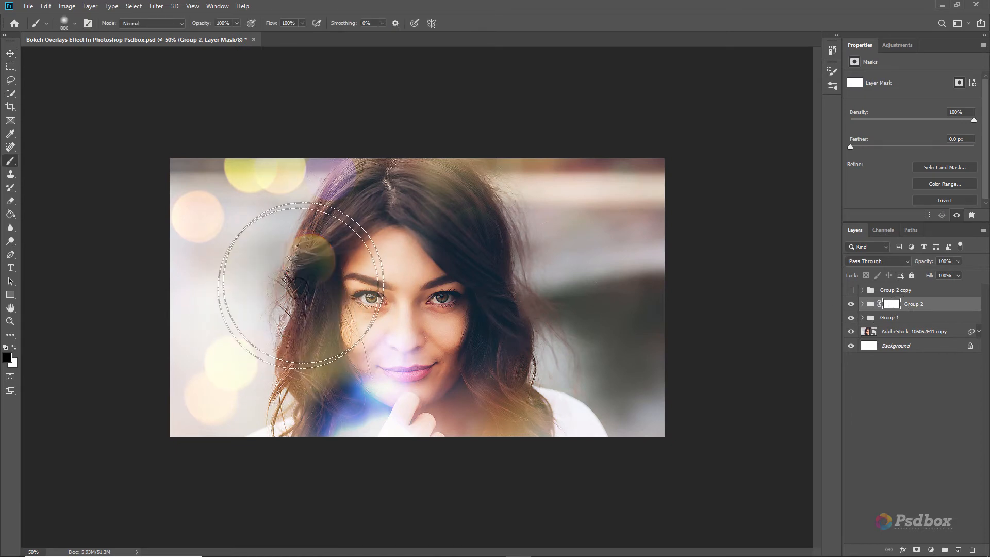
{"action": "key", "text": "bracketleft"}
{"action": "key", "text": "bracketleft"}
{"action": "key", "text": "bracketleft"}
{"action": "key", "text": "bracketleft"}
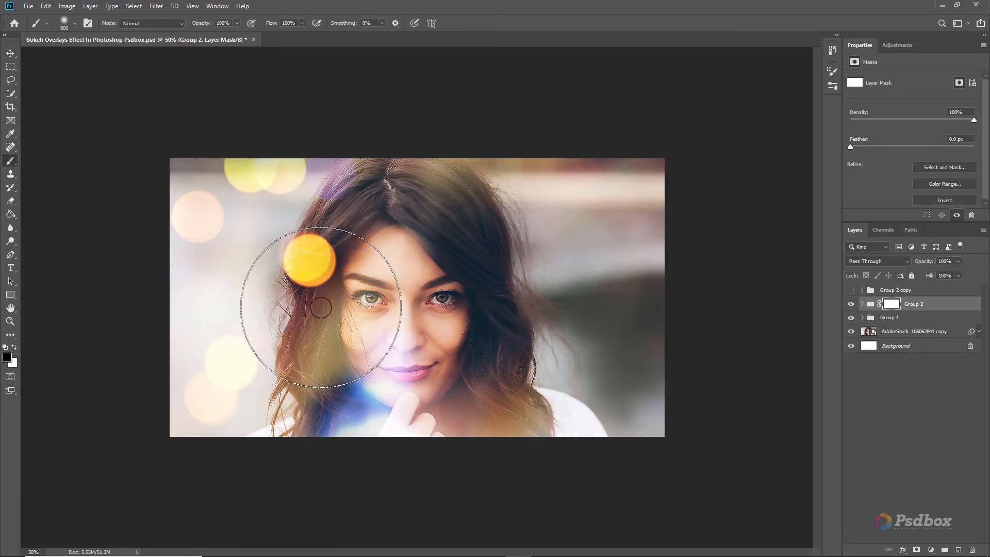
{"action": "left_click_drag", "start_coordinate": [309, 260], "coordinate": [316, 267]}
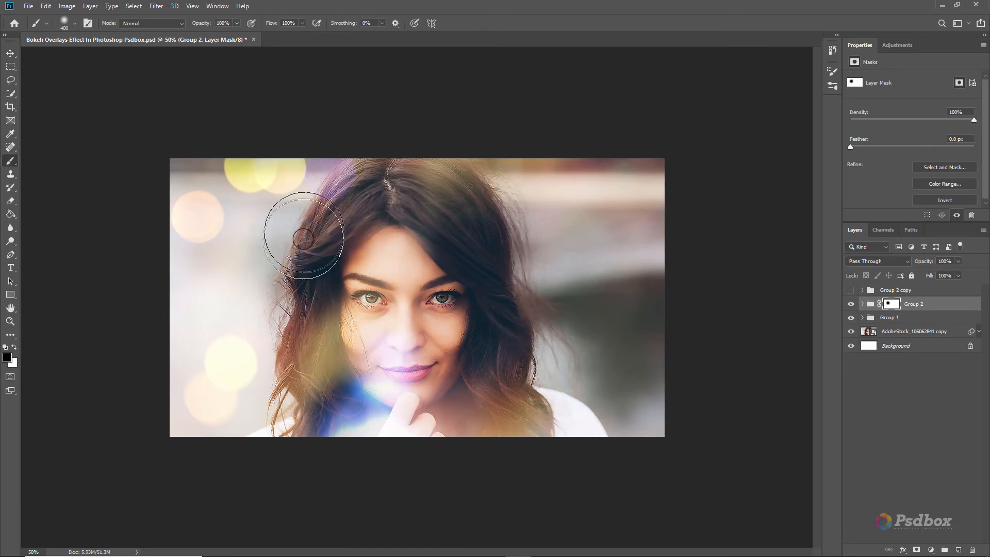
{"action": "left_click", "coordinate": [850, 290]}
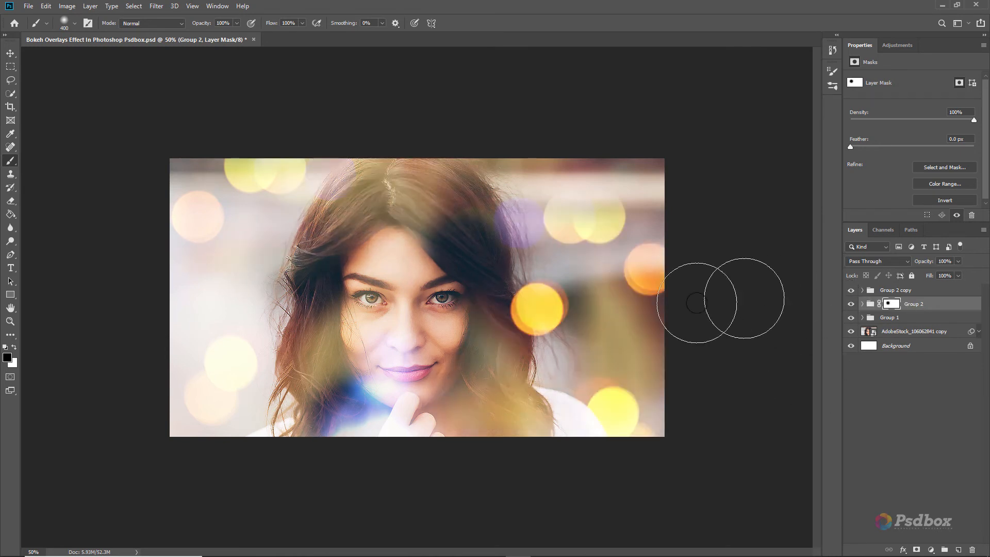
Add a black mask to Group 2 copy and reveal its bokeh over the background beside the hair with a 1000 px white brush.
{"action": "left_click", "coordinate": [906, 292]}
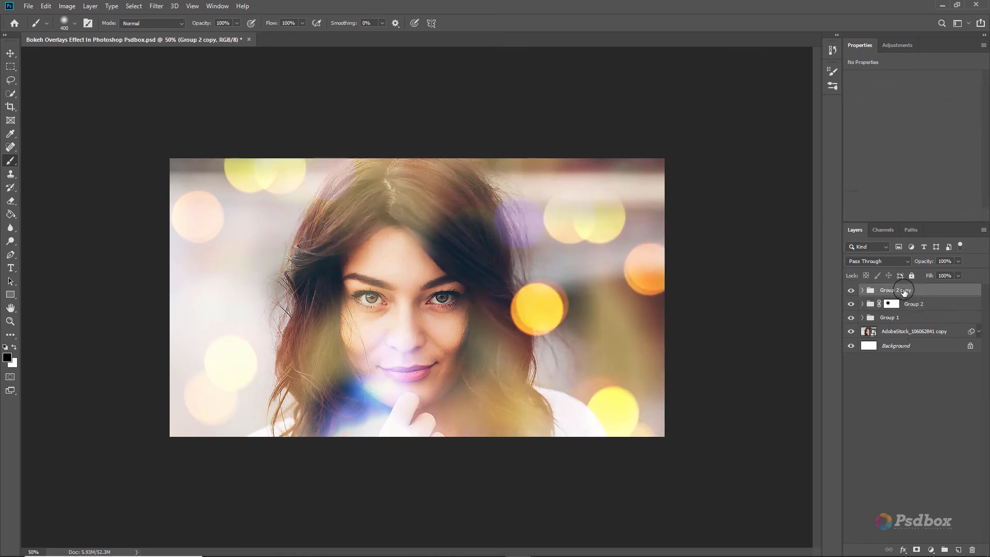
{"action": "left_click", "coordinate": [916, 549], "text": "alt"}
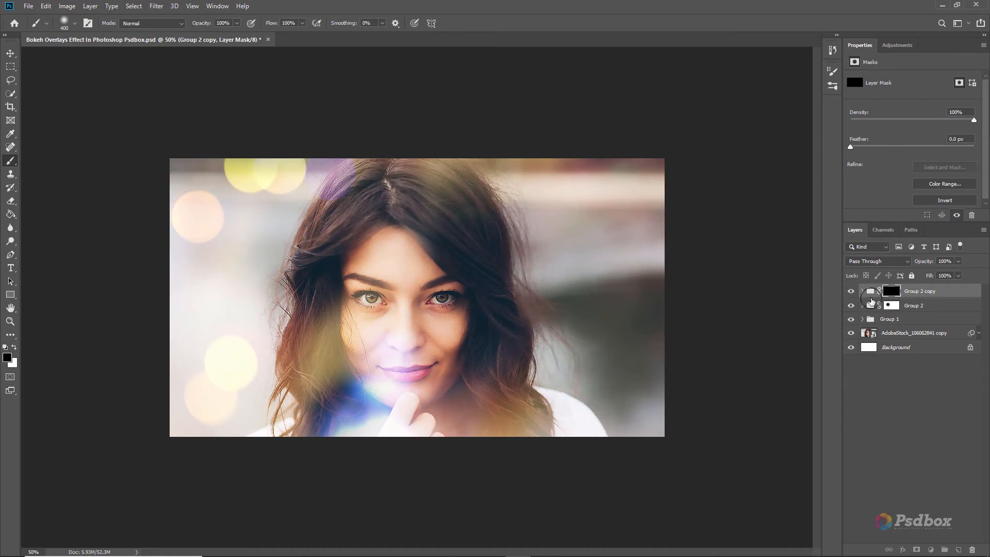
{"action": "key", "text": "bracketright"}
{"action": "key", "text": "bracketright"}
{"action": "key", "text": "bracketright"}
{"action": "key", "text": "bracketright"}
{"action": "key", "text": "bracketright"}
{"action": "key", "text": "bracketright"}
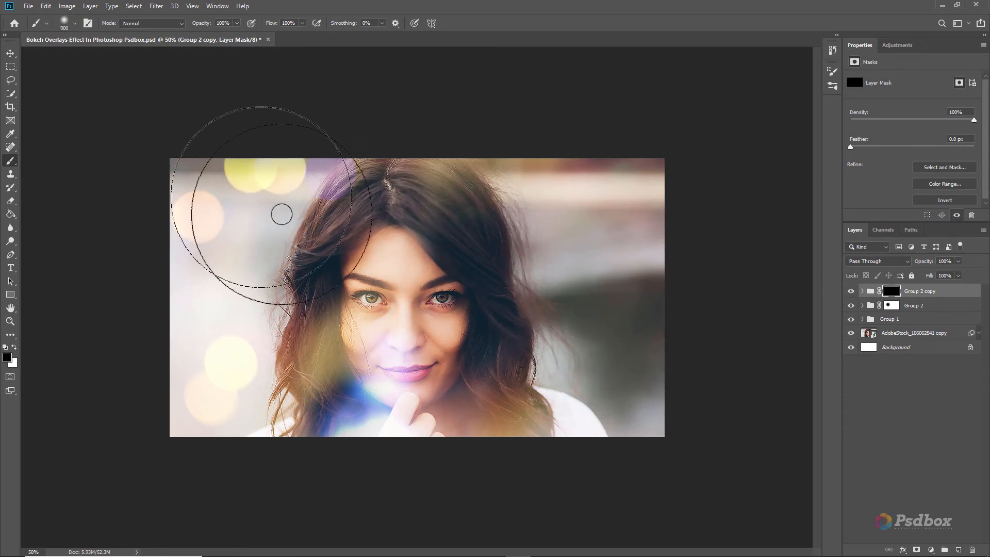
{"action": "key", "text": "x"}
{"action": "mouse_move", "coordinate": [579, 252]}
{"action": "left_mouse_down"}
{"action": "mouse_move", "coordinate": [625, 215]}
{"action": "mouse_move", "coordinate": [630, 188]}
{"action": "mouse_move", "coordinate": [609, 202]}
{"action": "mouse_move", "coordinate": [622, 302]}
{"action": "mouse_move", "coordinate": [629, 299]}
{"action": "mouse_move", "coordinate": [663, 425]}
{"action": "left_mouse_up"}
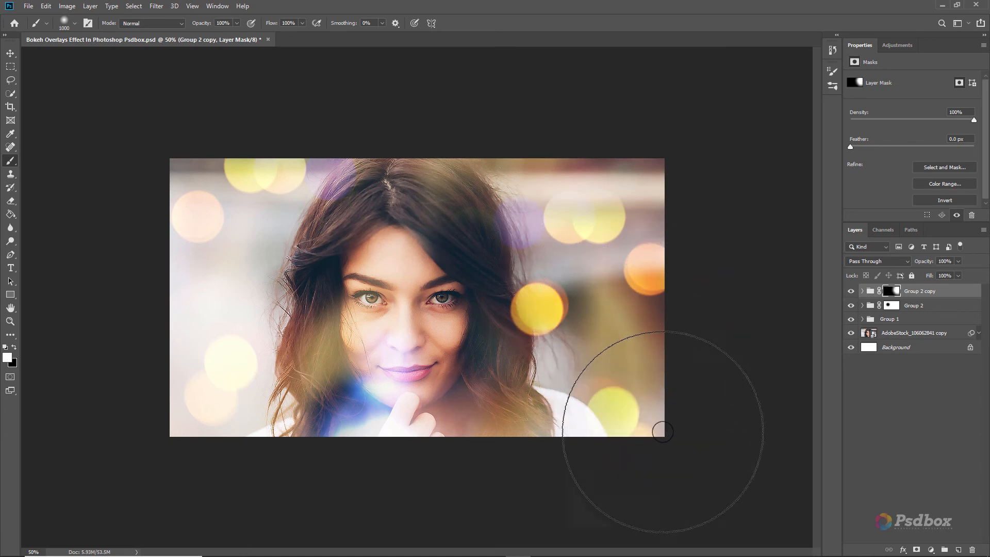
Mask the copied bokeh off the hair right of the forehead with a 600 px black brush.
{"action": "key", "text": "bracketleft"}
{"action": "key", "text": "bracketleft"}
{"action": "key", "text": "bracketleft"}
{"action": "key", "text": "bracketleft"}
{"action": "key", "text": "x"}
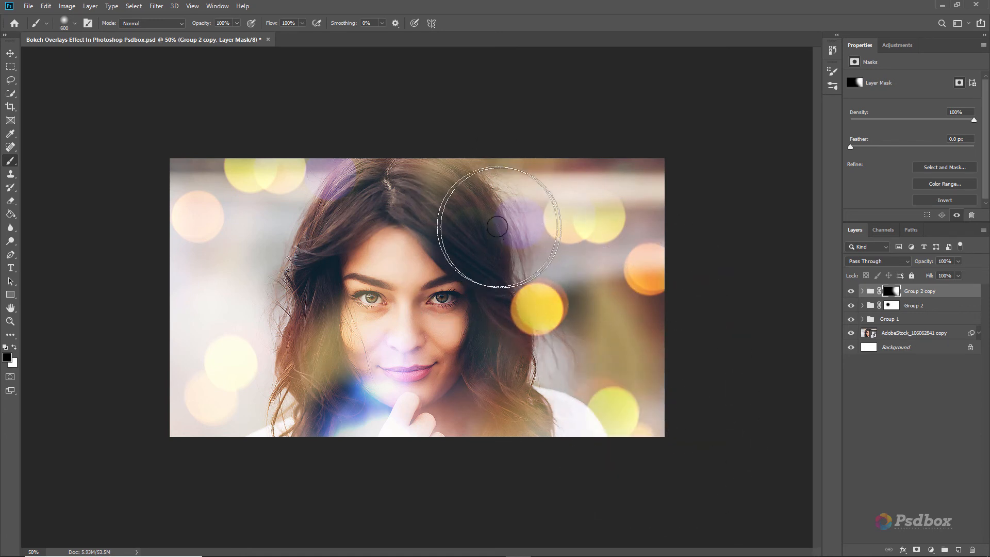
{"action": "mouse_move", "coordinate": [502, 227]}
{"action": "left_mouse_down"}
{"action": "mouse_move", "coordinate": [491, 207]}
{"action": "mouse_move", "coordinate": [474, 222]}
{"action": "left_mouse_up"}
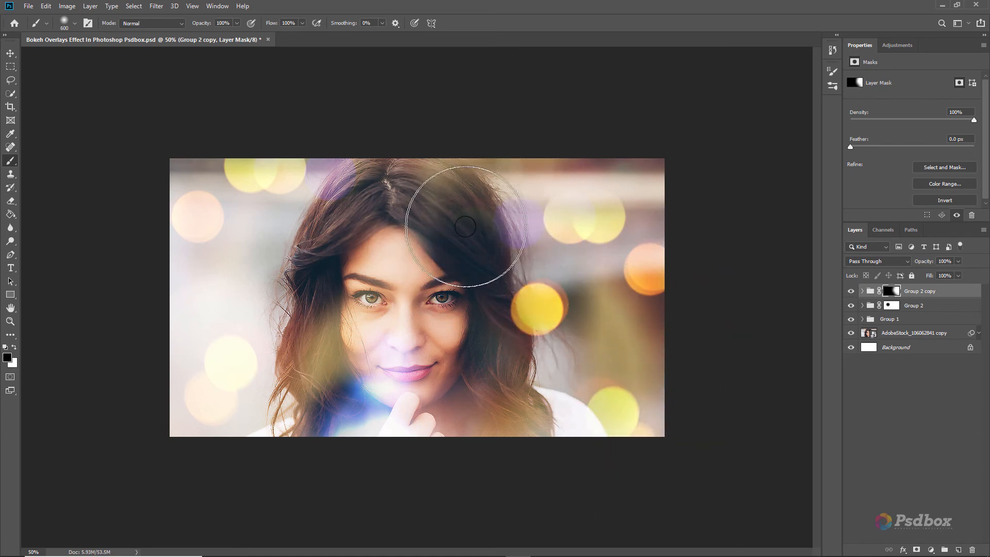
Mask out the purple circle at the hair's right edge with a 175 px brush, and touch up the neighboring yellow circles.
{"action": "key", "text": "ctrl+plus"}
{"action": "key", "text": "ctrl+plus"}
{"action": "key", "text": "ctrl+plus"}
{"action": "key", "text": "bracketleft"}
{"action": "key", "text": "bracketleft"}
{"action": "key", "text": "bracketleft"}
{"action": "key", "text": "bracketleft"}
{"action": "key", "text": "bracketleft"}
{"action": "key", "text": "bracketleft"}
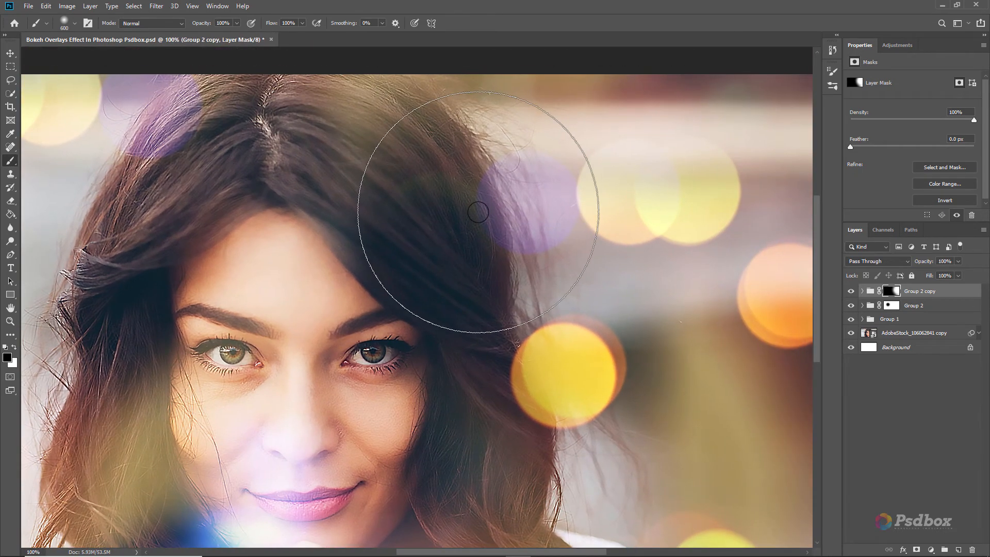
{"action": "mouse_move", "coordinate": [528, 188]}
{"action": "left_mouse_down"}
{"action": "mouse_move", "coordinate": [539, 252]}
{"action": "mouse_move", "coordinate": [534, 187]}
{"action": "mouse_move", "coordinate": [519, 218]}
{"action": "left_mouse_up"}
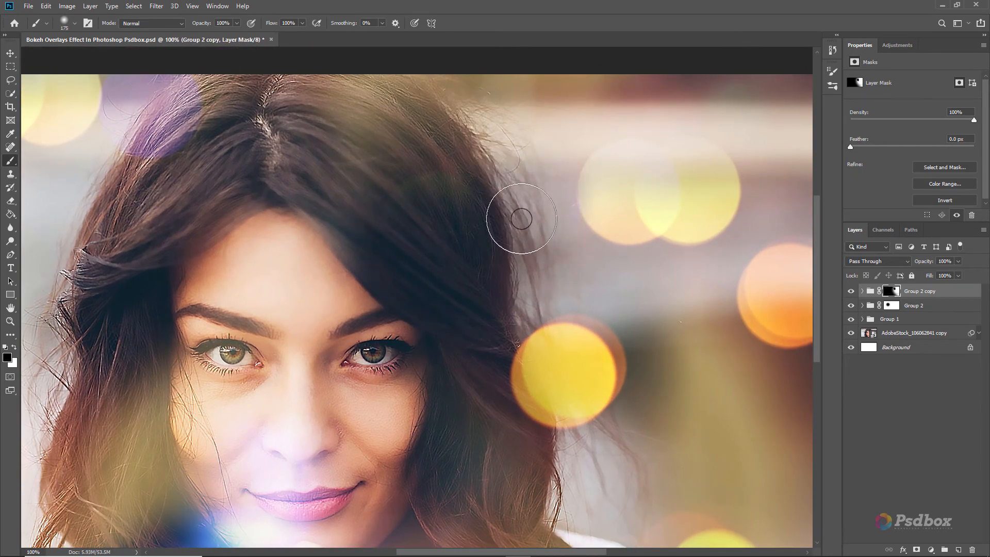
{"action": "left_click_drag", "start_coordinate": [607, 214], "coordinate": [614, 210]}
{"action": "key", "text": "x"}
{"action": "key", "text": "ctrl+minus"}
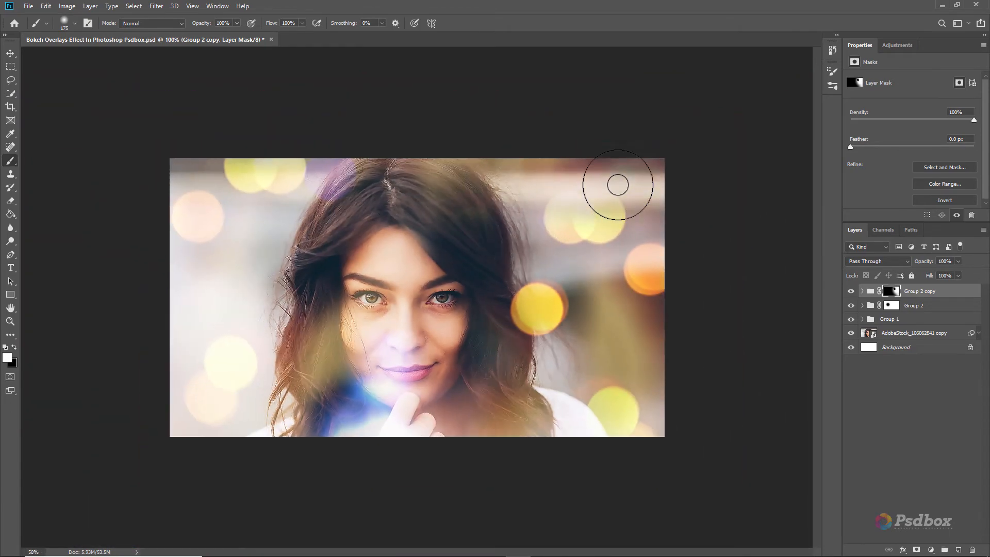
Paint out the purple circle over the top of the hair on Group 2's mask with the 175 px black brush.
{"action": "left_click", "coordinate": [850, 307]}
{"action": "left_click", "coordinate": [849, 308]}
{"action": "left_click", "coordinate": [938, 304]}
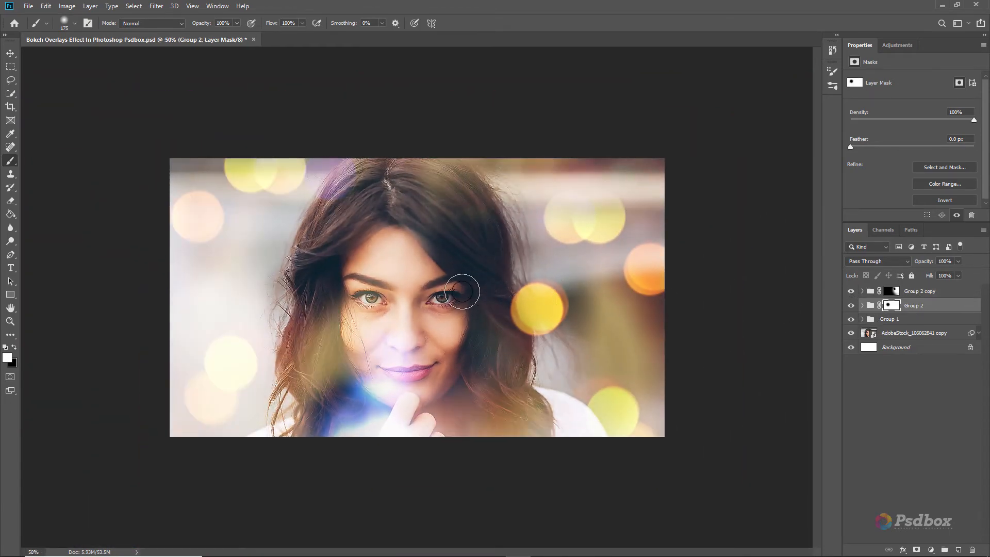
{"action": "key", "text": "ctrl+plus"}
{"action": "key", "text": "ctrl+plus"}
{"action": "key", "text": "ctrl+plus"}
{"action": "left_click_drag", "start_coordinate": [358, 200], "coordinate": [512, 380]}
{"action": "key", "text": "x"}
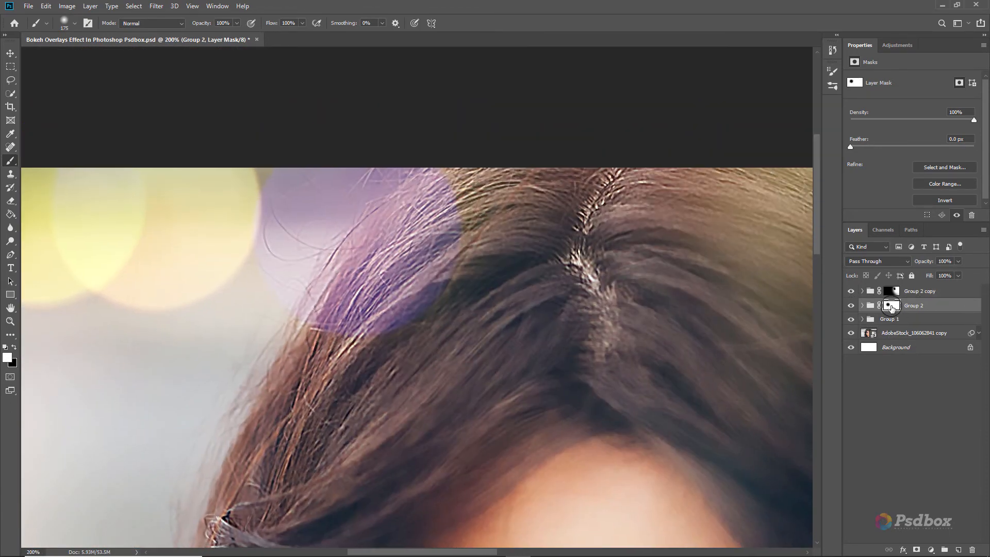
{"action": "mouse_move", "coordinate": [380, 315]}
{"action": "left_mouse_down"}
{"action": "mouse_move", "coordinate": [398, 241]}
{"action": "mouse_move", "coordinate": [364, 220]}
{"action": "mouse_move", "coordinate": [363, 240]}
{"action": "mouse_move", "coordinate": [343, 233]}
{"action": "mouse_move", "coordinate": [340, 290]}
{"action": "mouse_move", "coordinate": [330, 280]}
{"action": "mouse_move", "coordinate": [356, 189]}
{"action": "left_mouse_up"}
Restore the edge of the pale yellow circle beside the hair on Group 2's mask with a 50 px white brush.
{"action": "key", "text": "bracketleft"}
{"action": "key", "text": "bracketleft"}
{"action": "key", "text": "bracketleft"}
{"action": "key", "text": "bracketleft"}
{"action": "key", "text": "bracketleft"}
{"action": "key", "text": "bracketleft"}
{"action": "key", "text": "bracketleft"}
{"action": "key", "text": "bracketleft"}
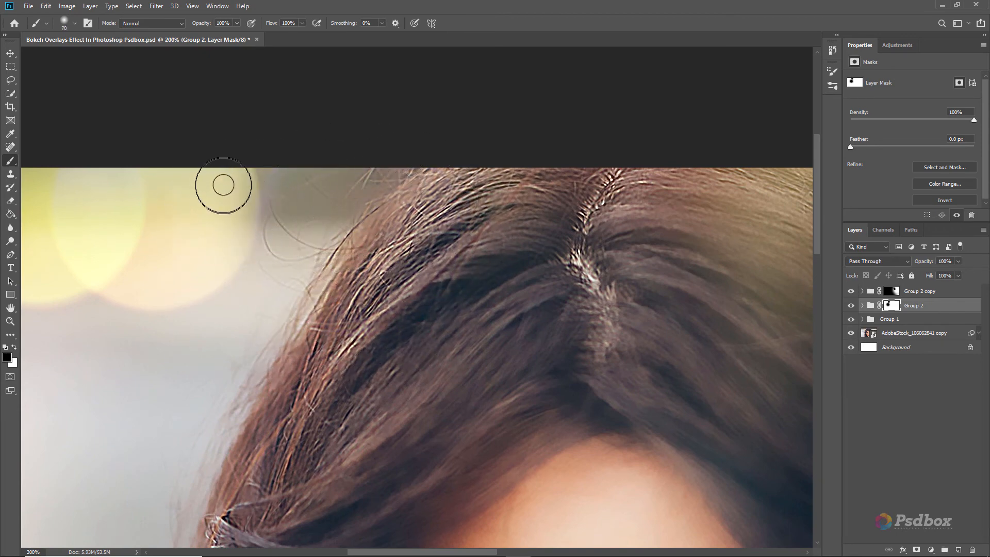
{"action": "key", "text": "x"}
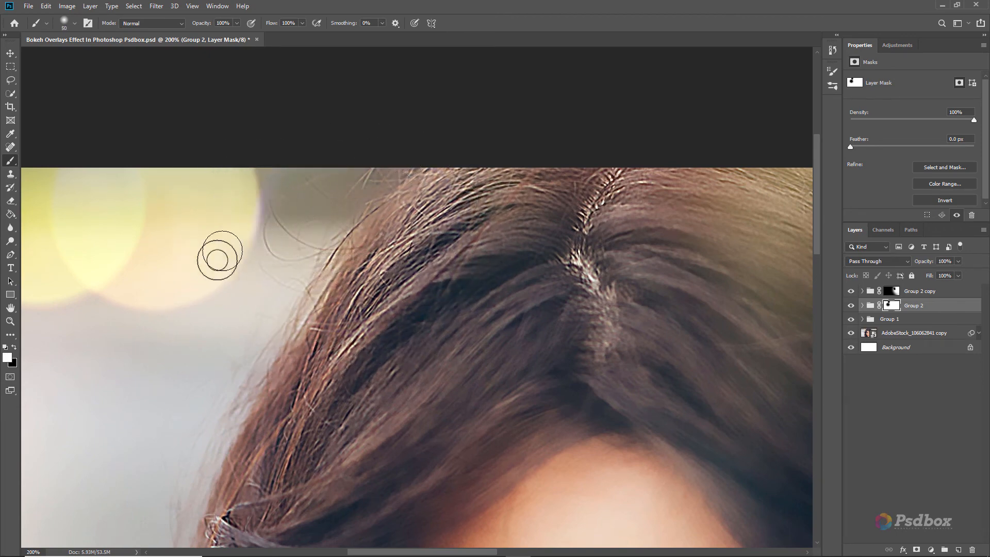
{"action": "key", "text": "ctrl+minus"}
{"action": "key", "text": "ctrl+minus"}
{"action": "key", "text": "ctrl+minus"}
{"action": "key", "text": "ctrl+minus"}
{"action": "key", "text": "ctrl+plus"}
{"action": "key", "text": "ctrl+plus"}
{"action": "key", "text": "ctrl+plus"}
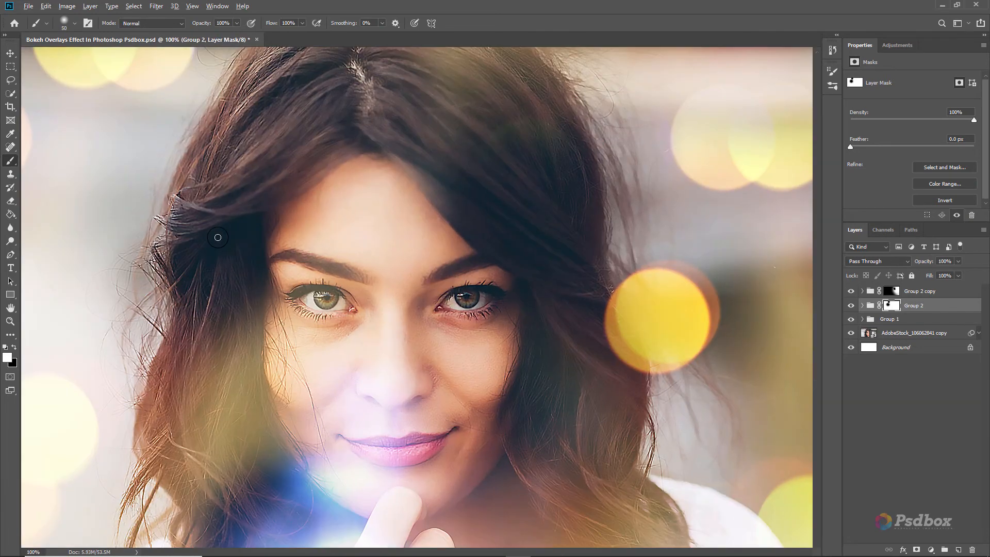
{"action": "key", "text": "ctrl+minus"}
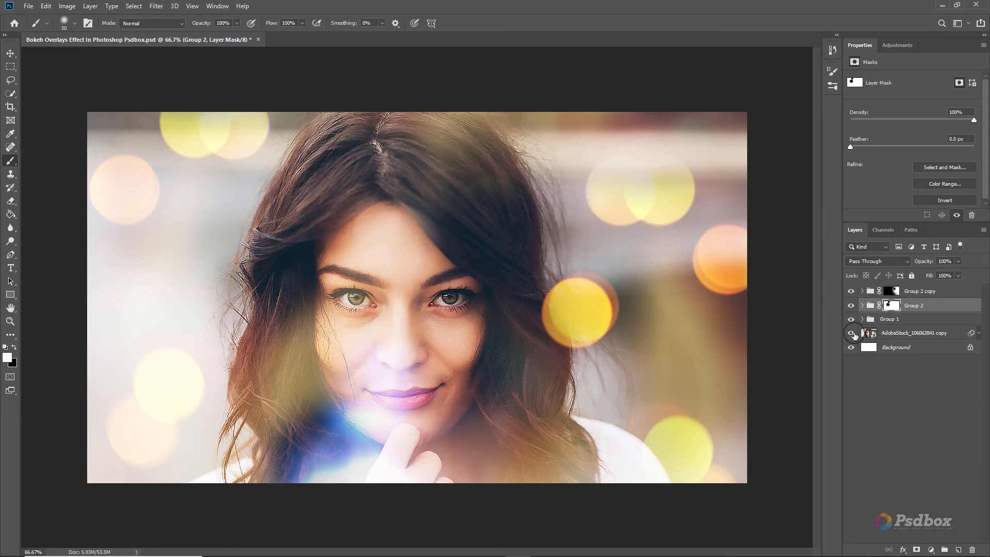
Compare the image with and without the portrait layer, Group 2 copy, Group 2 and Group 1.
{"action": "left_click", "coordinate": [851, 334]}
{"action": "left_click", "coordinate": [851, 334]}
{"action": "left_click", "coordinate": [851, 292]}
{"action": "left_click", "coordinate": [852, 292]}
{"action": "left_click", "coordinate": [851, 305]}
{"action": "left_click", "coordinate": [851, 305]}
{"action": "left_click", "coordinate": [850, 319]}
{"action": "left_click", "coordinate": [851, 319]}
{"action": "scroll", "coordinate": [506, 214], "scroll_direction": "up", "scroll_amount": 2}
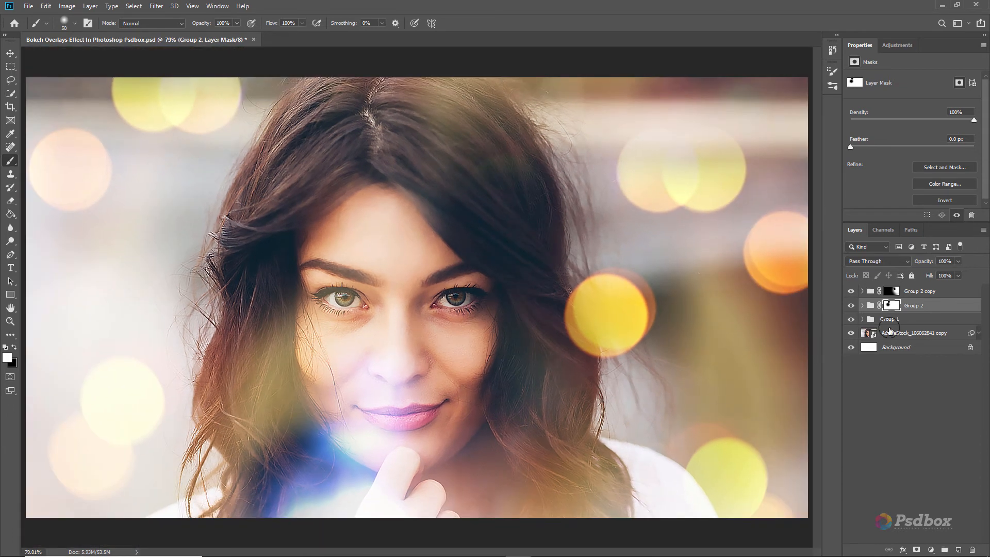
{"action": "left_click", "coordinate": [850, 305]}
{"action": "left_click", "coordinate": [850, 305]}
Paint the yellow circle back over the hair on Group 2's mask with a 500 px white brush, and switch to the Move tool.
{"action": "key", "text": "bracketright"}
{"action": "key", "text": "bracketright"}
{"action": "key", "text": "bracketright"}
{"action": "key", "text": "bracketright"}
{"action": "key", "text": "bracketright"}
{"action": "key", "text": "bracketright"}
{"action": "key", "text": "bracketright"}
{"action": "key", "text": "bracketright"}
{"action": "key", "text": "bracketright"}
{"action": "key", "text": "bracketright"}
{"action": "key", "text": "bracketright"}
{"action": "key", "text": "bracketright"}
{"action": "key", "text": "bracketright"}
{"action": "key", "text": "bracketright"}
{"action": "key", "text": "bracketright"}
{"action": "key", "text": "x"}
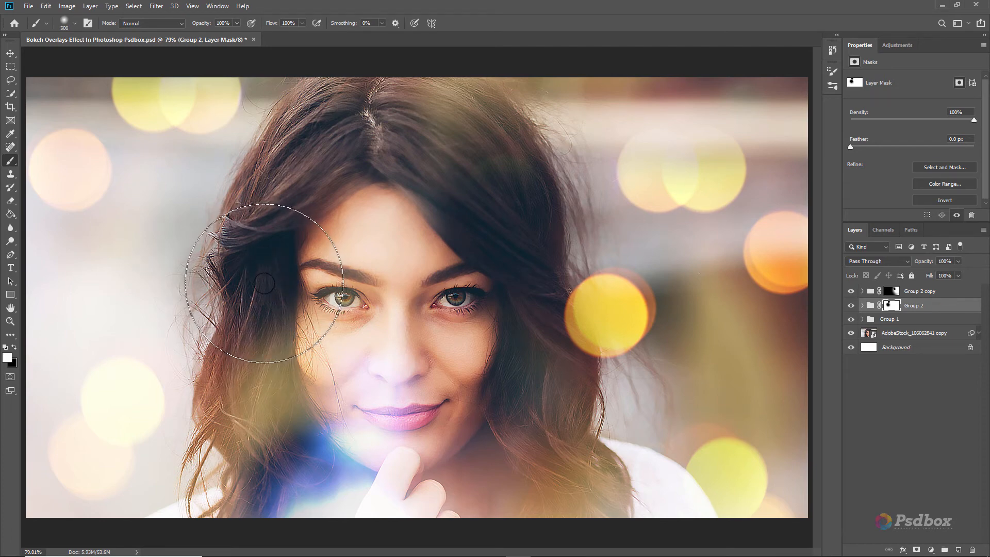
{"action": "left_click_drag", "start_coordinate": [265, 284], "coordinate": [229, 244]}
{"action": "key", "text": "ctrl+minus"}
{"action": "key", "text": "ctrl+minus"}
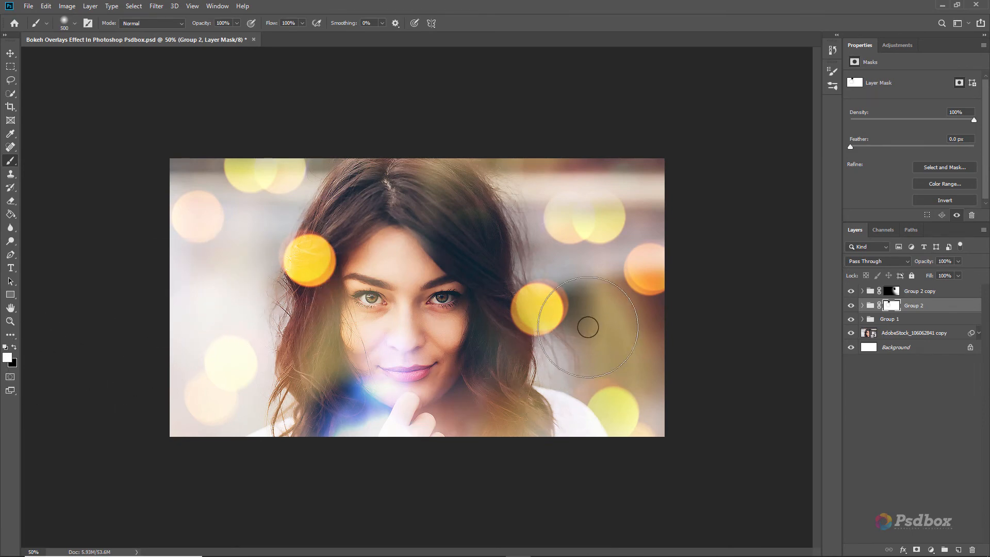
{"action": "left_click", "coordinate": [10, 53]}
{"action": "key", "text": "ctrl+plus"}
{"action": "key", "text": "ctrl+plus"}
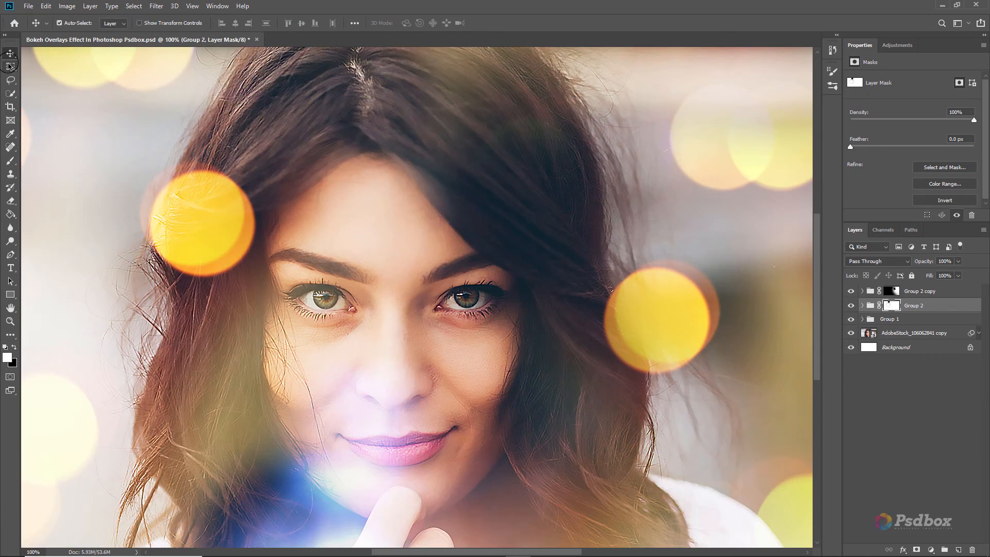
Compare the image with and without Group 2, Group 2 copy and Group 1.
{"action": "key", "text": "ctrl+minus"}
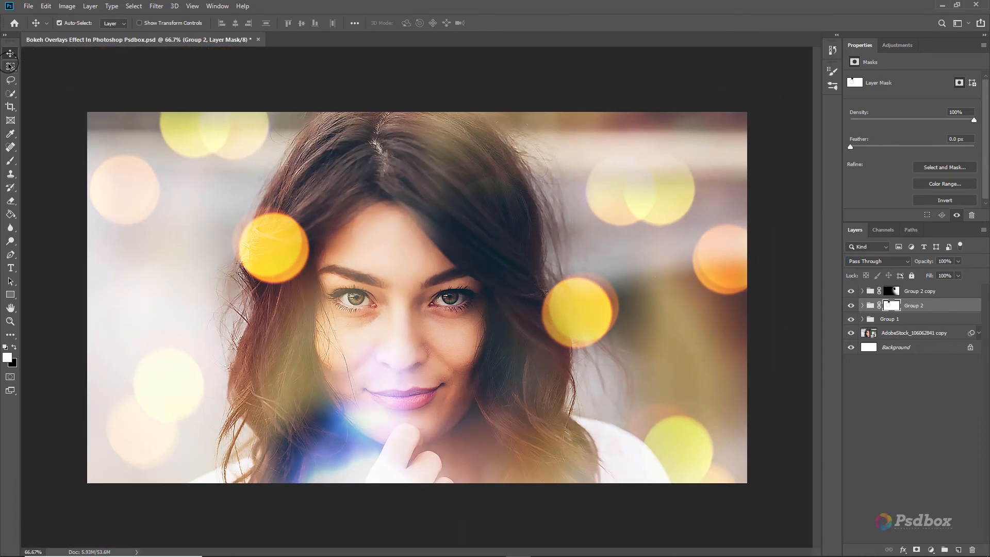
{"action": "left_click", "coordinate": [850, 306]}
{"action": "left_click", "coordinate": [851, 291]}
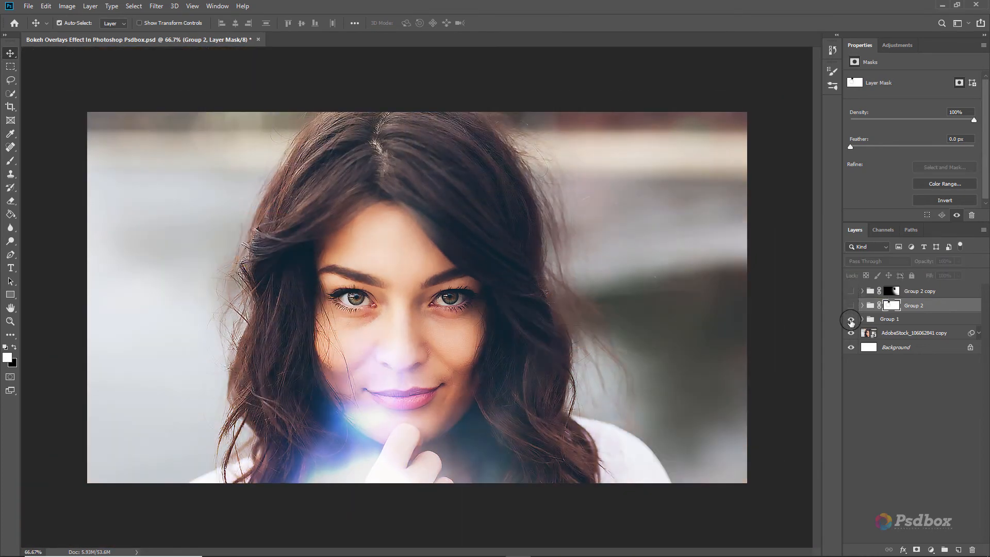
{"action": "left_click", "coordinate": [850, 319]}
{"action": "left_click", "coordinate": [850, 319]}
{"action": "left_click", "coordinate": [851, 305]}
{"action": "left_click", "coordinate": [851, 291]}
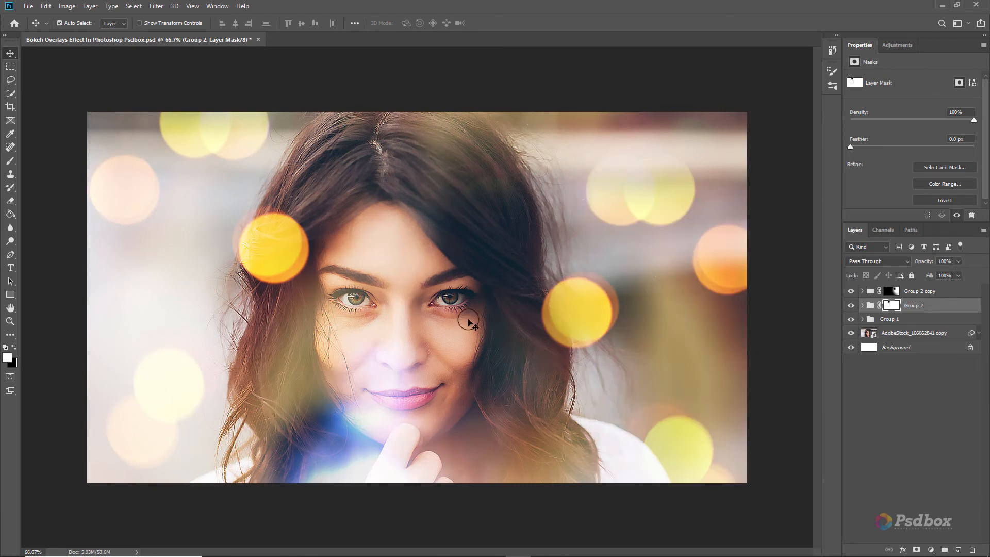
{"action": "left_click", "coordinate": [921, 307]}
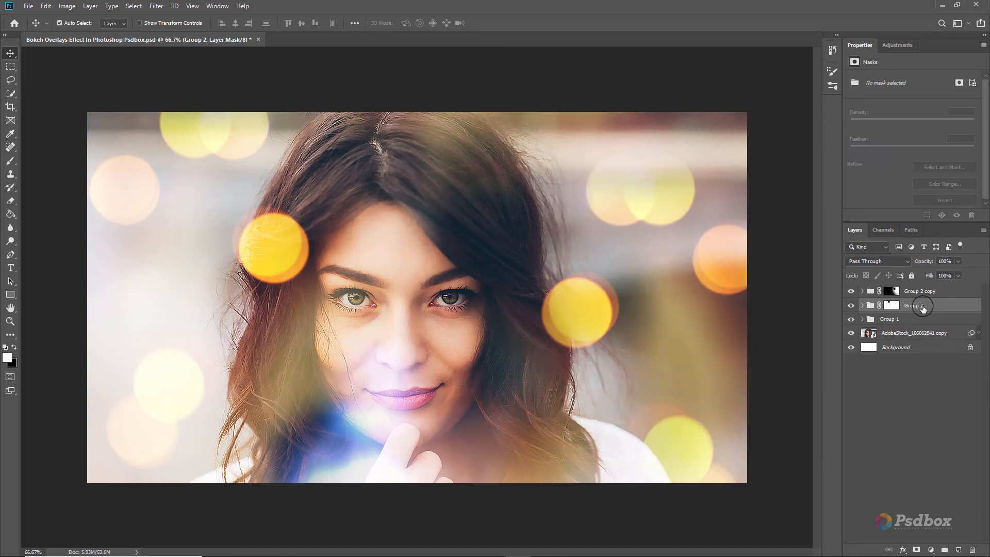
{"action": "left_click", "coordinate": [935, 292]}
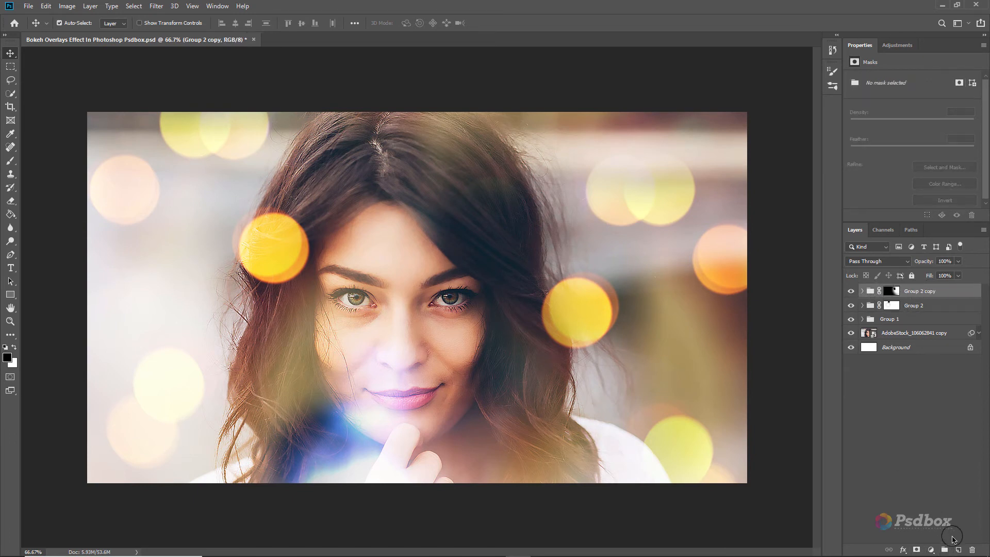
Add a Selective Color adjustment layer directly above the portrait layer and choose Blacks as the colors to edit.
{"action": "left_click", "coordinate": [910, 333]}
{"action": "left_click", "coordinate": [930, 549]}
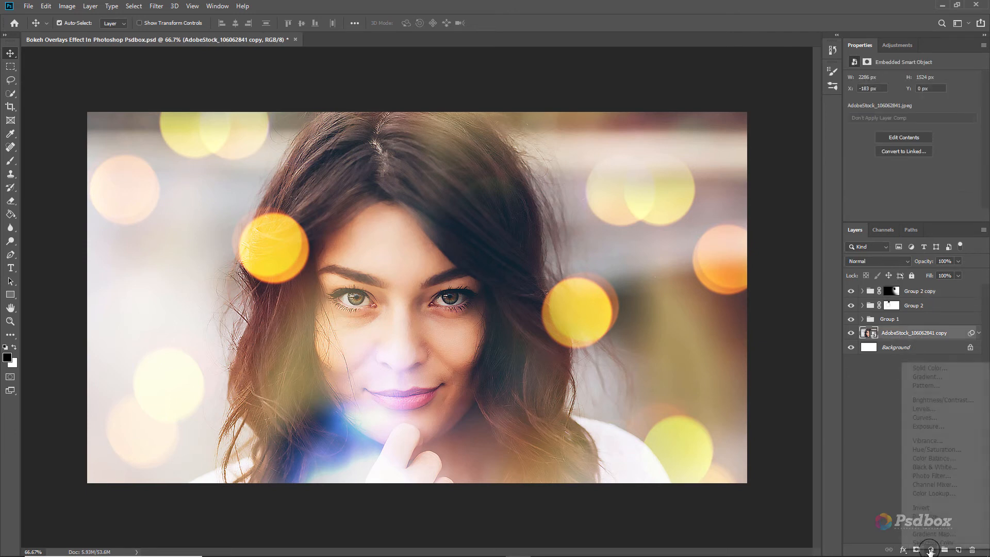
{"action": "left_click", "coordinate": [928, 542]}
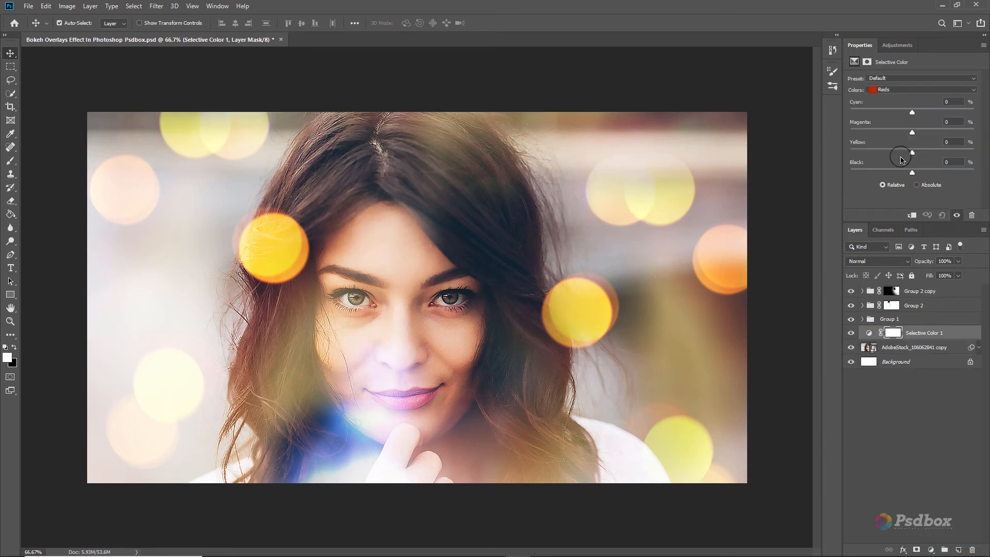
{"action": "left_click", "coordinate": [902, 94]}
{"action": "left_click", "coordinate": [892, 162]}
Try shifting the Blacks' cyan to -16% and yellow to about -34% in Selective Color, and compare with the original.
{"action": "left_click_drag", "start_coordinate": [912, 112], "coordinate": [893, 115]}
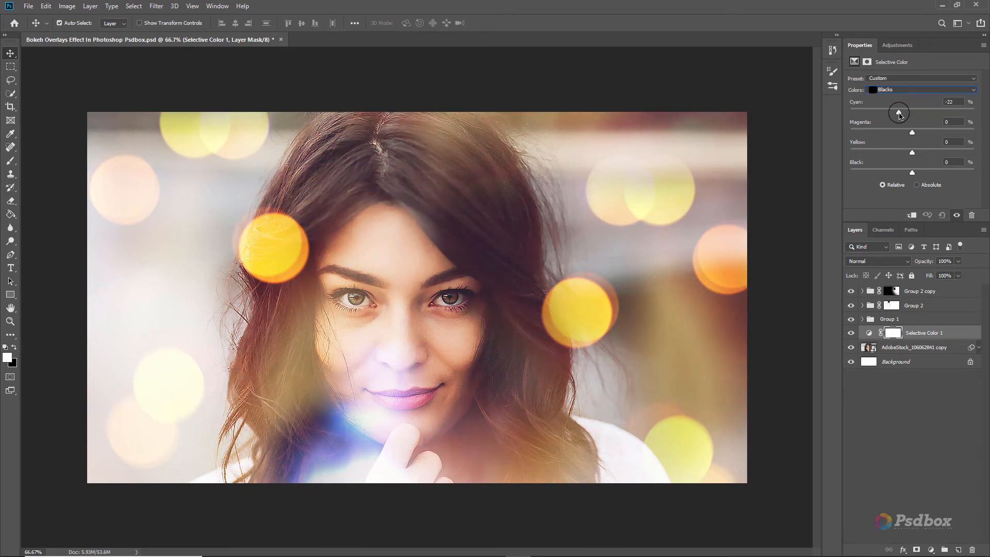
{"action": "left_click_drag", "start_coordinate": [912, 153], "coordinate": [893, 153]}
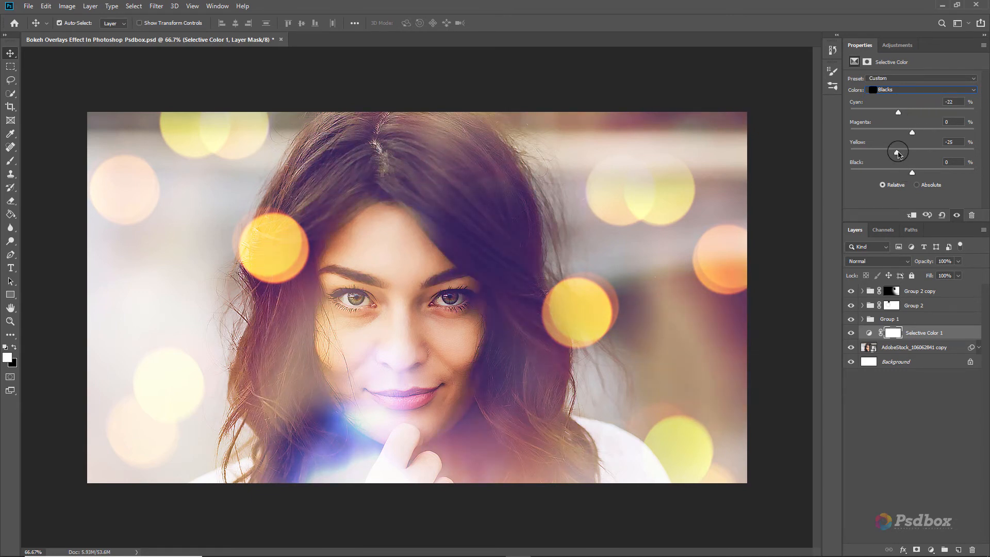
{"action": "left_click_drag", "start_coordinate": [920, 117], "coordinate": [936, 117]}
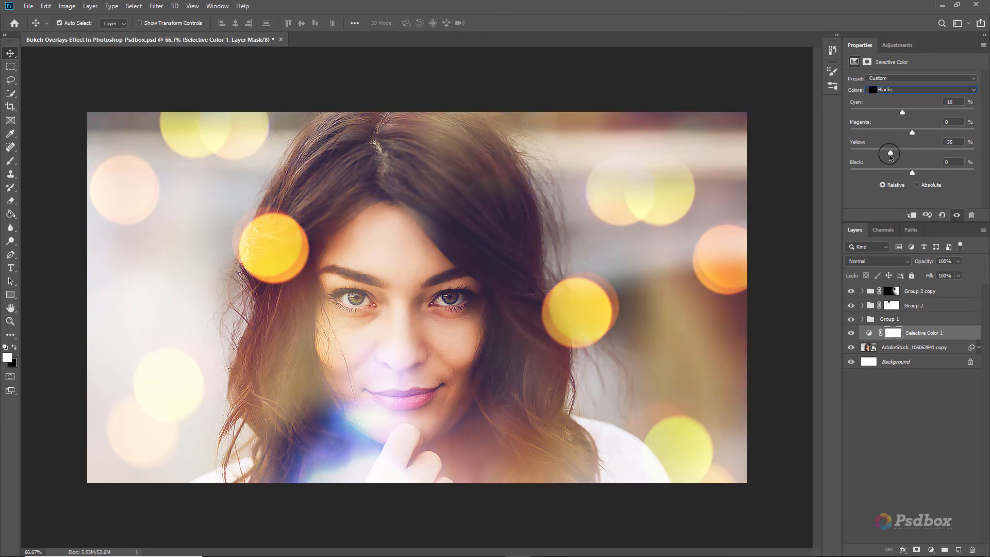
{"action": "left_click_drag", "start_coordinate": [859, 156], "coordinate": [893, 156]}
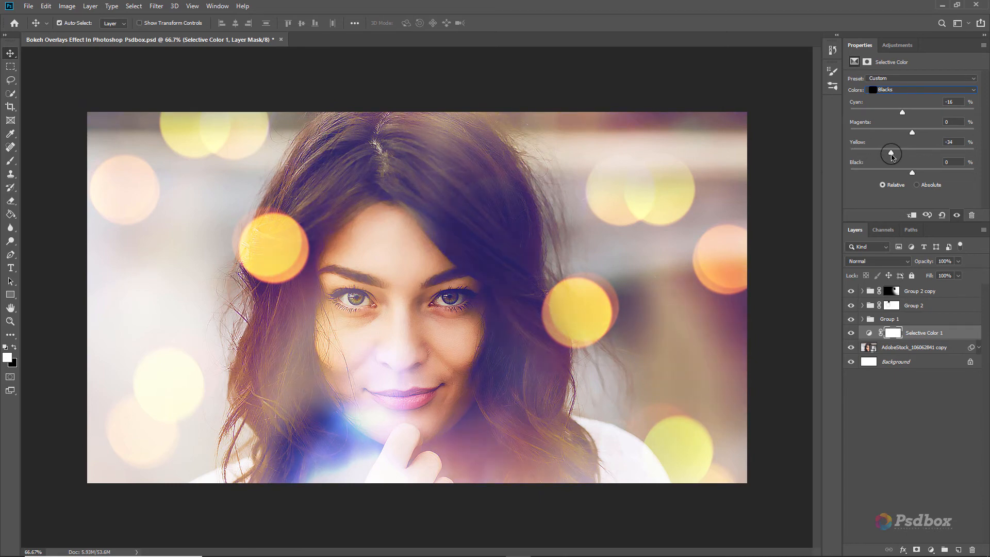
{"action": "left_click", "coordinate": [851, 333]}
{"action": "left_click", "coordinate": [851, 332]}
Set the Blacks' cyan to +16% and yellow to -17% in Selective Color, comparing the image with and without the adjustment.
{"action": "key", "text": "ctrl+1"}
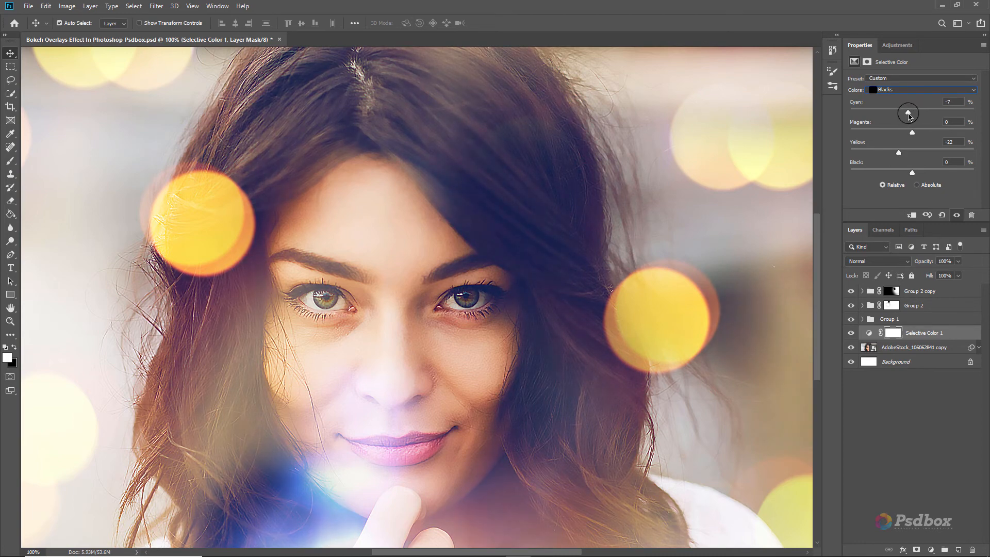
{"action": "left_click", "coordinate": [852, 334]}
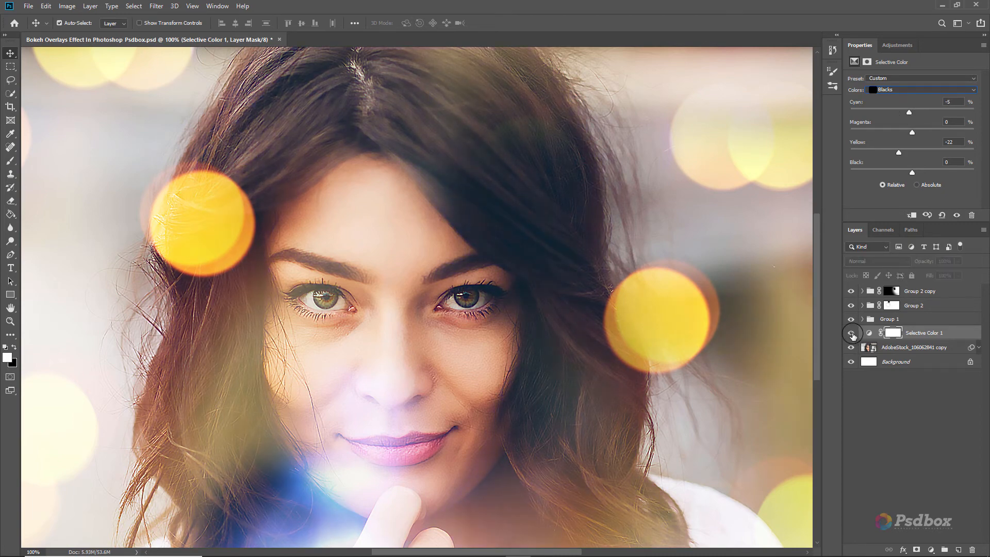
{"action": "left_click", "coordinate": [851, 334]}
{"action": "left_click", "coordinate": [851, 334]}
{"action": "left_click", "coordinate": [851, 334]}
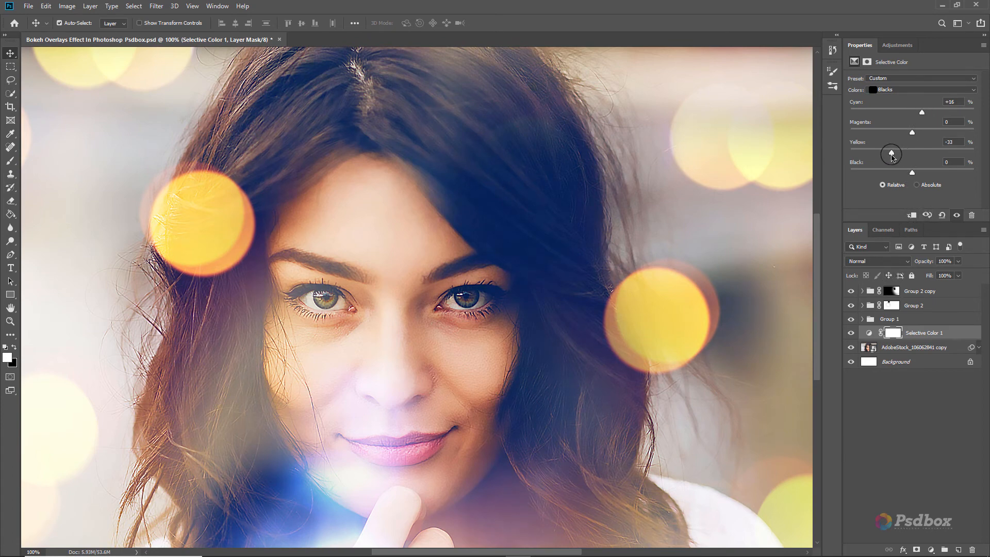
{"action": "left_click", "coordinate": [852, 334]}
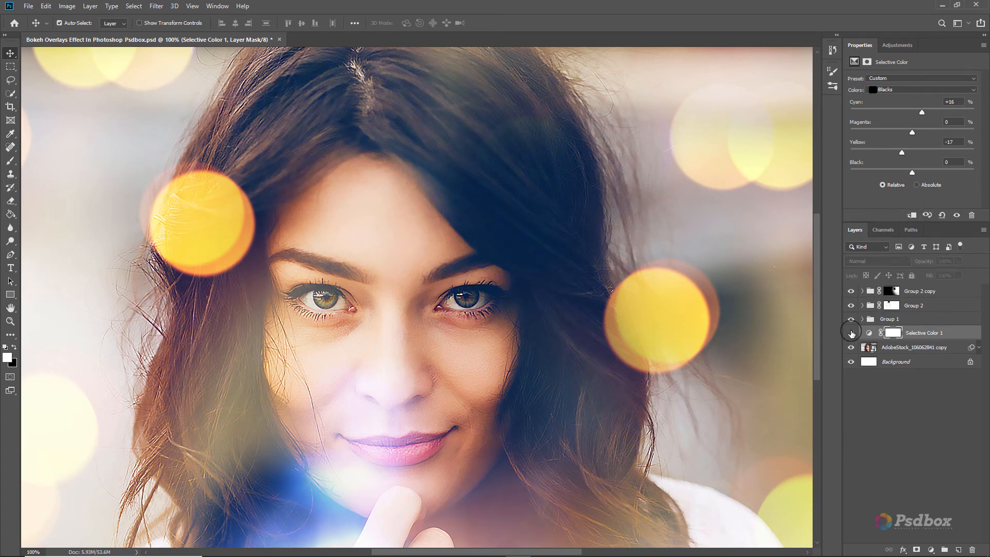
{"action": "left_click", "coordinate": [851, 334]}
{"action": "key", "text": "ctrl+minus"}
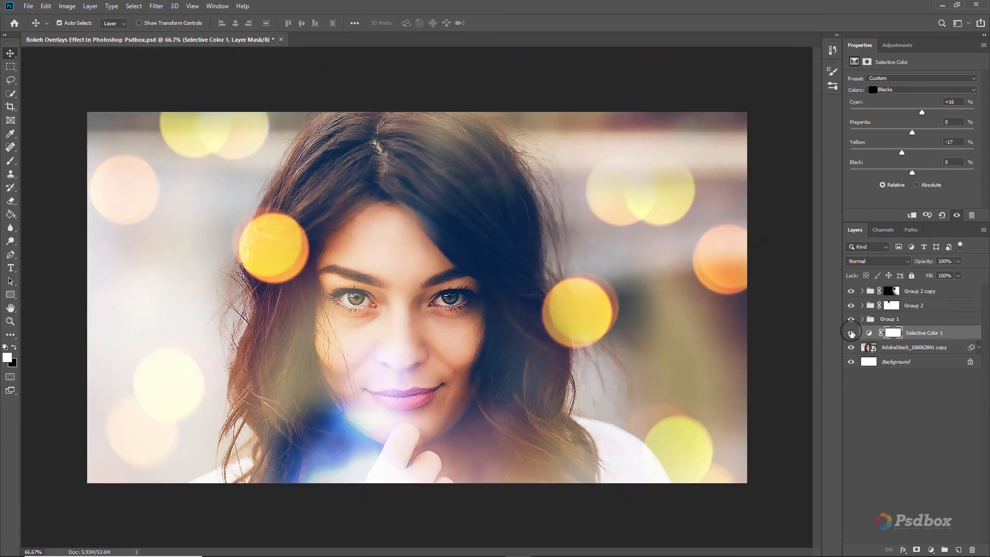
Paint out the yellow circle over the hair on Group 2's mask with a 500 px black brush.
{"action": "left_click", "coordinate": [891, 305]}
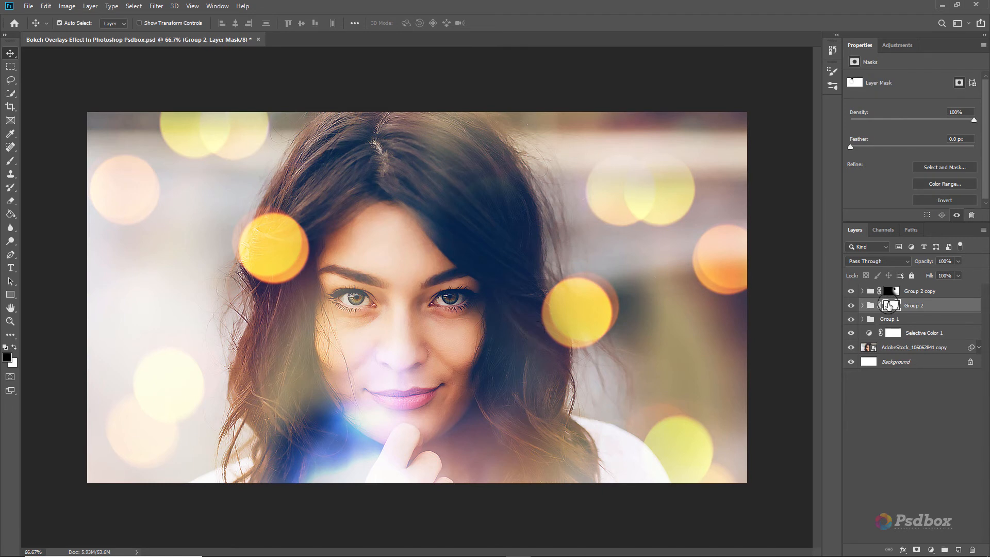
{"action": "key", "text": "b"}
{"action": "mouse_move", "coordinate": [232, 256]}
{"action": "left_mouse_down"}
{"action": "mouse_move", "coordinate": [273, 256]}
{"action": "mouse_move", "coordinate": [241, 248]}
{"action": "mouse_move", "coordinate": [215, 263]}
{"action": "left_mouse_up"}
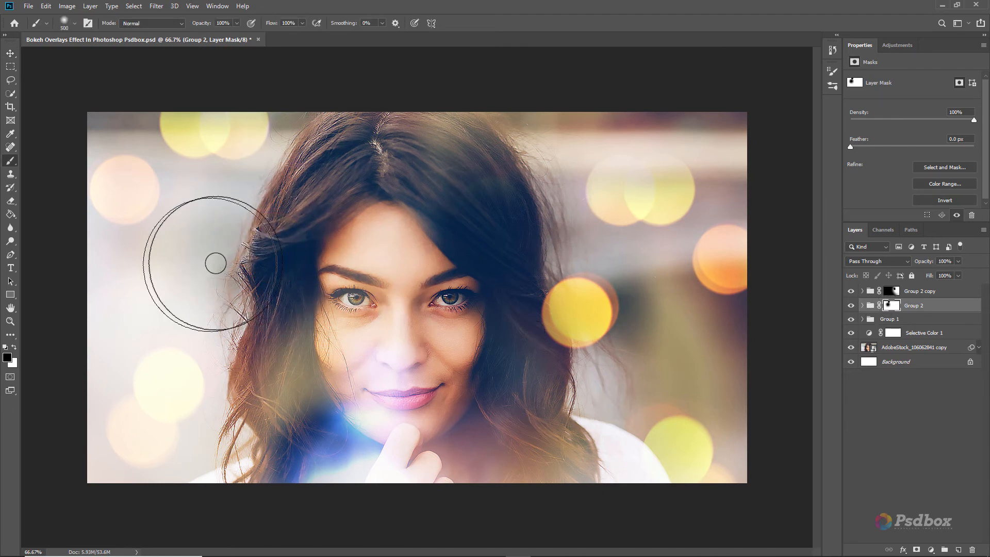
Compare the image with Group 2, Group 1 and Group 2 copy hidden one at a time, and with all effect layers hidden.
{"action": "left_click", "coordinate": [851, 305]}
{"action": "left_click", "coordinate": [851, 305]}
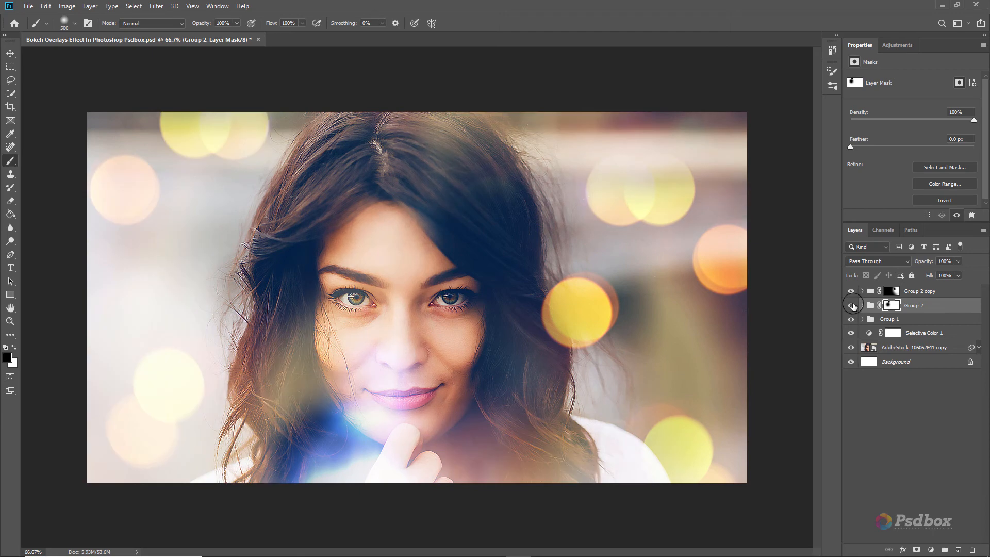
{"action": "left_click", "coordinate": [851, 305]}
{"action": "left_click", "coordinate": [851, 306]}
{"action": "left_click", "coordinate": [851, 319]}
{"action": "left_click", "coordinate": [850, 319]}
{"action": "left_click", "coordinate": [851, 292]}
{"action": "left_click", "coordinate": [852, 291]}
{"action": "left_click_drag", "start_coordinate": [852, 334], "coordinate": [851, 294]}
{"action": "left_click", "coordinate": [851, 292]}
{"action": "left_click", "coordinate": [851, 291]}
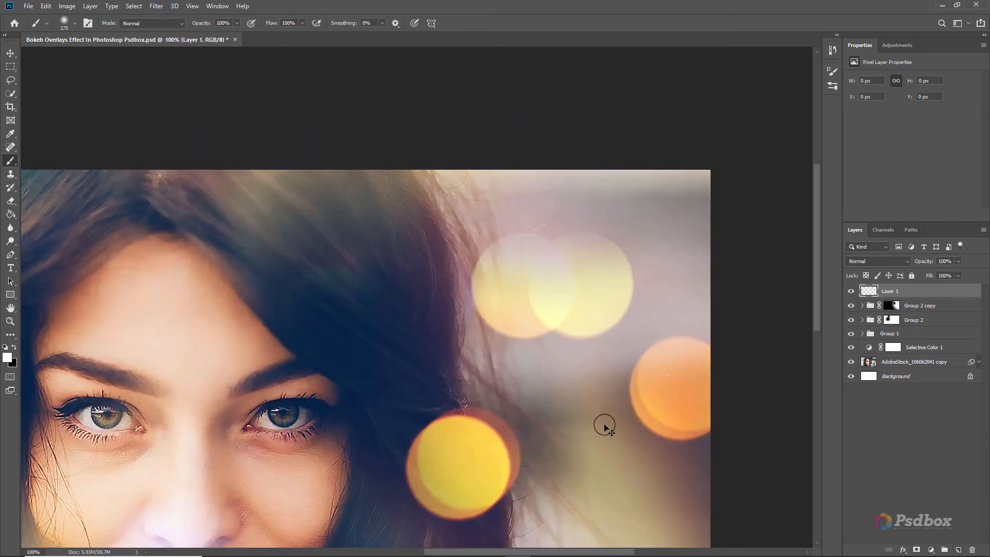
Paint a single soft white dab over the middle of the face on Layer 1 with a 600 px brush.
{"action": "key", "text": "ctrl+minus"}
{"action": "key", "text": "ctrl+minus"}
{"action": "key", "text": "ctrl+minus"}
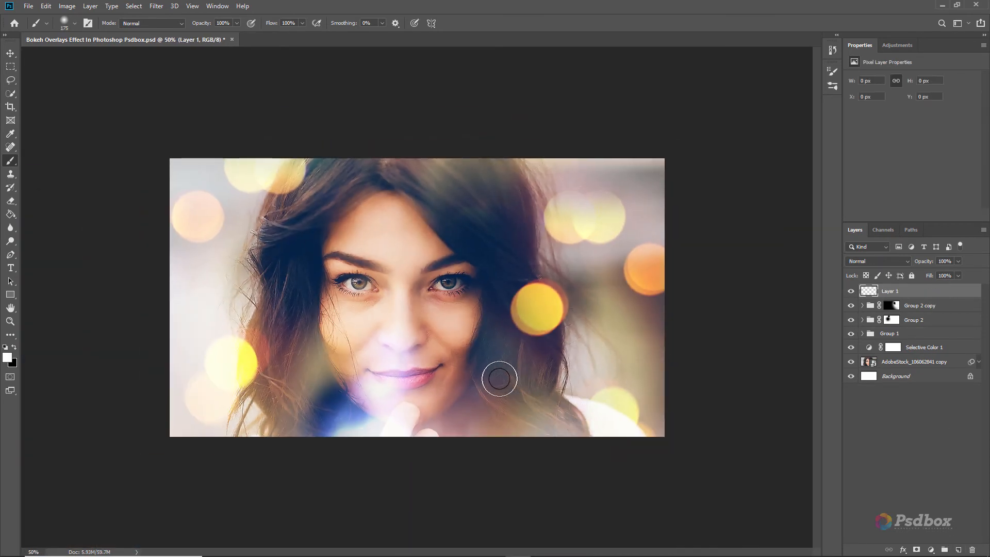
{"action": "key", "text": "ctrl+1"}
{"action": "key", "text": "ctrl+0"}
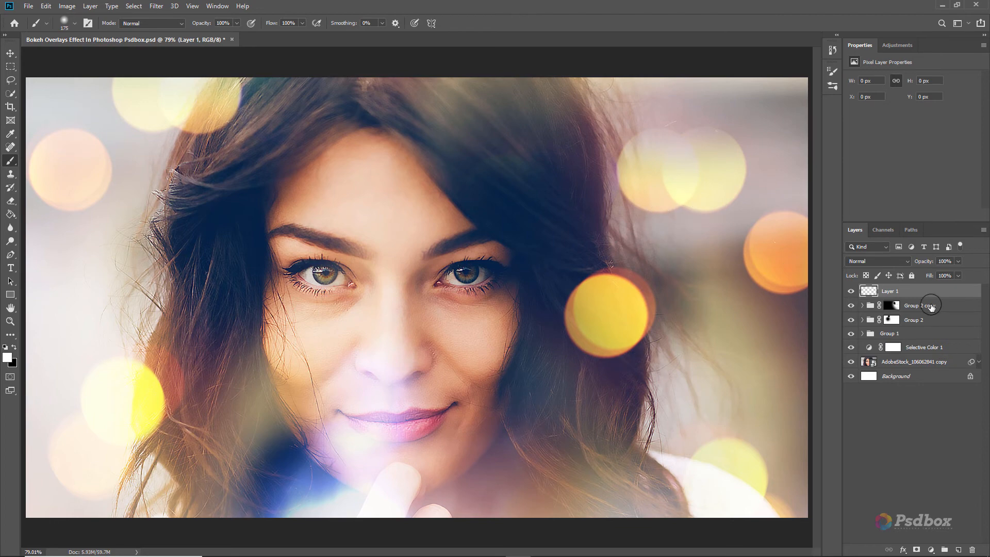
{"action": "key", "text": "bracketright"}
{"action": "key", "text": "bracketright"}
{"action": "key", "text": "bracketright"}
{"action": "key", "text": "bracketright"}
{"action": "key", "text": "bracketright"}
{"action": "key", "text": "bracketright"}
{"action": "left_click", "coordinate": [415, 311]}
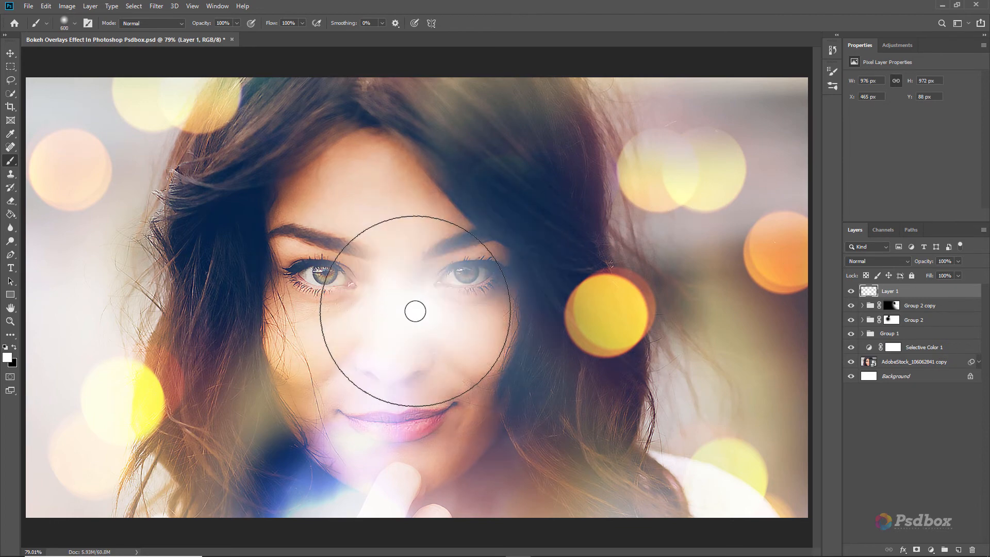
Enlarge the white glow on Layer 1 to about 1070 px wide and place it over the image's upper-right corner.
{"action": "left_click", "coordinate": [11, 54]}
{"action": "key", "text": "ctrl+minus"}
{"action": "key", "text": "ctrl+minus"}
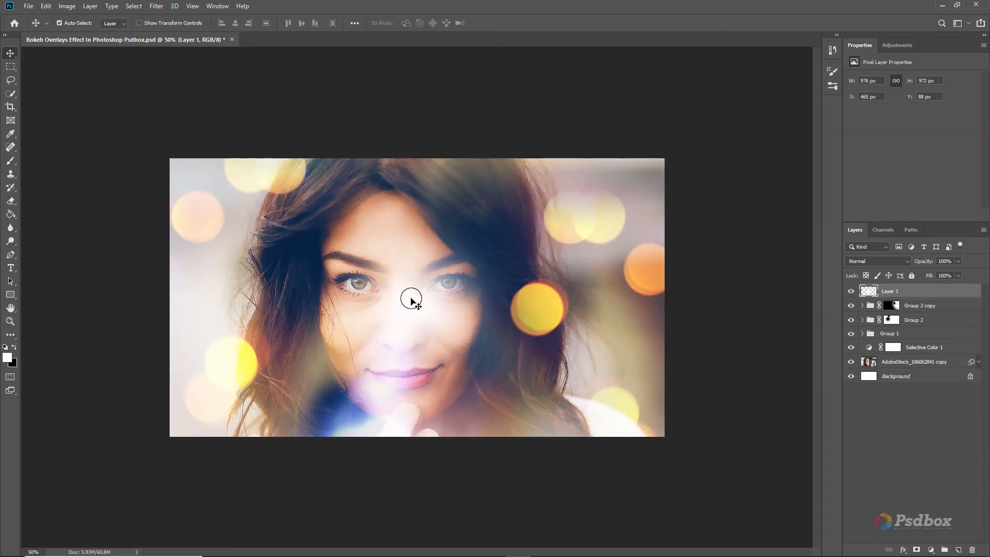
{"action": "key", "text": "ctrl+t"}
{"action": "left_click_drag", "start_coordinate": [541, 177], "coordinate": [552, 168]}
{"action": "left_click_drag", "start_coordinate": [434, 282], "coordinate": [622, 185]}
{"action": "key", "text": "Return"}
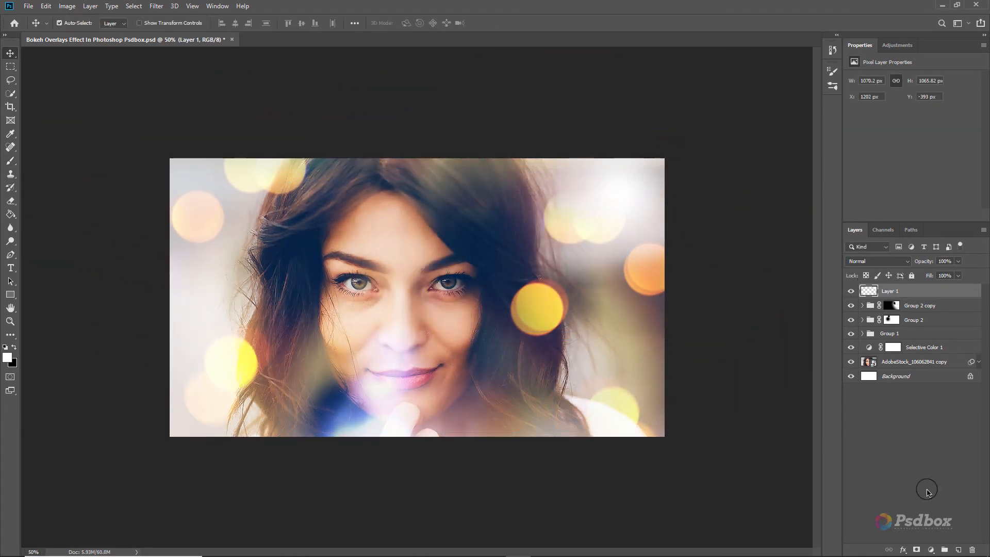
Add a Hue/Saturation adjustment clipped to Layer 1, with Colorize on, hue 63, saturation 69 and lightness +6.
{"action": "left_click", "coordinate": [930, 549]}
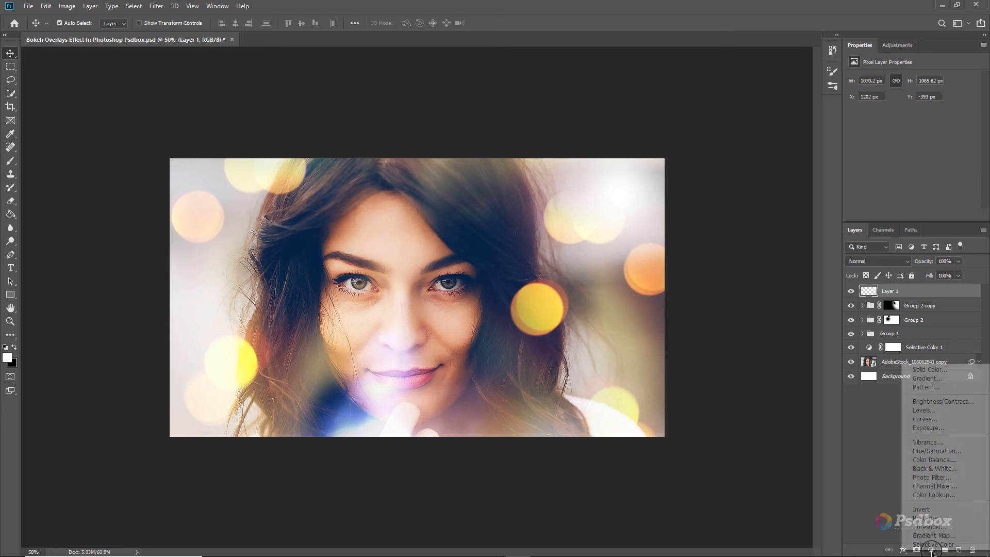
{"action": "left_click", "coordinate": [935, 451]}
{"action": "left_click", "coordinate": [903, 174]}
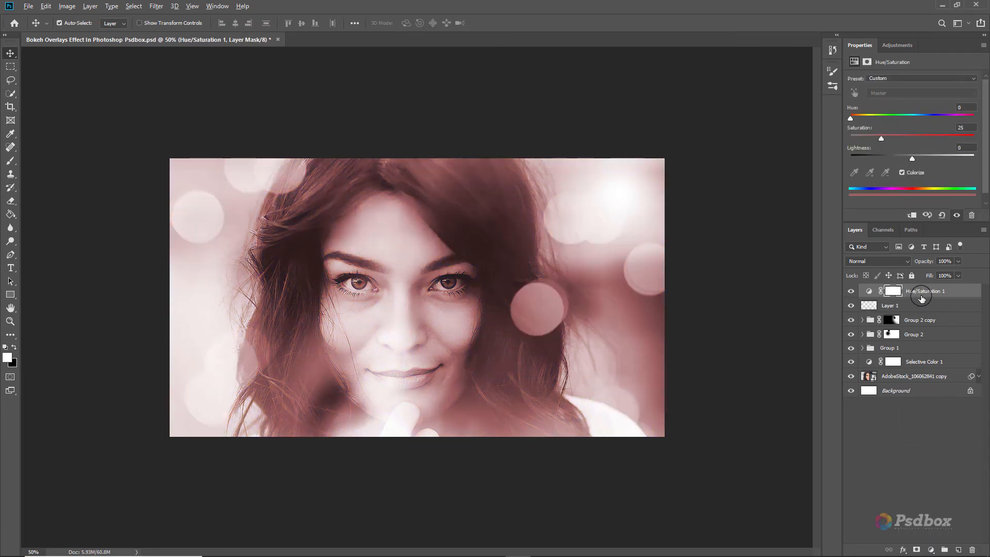
{"action": "left_click", "coordinate": [923, 292], "text": "alt"}
{"action": "left_click", "coordinate": [902, 172]}
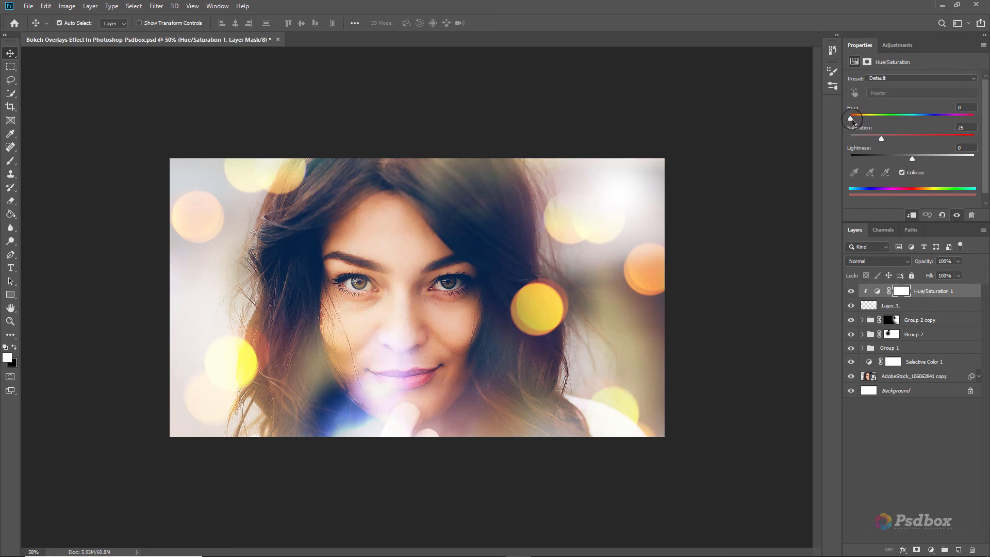
{"action": "left_click_drag", "start_coordinate": [851, 119], "coordinate": [872, 119]}
{"action": "left_click_drag", "start_coordinate": [919, 162], "coordinate": [936, 139]}
Set Layer 1's blend mode to Linear Dodge (Add) with Transparency Shapes Layer off and fill opacity at 80%.
{"action": "left_click", "coordinate": [920, 305]}
{"action": "right_click", "coordinate": [921, 305]}
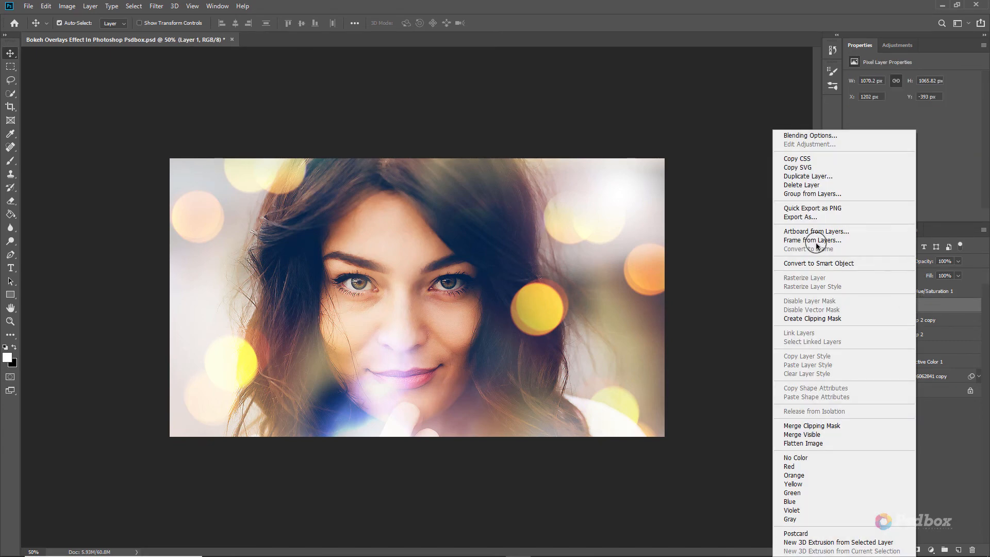
{"action": "left_click", "coordinate": [809, 135]}
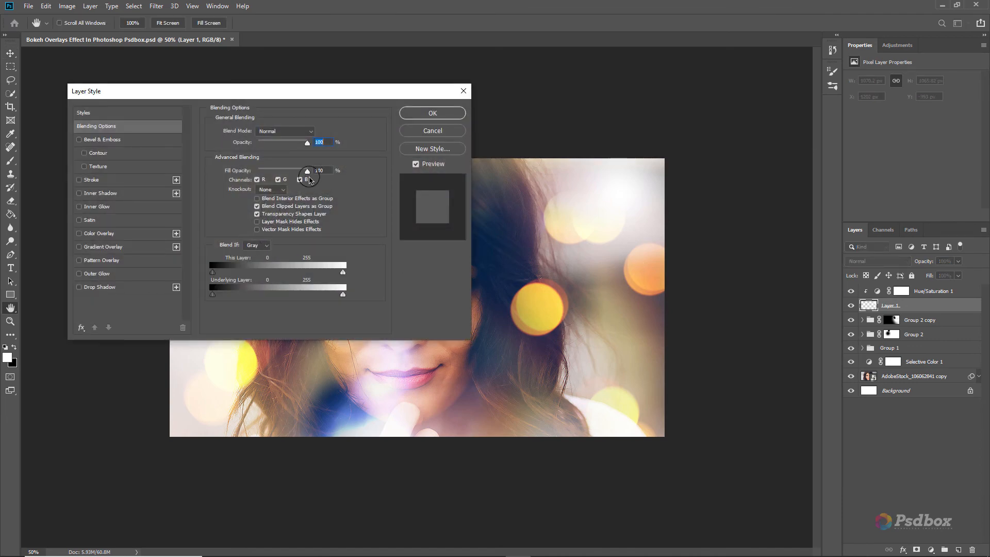
{"action": "left_click", "coordinate": [289, 132]}
{"action": "left_click", "coordinate": [283, 233]}
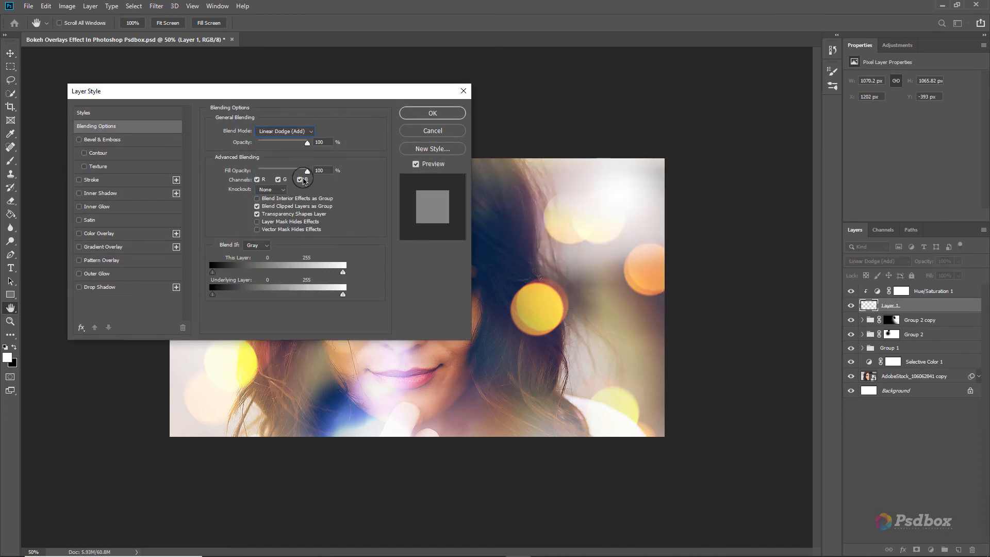
{"action": "left_click", "coordinate": [257, 214]}
{"action": "left_click_drag", "start_coordinate": [307, 172], "coordinate": [297, 172]}
{"action": "left_click", "coordinate": [431, 113]}
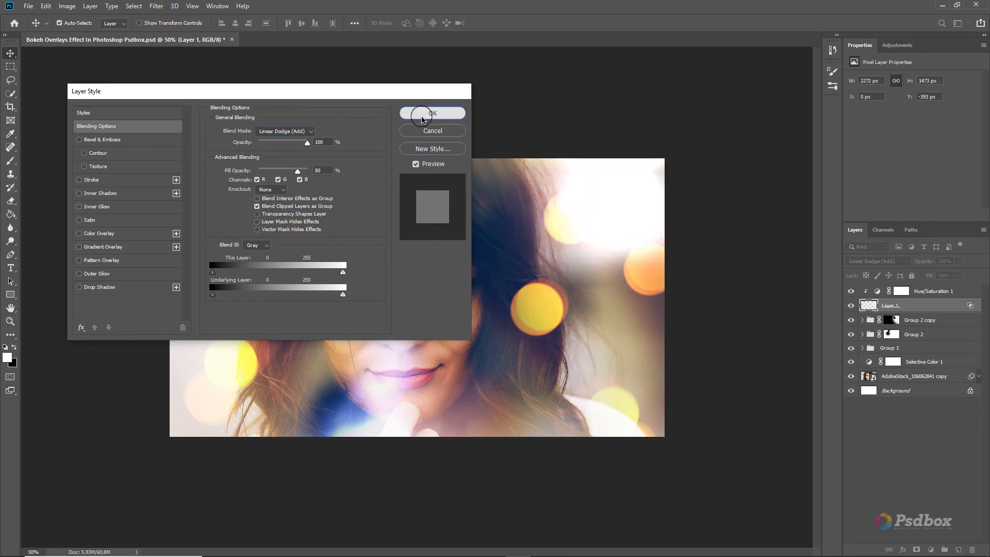
Change the clipped Hue/Saturation adjustment to hue 50, saturation 86 and lightness about -64.
{"action": "left_click", "coordinate": [878, 292]}
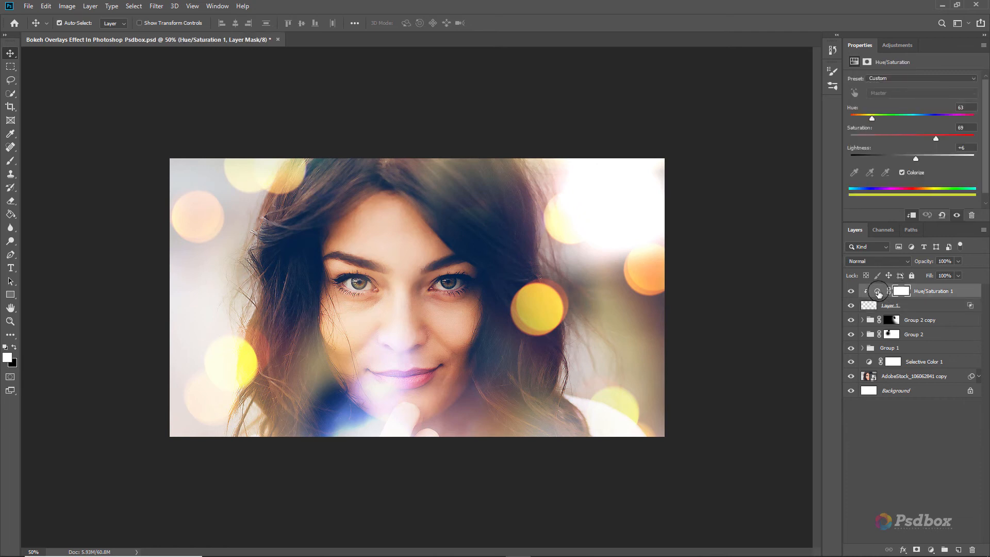
{"action": "left_click_drag", "start_coordinate": [914, 161], "coordinate": [960, 139]}
{"action": "mouse_move", "coordinate": [873, 119]}
{"action": "left_mouse_down"}
{"action": "mouse_move", "coordinate": [888, 122]}
{"action": "mouse_move", "coordinate": [867, 119]}
{"action": "left_mouse_up"}
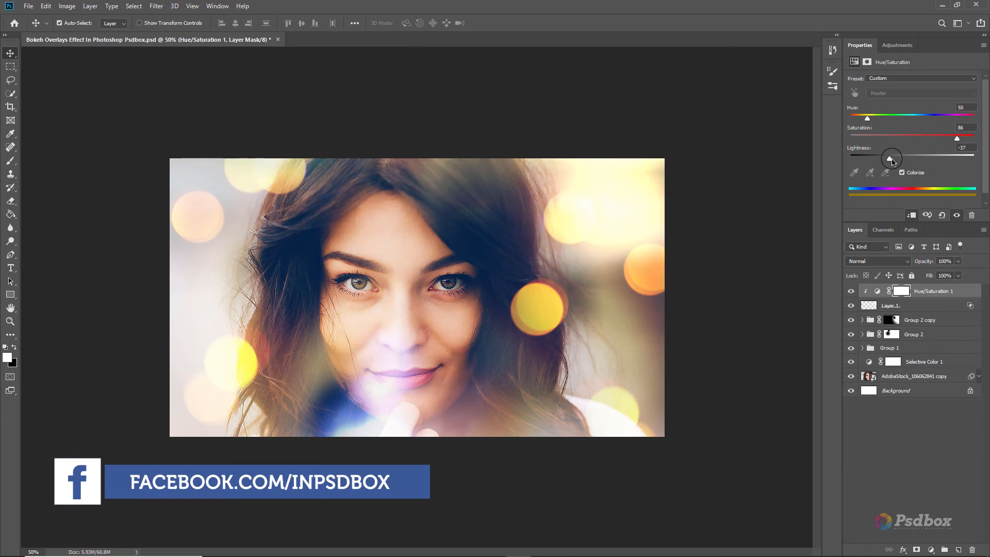
{"action": "left_click_drag", "start_coordinate": [891, 161], "coordinate": [872, 159]}
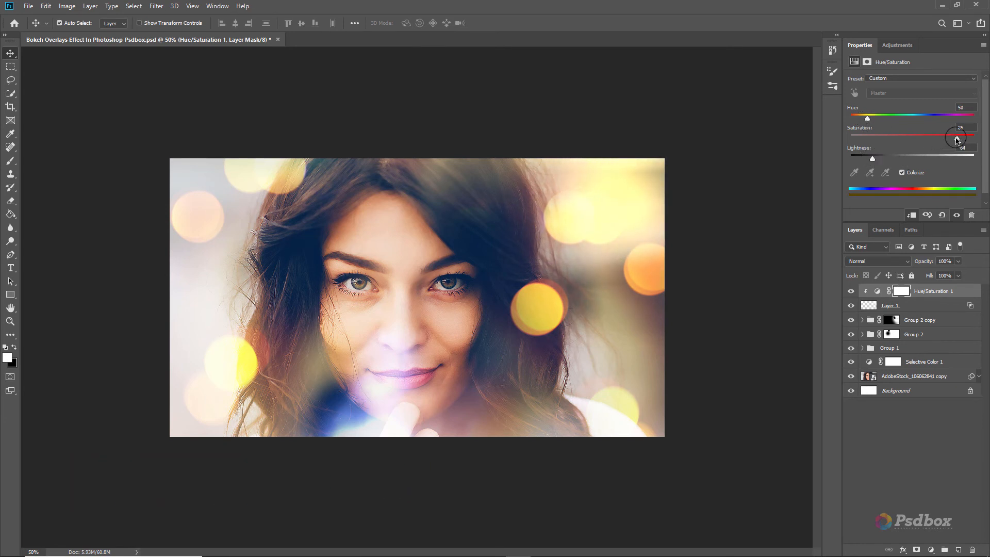
Nudge the Layer 1 glow slightly inward and set its clipped Hue/Saturation adjustment to saturation 80 and lightness -58.
{"action": "left_click_drag", "start_coordinate": [937, 138], "coordinate": [986, 138]}
{"action": "left_click_drag", "start_coordinate": [872, 158], "coordinate": [870, 158]}
{"action": "mouse_move", "coordinate": [652, 191]}
{"action": "left_mouse_down"}
{"action": "mouse_move", "coordinate": [630, 223]}
{"action": "mouse_move", "coordinate": [638, 193]}
{"action": "left_mouse_up"}
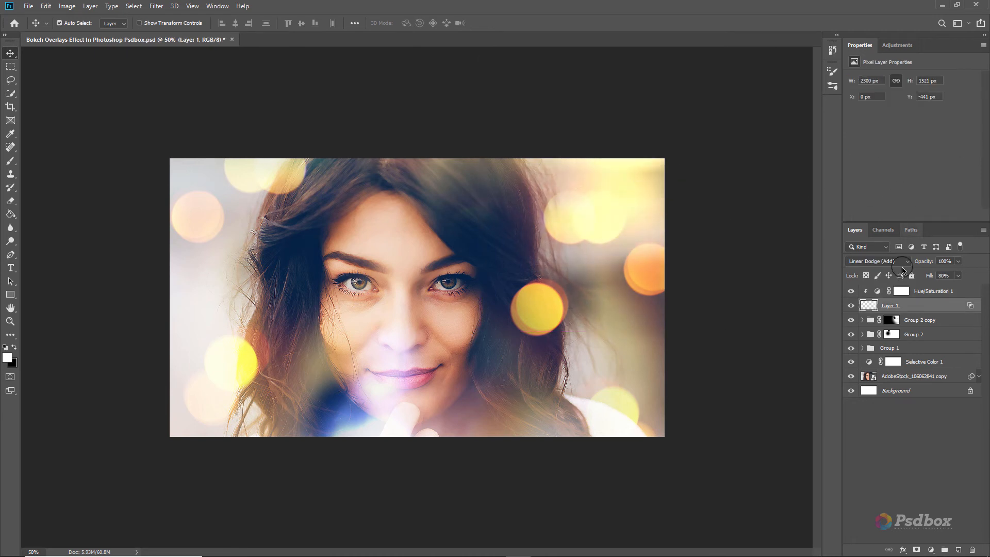
{"action": "left_click", "coordinate": [877, 291]}
{"action": "left_click_drag", "start_coordinate": [870, 159], "coordinate": [879, 160]}
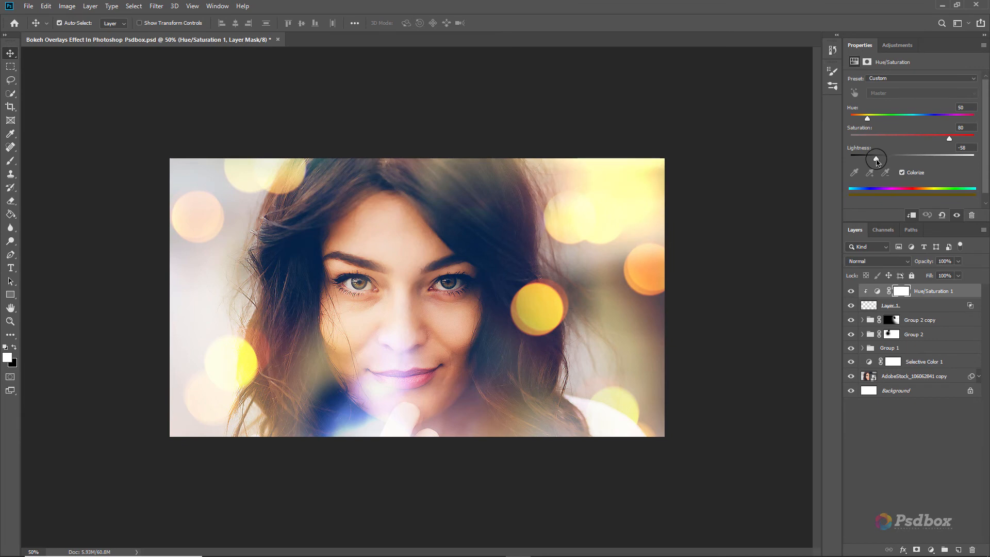
{"action": "key", "text": "ctrl+1"}
{"action": "key", "text": "ctrl+0"}
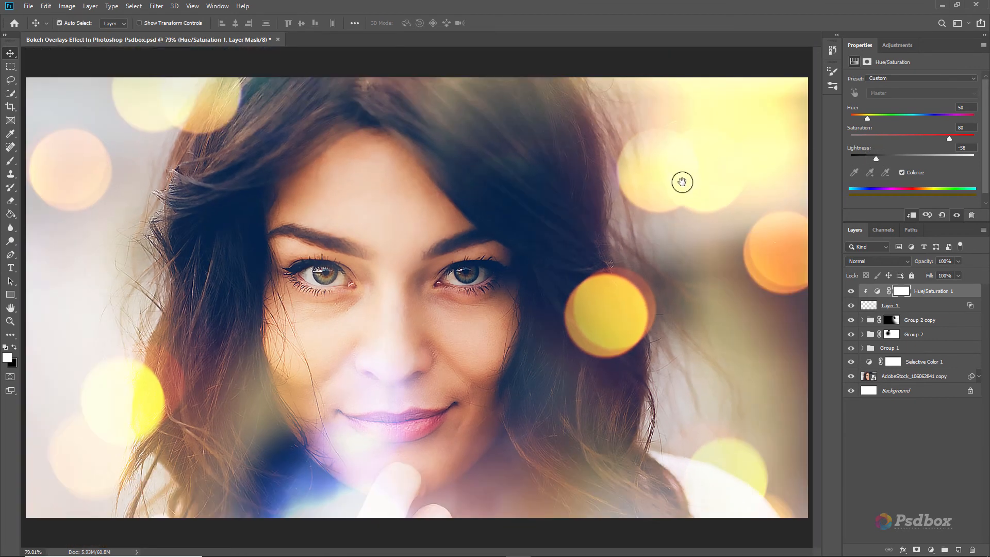
Enlarge the Layer 1 glow to about 127% and place it further up over the image's upper-right corner.
{"action": "left_click", "coordinate": [740, 109], "text": "ctrl"}
{"action": "mouse_move", "coordinate": [740, 109]}
{"action": "left_mouse_down"}
{"action": "mouse_move", "coordinate": [763, 97]}
{"action": "mouse_move", "coordinate": [756, 116]}
{"action": "left_mouse_up"}
{"action": "key", "text": "ctrl+minus"}
{"action": "key", "text": "ctrl+minus"}
{"action": "key", "text": "ctrl+t"}
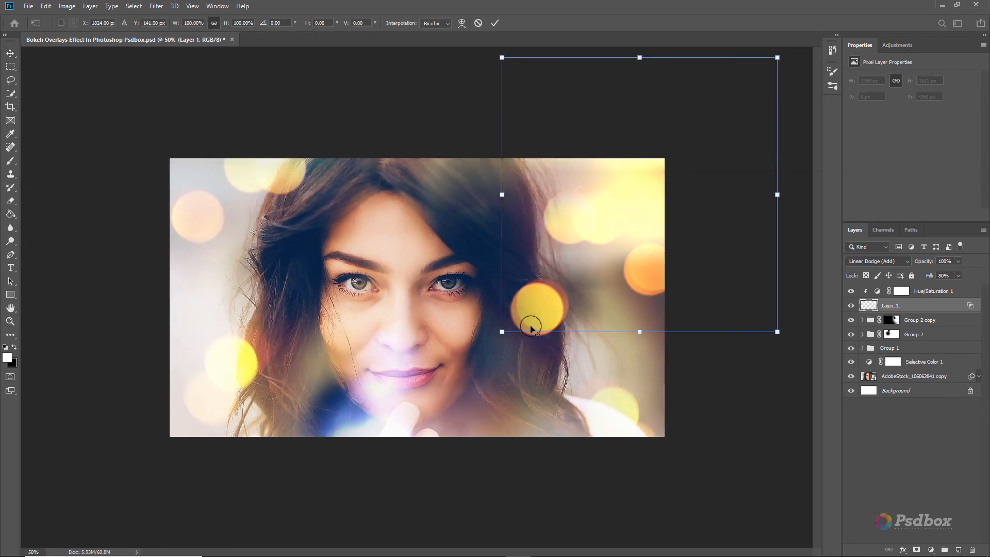
{"action": "left_click_drag", "start_coordinate": [502, 333], "coordinate": [471, 375]}
{"action": "left_click_drag", "start_coordinate": [631, 199], "coordinate": [621, 174]}
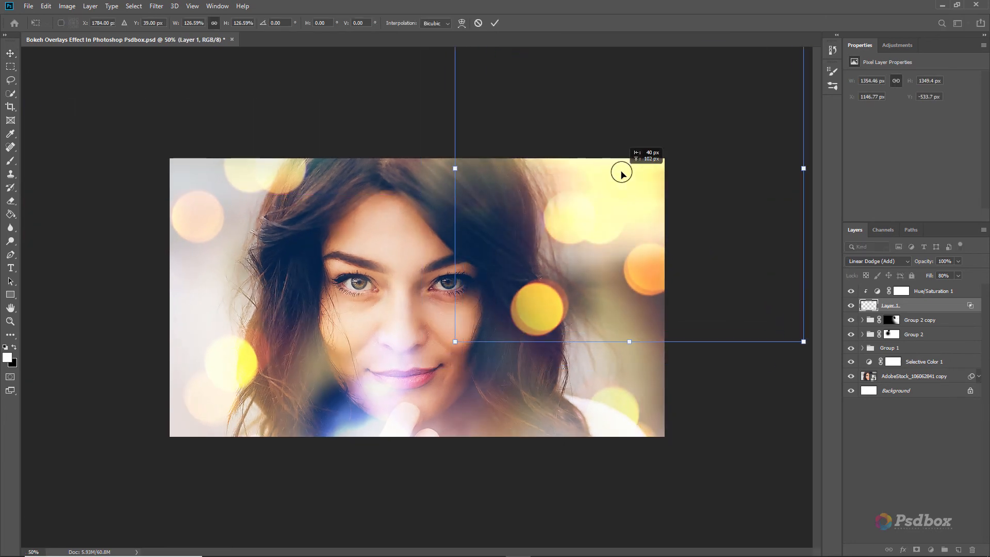
{"action": "key", "text": "Return"}
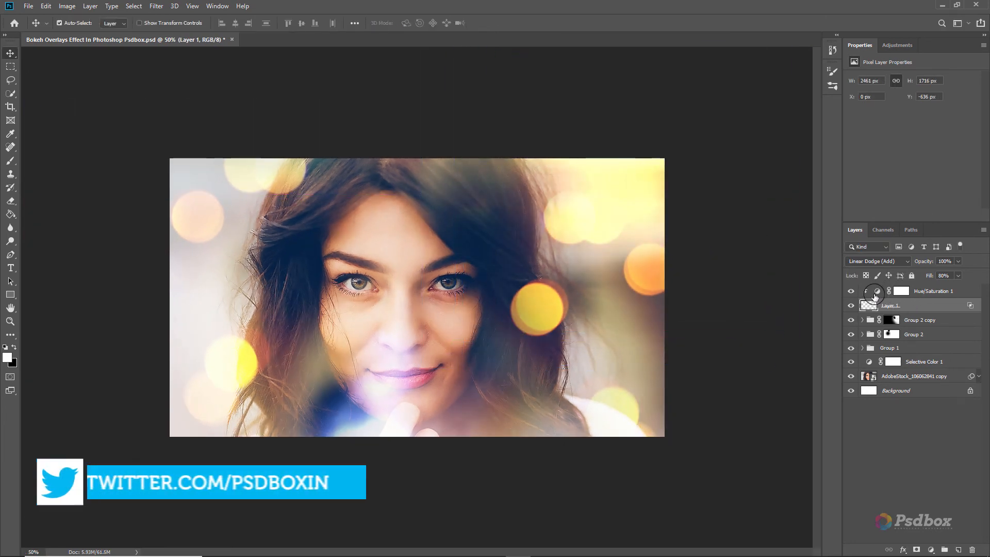
Try the clipped Hue/Saturation adjustment at hue 57, saturation 68 and lightness -51, and check the portrait layer hidden and shown.
{"action": "left_click", "coordinate": [874, 292]}
{"action": "left_click_drag", "start_coordinate": [876, 159], "coordinate": [872, 159]}
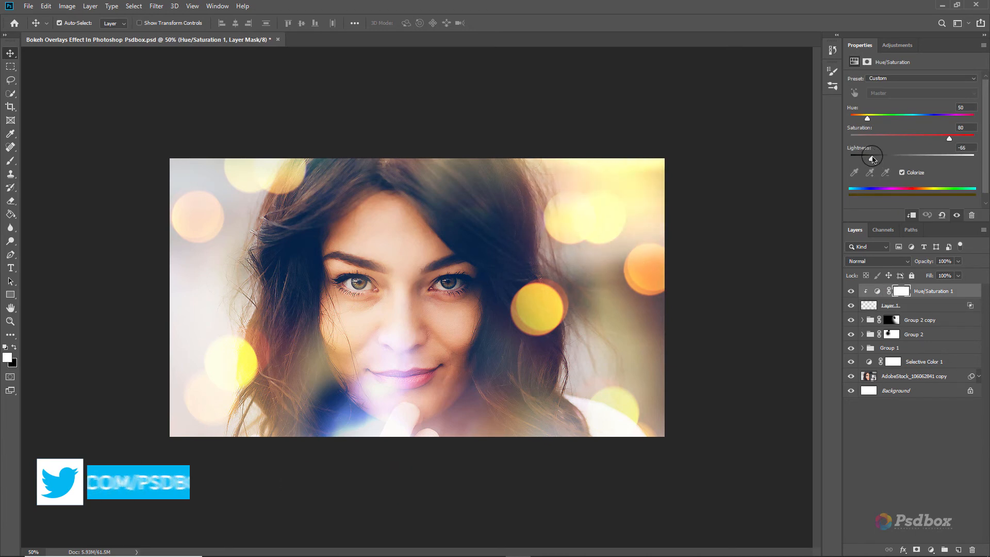
{"action": "mouse_move", "coordinate": [867, 118]}
{"action": "left_mouse_down"}
{"action": "mouse_move", "coordinate": [858, 117]}
{"action": "mouse_move", "coordinate": [879, 118]}
{"action": "mouse_move", "coordinate": [857, 123]}
{"action": "mouse_move", "coordinate": [873, 121]}
{"action": "left_mouse_up"}
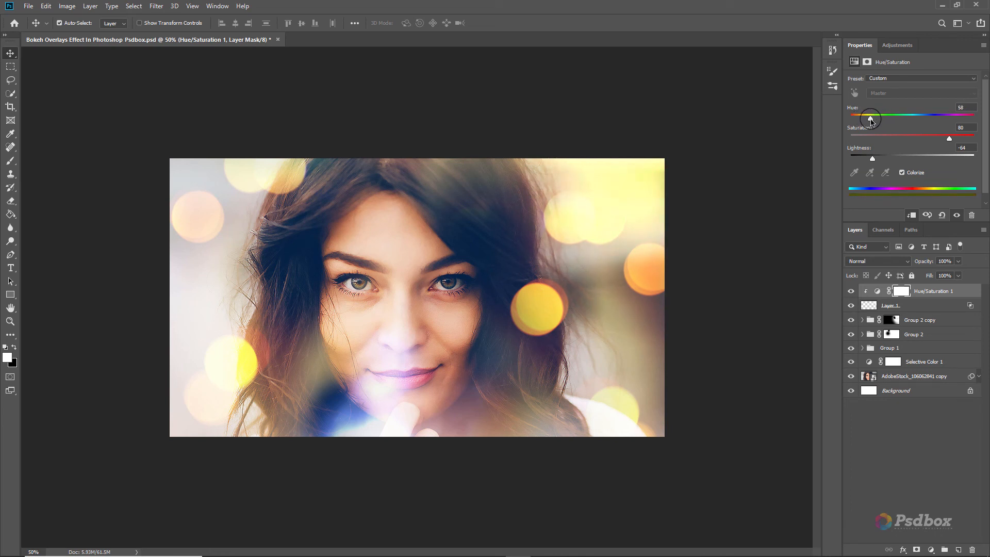
{"action": "left_click_drag", "start_coordinate": [946, 150], "coordinate": [880, 161]}
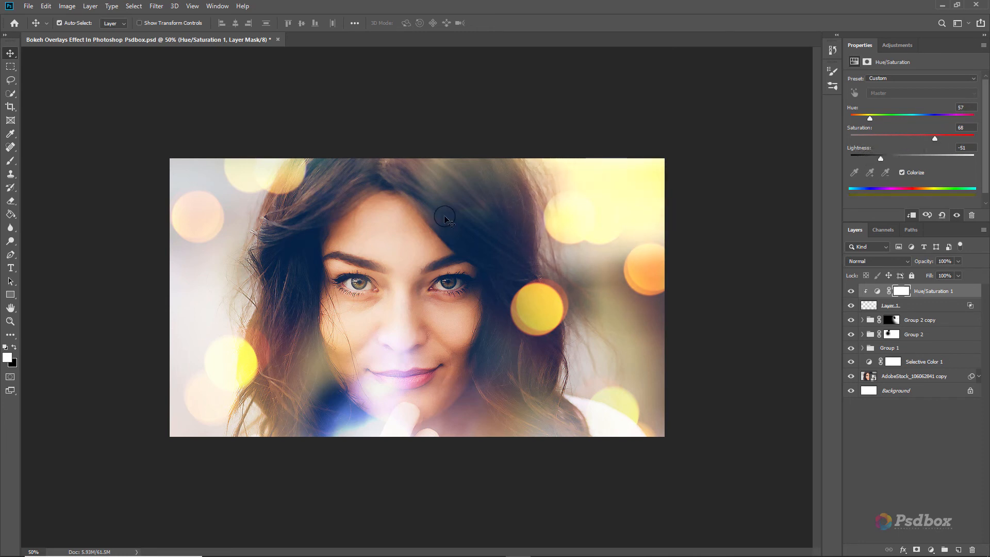
{"action": "key", "text": "ctrl+0"}
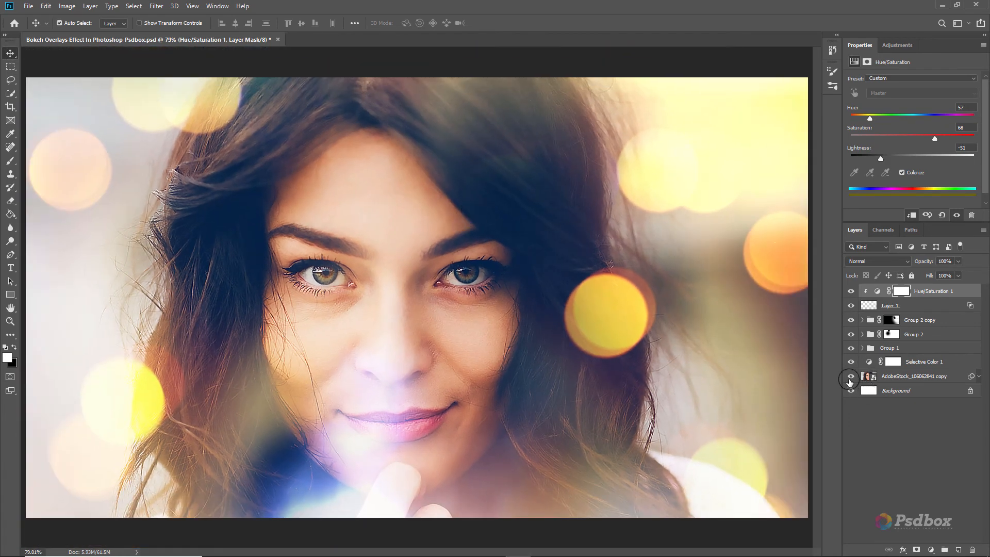
{"action": "left_click", "coordinate": [850, 378]}
{"action": "left_click", "coordinate": [850, 378]}
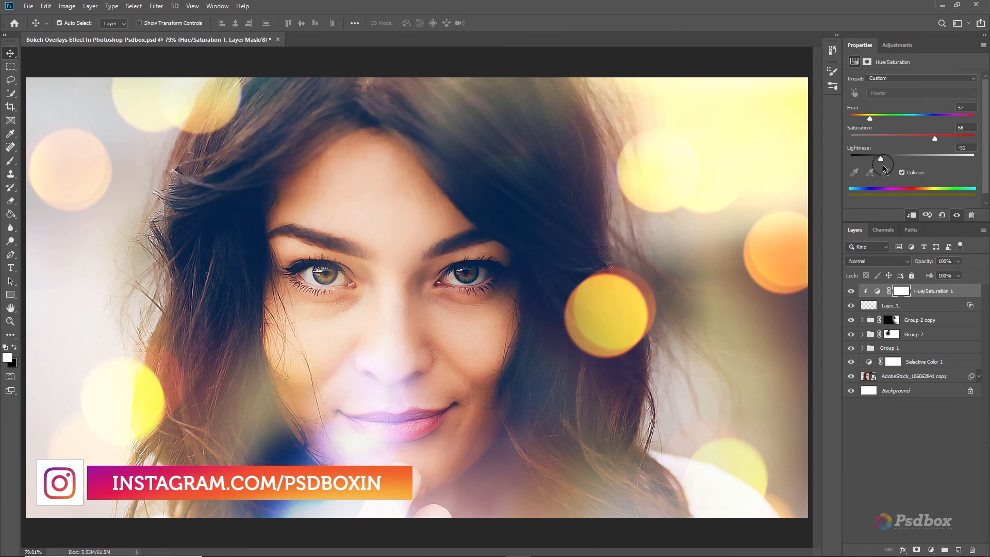
Try a brighter glow tint with hue 57, saturation 67 and lightness -16 in the clipped Hue/Saturation adjustment.
{"action": "left_click_drag", "start_coordinate": [880, 159], "coordinate": [921, 139]}
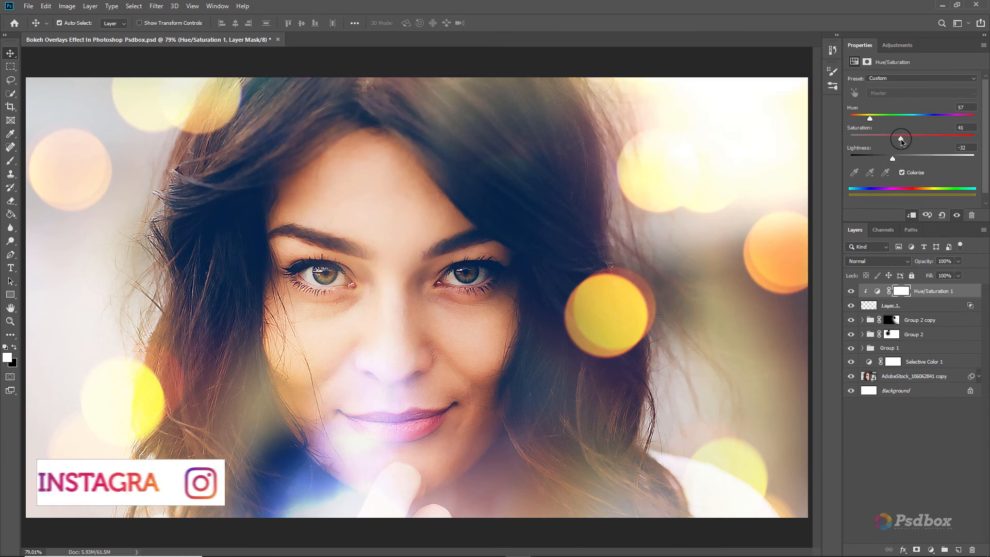
{"action": "left_click_drag", "start_coordinate": [869, 118], "coordinate": [852, 128]}
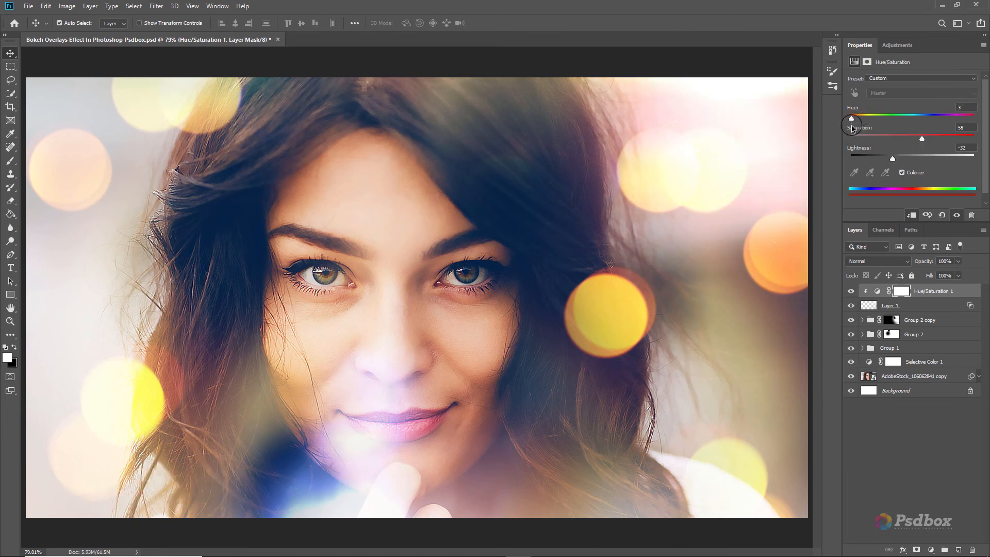
{"action": "left_click_drag", "start_coordinate": [910, 143], "coordinate": [933, 139]}
{"action": "left_click_drag", "start_coordinate": [851, 119], "coordinate": [861, 124]}
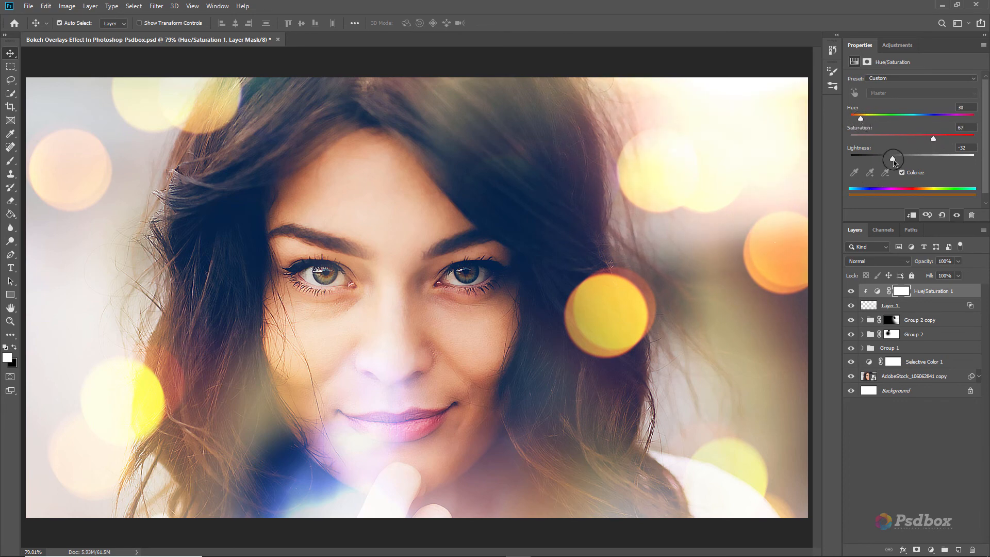
{"action": "left_click_drag", "start_coordinate": [894, 162], "coordinate": [903, 163]}
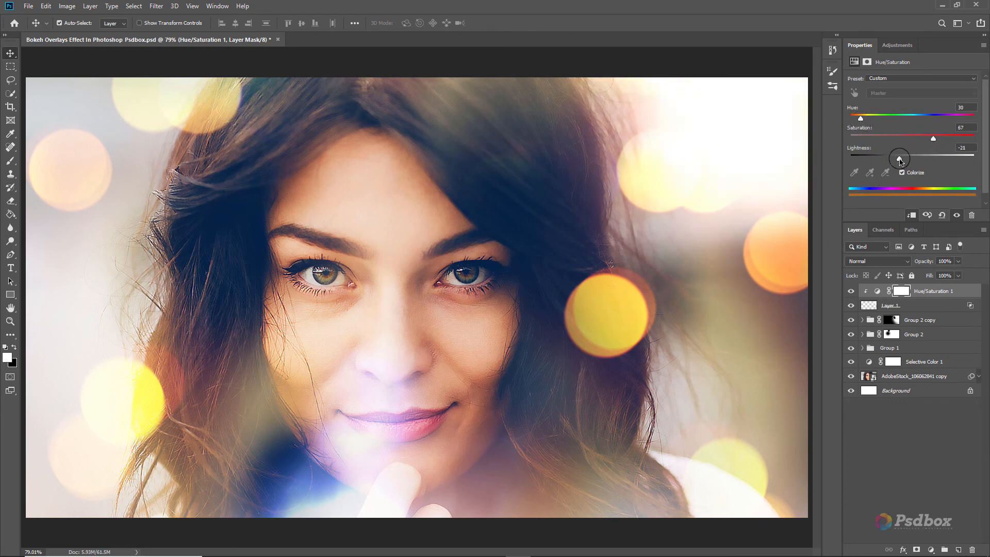
{"action": "mouse_move", "coordinate": [861, 119]}
{"action": "left_mouse_down"}
{"action": "mouse_move", "coordinate": [881, 120]}
{"action": "mouse_move", "coordinate": [870, 121]}
{"action": "left_mouse_up"}
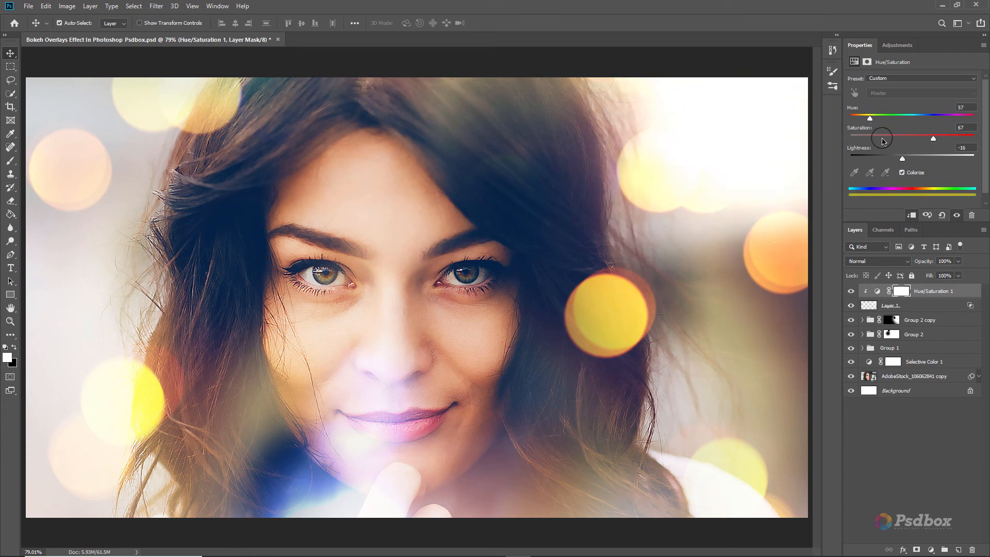
Set the clipped Hue/Saturation adjustment to hue 50, saturation 55 and lightness -43.
{"action": "left_click_drag", "start_coordinate": [933, 139], "coordinate": [859, 124]}
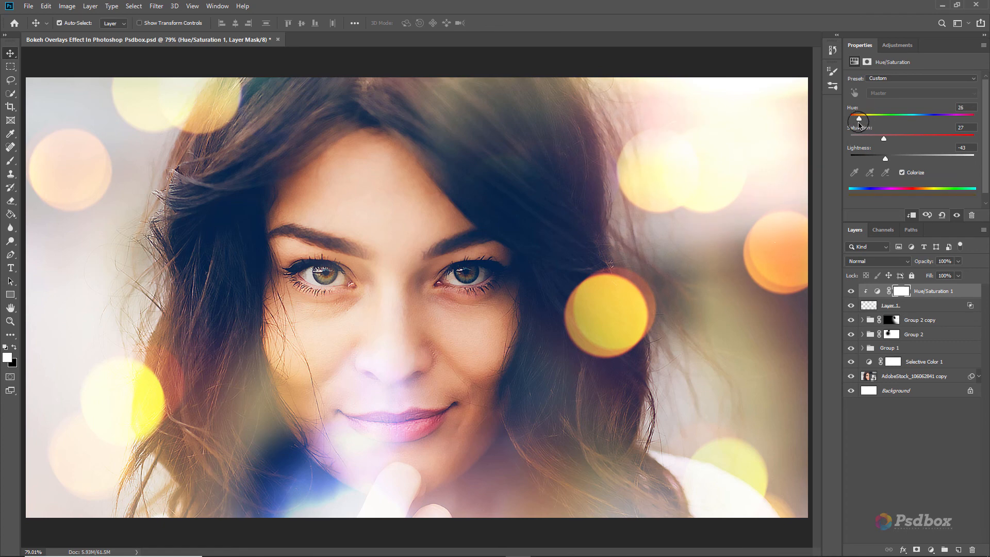
{"action": "key", "text": "ctrl+minus"}
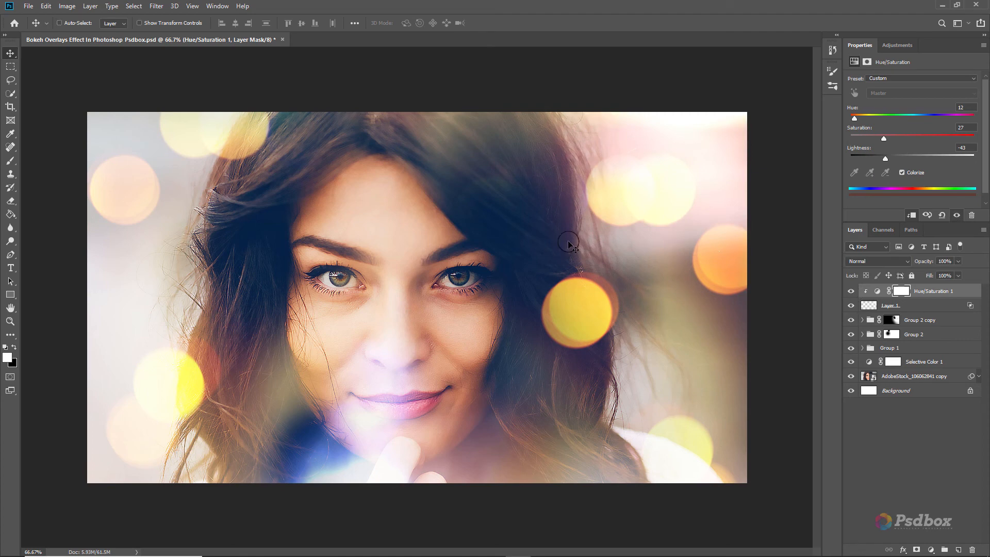
{"action": "left_click_drag", "start_coordinate": [855, 118], "coordinate": [932, 145]}
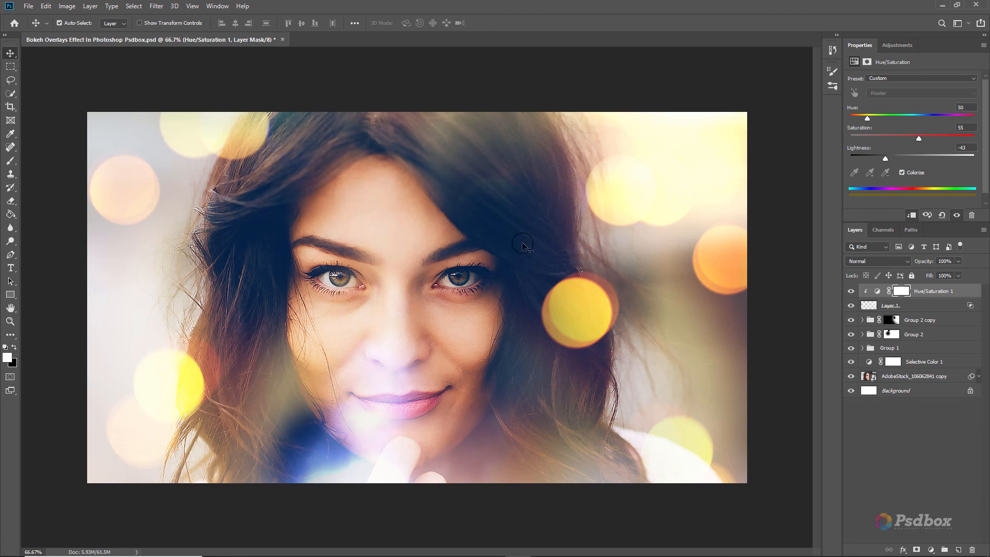
Test Layer 1's fill opacity, leave it at 80% and save the document.
{"action": "left_click", "coordinate": [908, 306]}
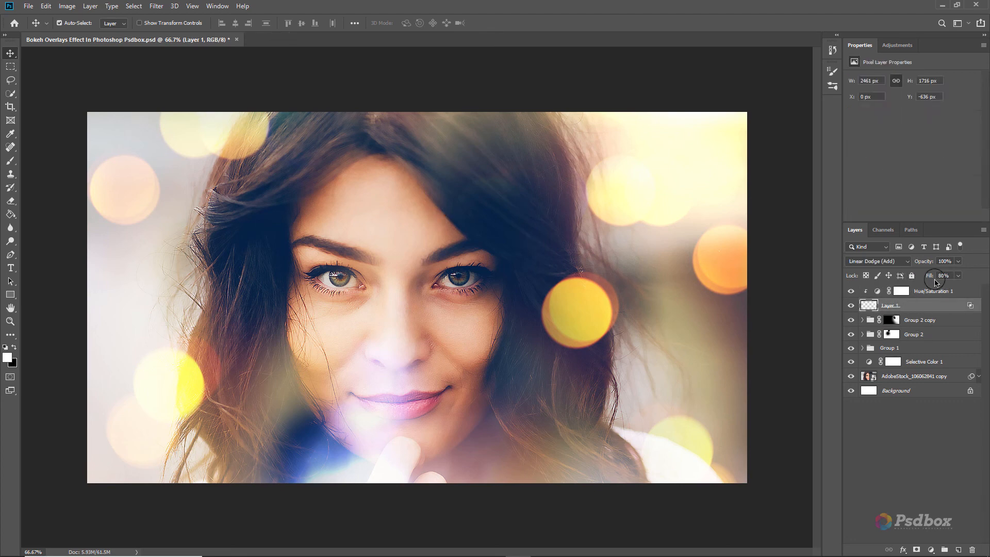
{"action": "left_click_drag", "start_coordinate": [931, 278], "coordinate": [951, 278]}
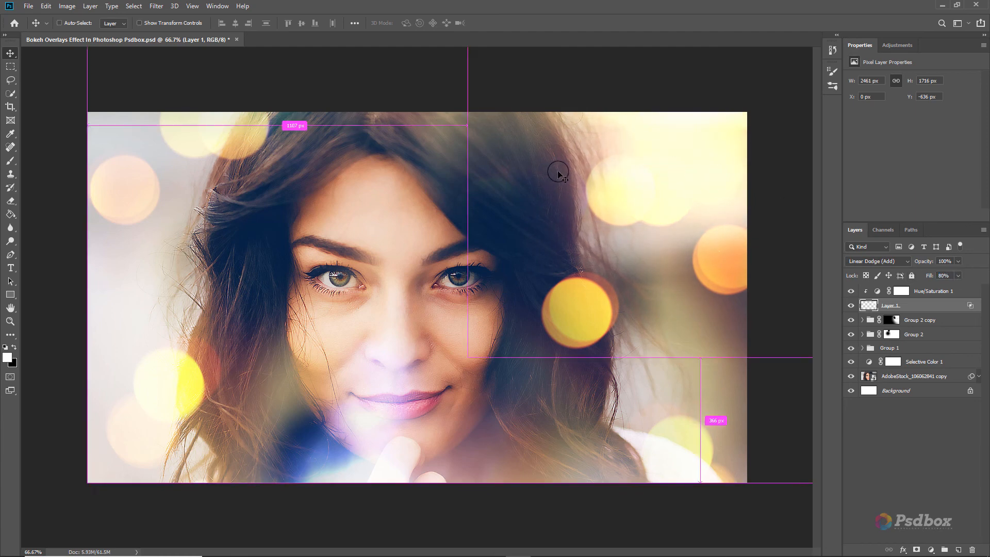
{"action": "key", "text": "ctrl+s"}
Set the Blacks of Selective Color 1 to cyan -18 and yellow -27, and compare the image with and without the adjustment.
{"action": "left_click", "coordinate": [608, 215]}
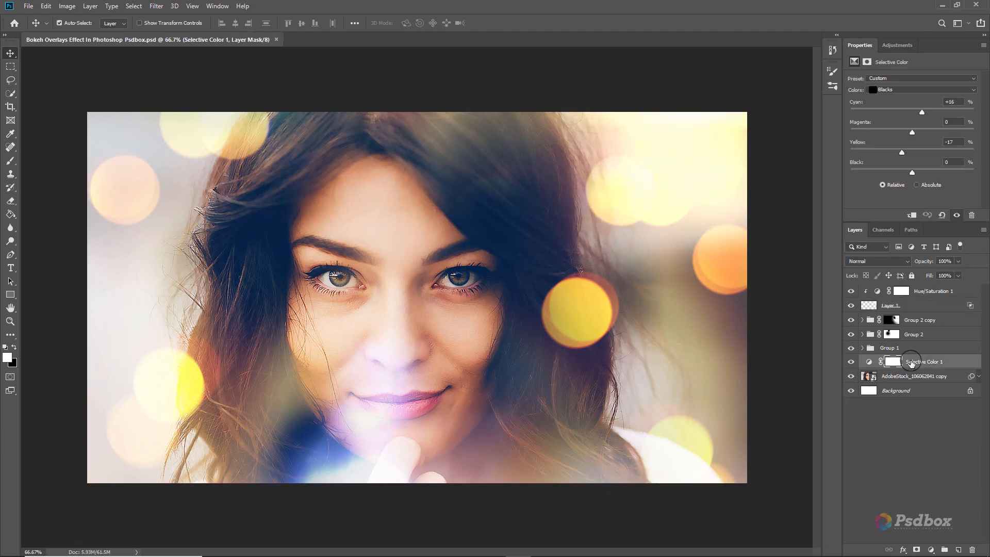
{"action": "left_click_drag", "start_coordinate": [922, 112], "coordinate": [910, 113]}
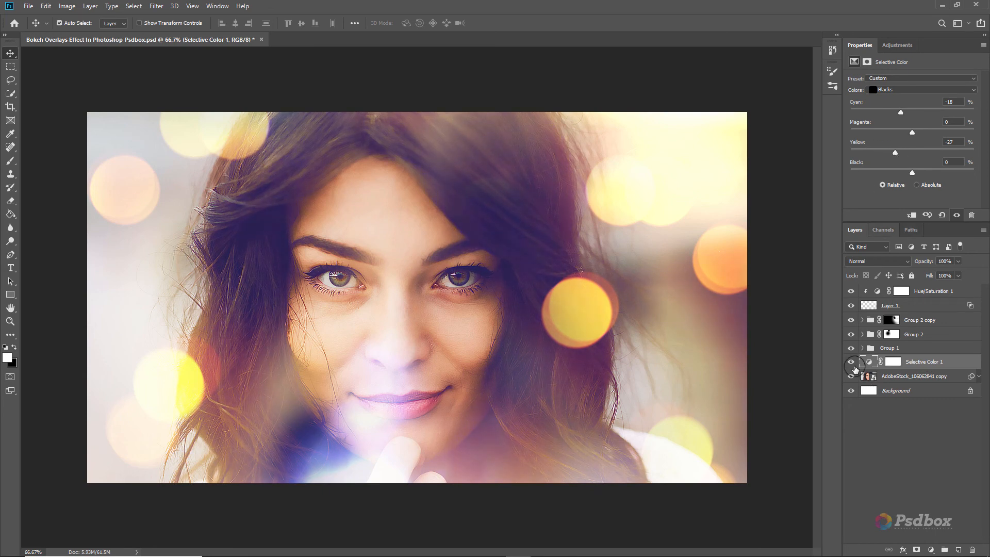
{"action": "left_click", "coordinate": [851, 363]}
{"action": "left_click", "coordinate": [851, 363]}
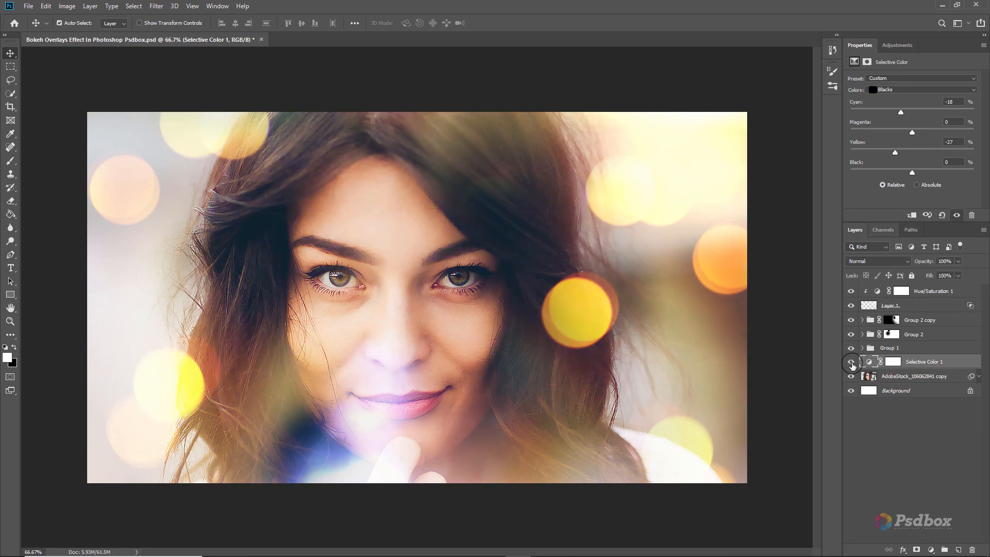
{"action": "left_click", "coordinate": [851, 364]}
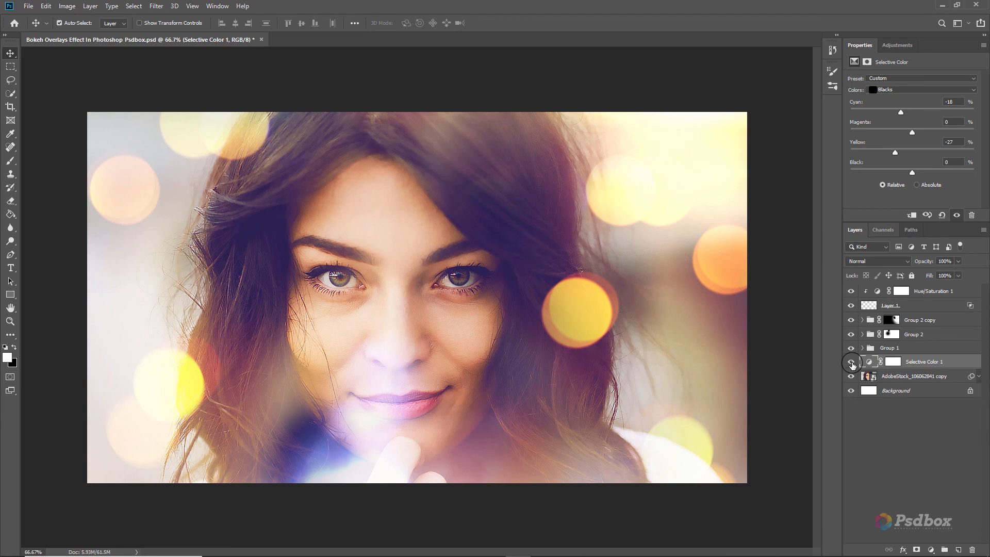
{"action": "left_click", "coordinate": [851, 363]}
{"action": "left_click", "coordinate": [851, 363]}
Paint black with a soft brush on the street layer's mask in Group 1 to remove the glow from the nose.
{"action": "left_click", "coordinate": [901, 348]}
{"action": "left_click", "coordinate": [862, 348]}
{"action": "left_click", "coordinate": [902, 376]}
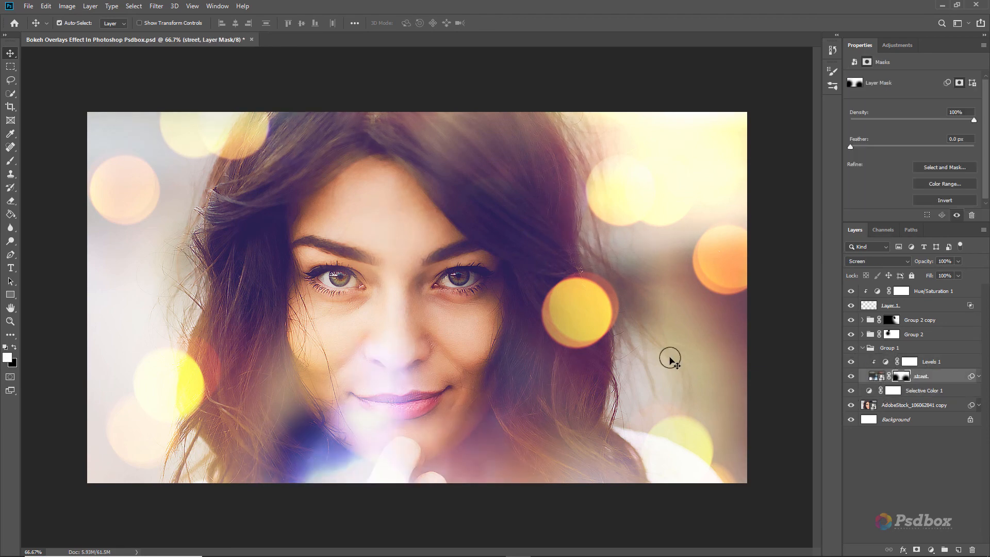
{"action": "key", "text": "x"}
{"action": "key", "text": "b"}
{"action": "mouse_move", "coordinate": [391, 357]}
{"action": "left_mouse_down"}
{"action": "mouse_move", "coordinate": [404, 341]}
{"action": "mouse_move", "coordinate": [442, 339]}
{"action": "mouse_move", "coordinate": [387, 316]}
{"action": "left_mouse_up"}
{"action": "key", "text": "bracketleft"}
{"action": "key", "text": "bracketleft"}
{"action": "key", "text": "bracketleft"}
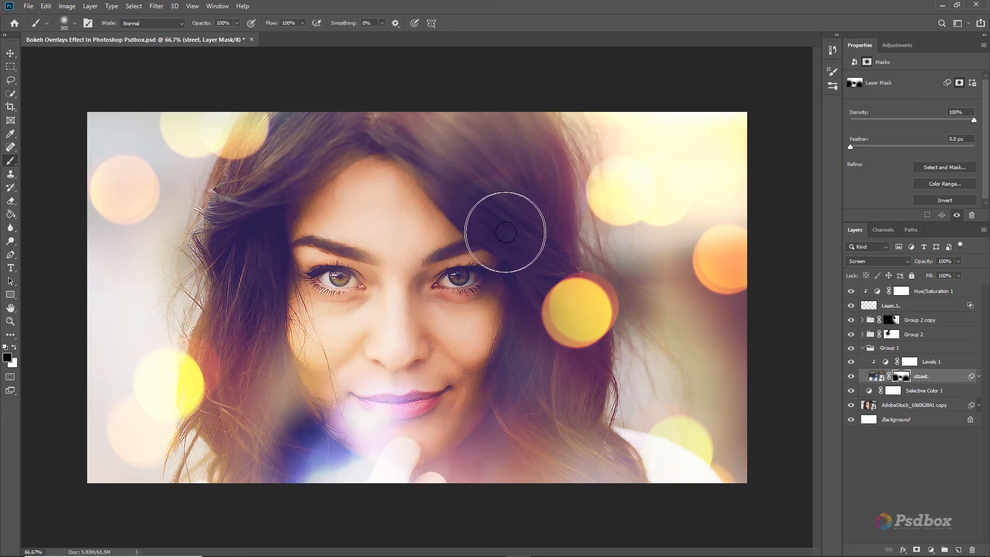
{"action": "key", "text": "x"}
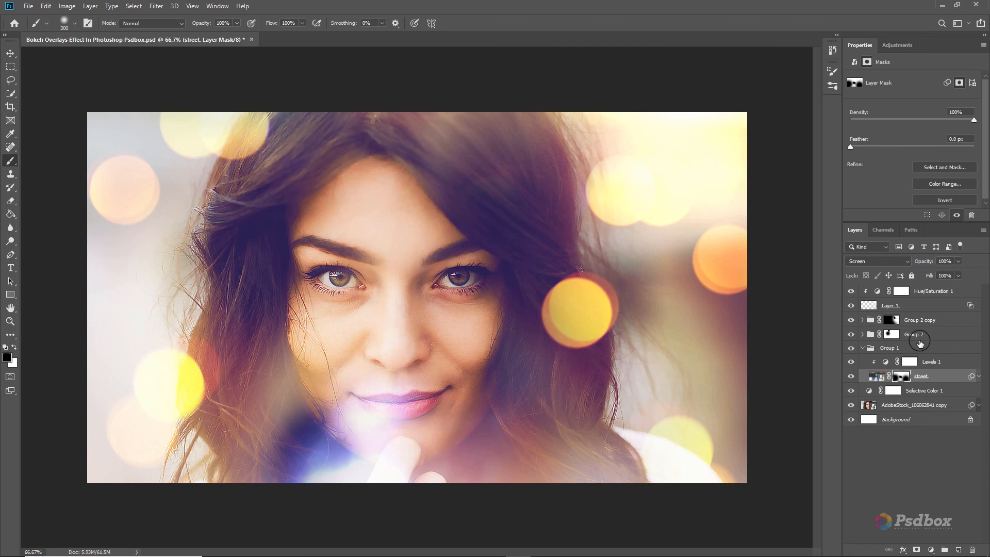
Group Layer 1 with its clipped Hue/Saturation adjustment and save the document.
{"action": "left_click", "coordinate": [862, 348]}
{"action": "left_click", "coordinate": [926, 307]}
{"action": "left_click", "coordinate": [937, 295], "text": "shift"}
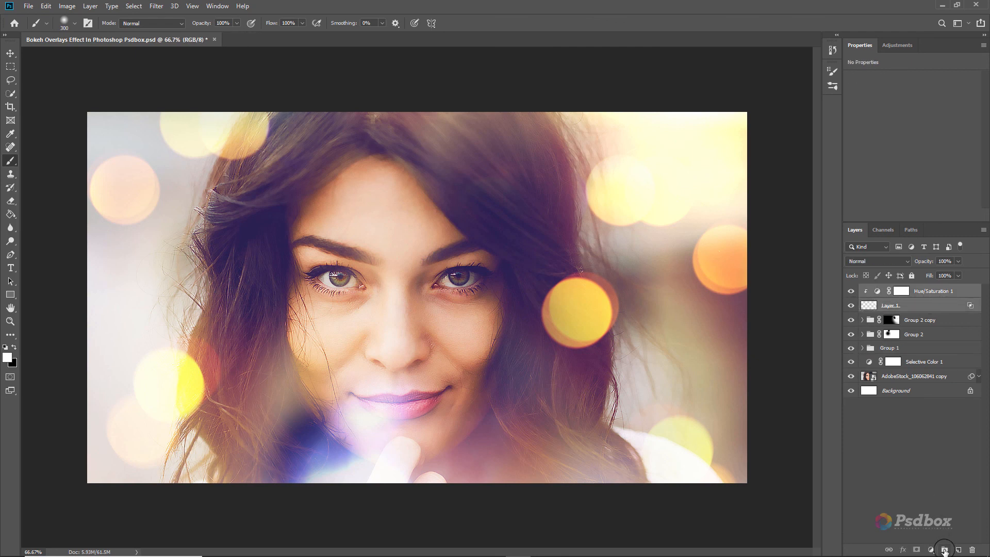
{"action": "left_click", "coordinate": [944, 549]}
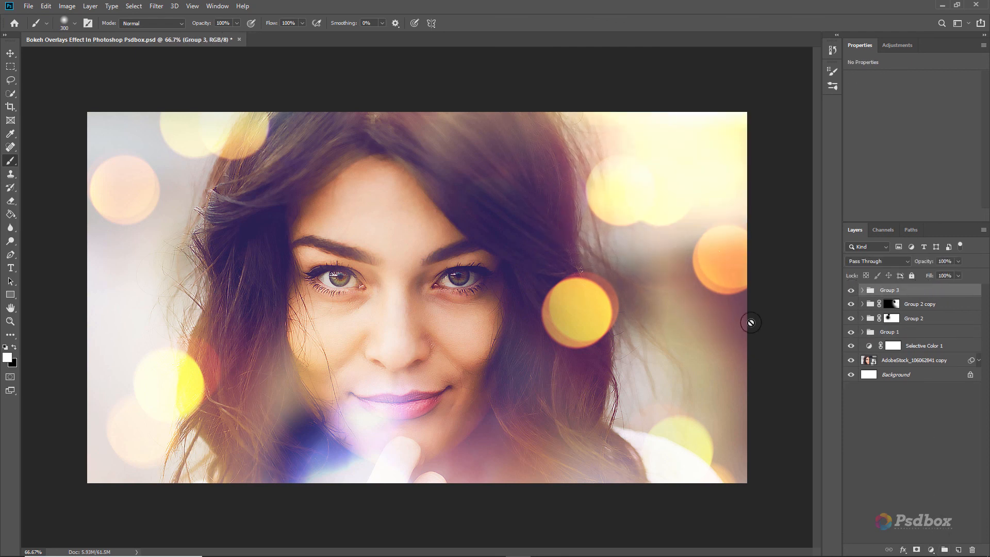
{"action": "key", "text": "ctrl+s"}
{"action": "key", "text": "ctrl+0"}
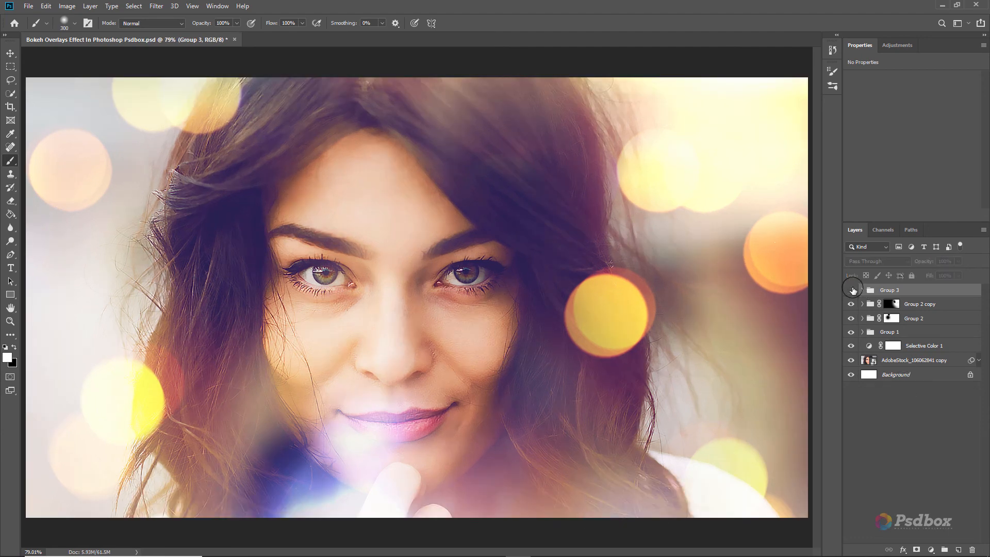
Stamp all visible layers into a new layer above Group 3.
{"action": "left_click", "coordinate": [897, 362]}
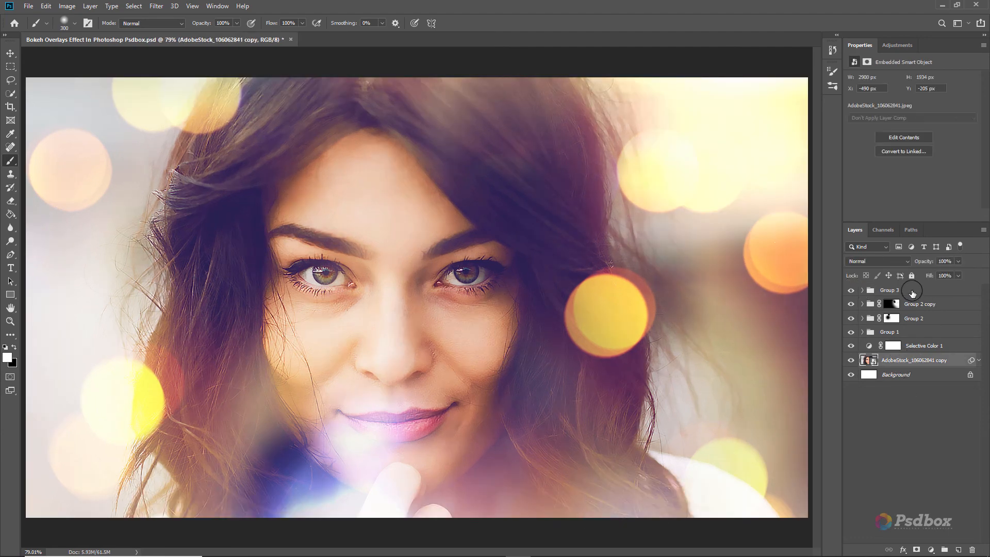
{"action": "left_click", "coordinate": [911, 293]}
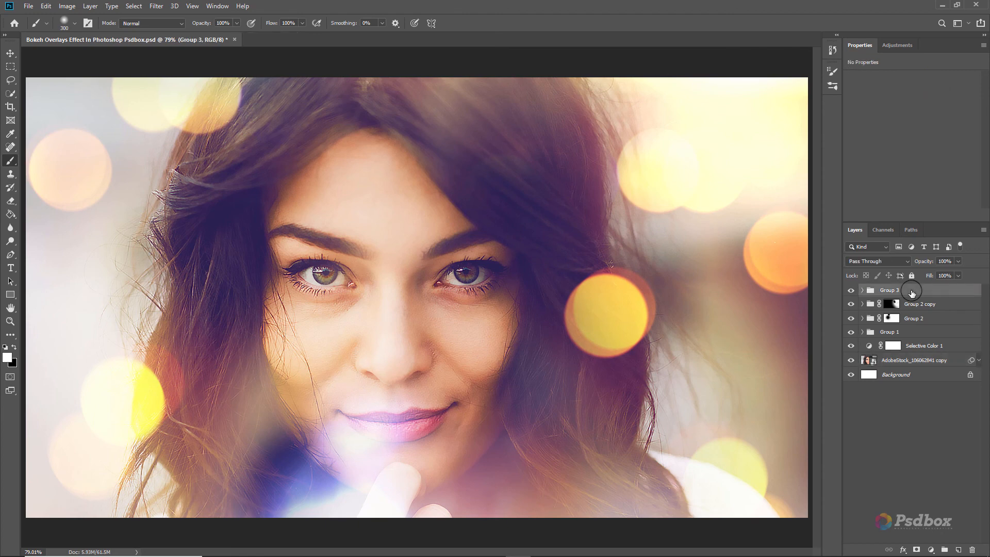
{"action": "key", "text": "ctrl+shift+alt+e"}
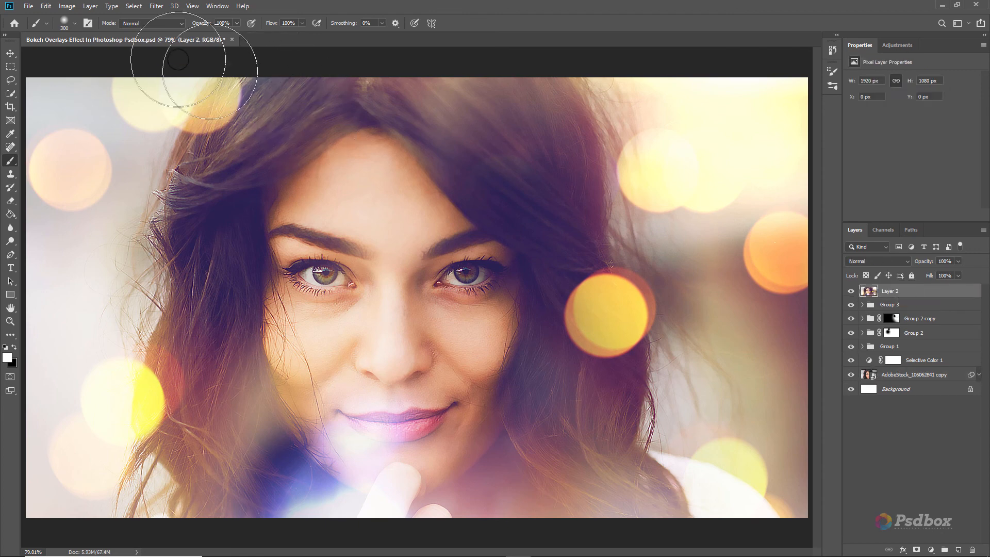
Open the Camera Raw Filter on Layer 2 and set Temperature to -2 and Tint to +4.
{"action": "key", "text": "v"}
{"action": "left_click", "coordinate": [154, 9]}
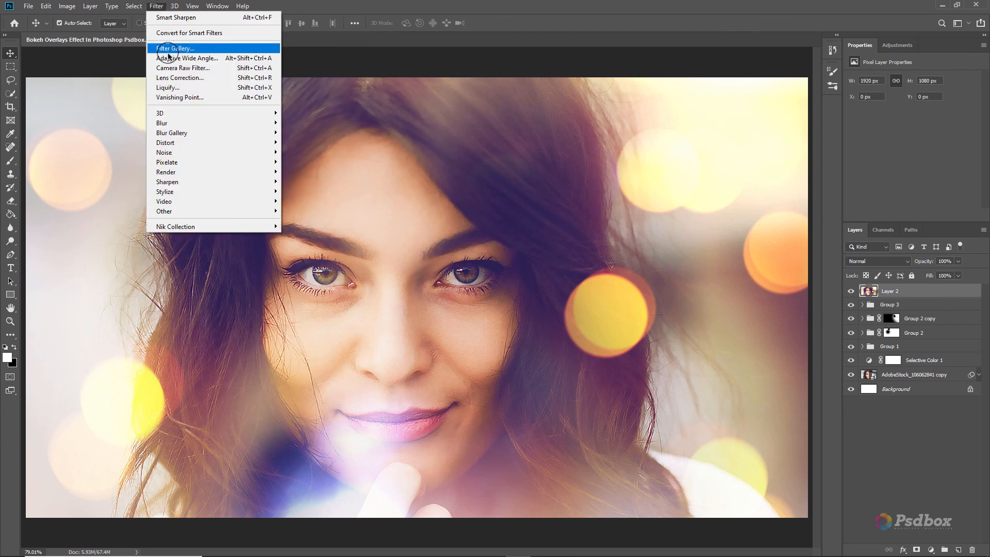
{"action": "left_click", "coordinate": [176, 69]}
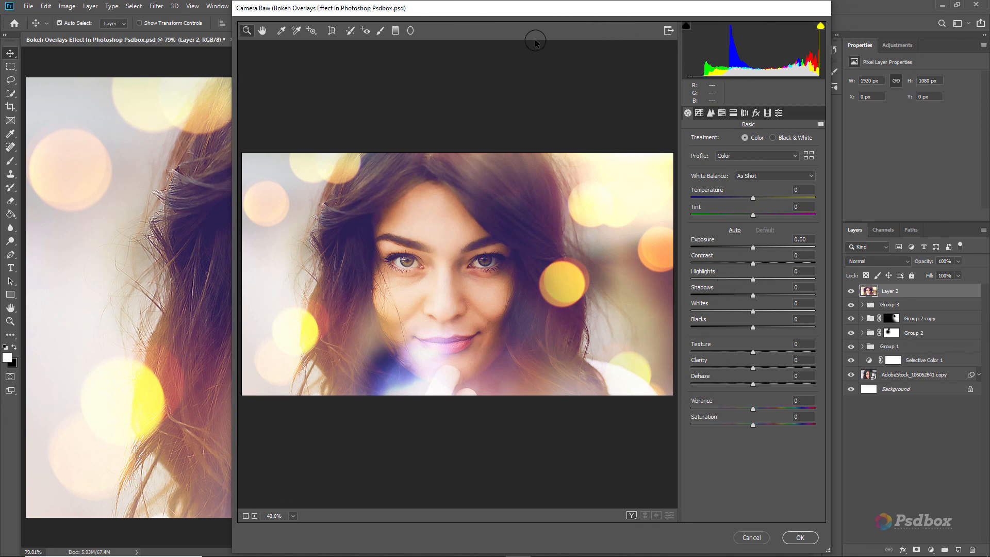
{"action": "left_click_drag", "start_coordinate": [753, 200], "coordinate": [757, 218]}
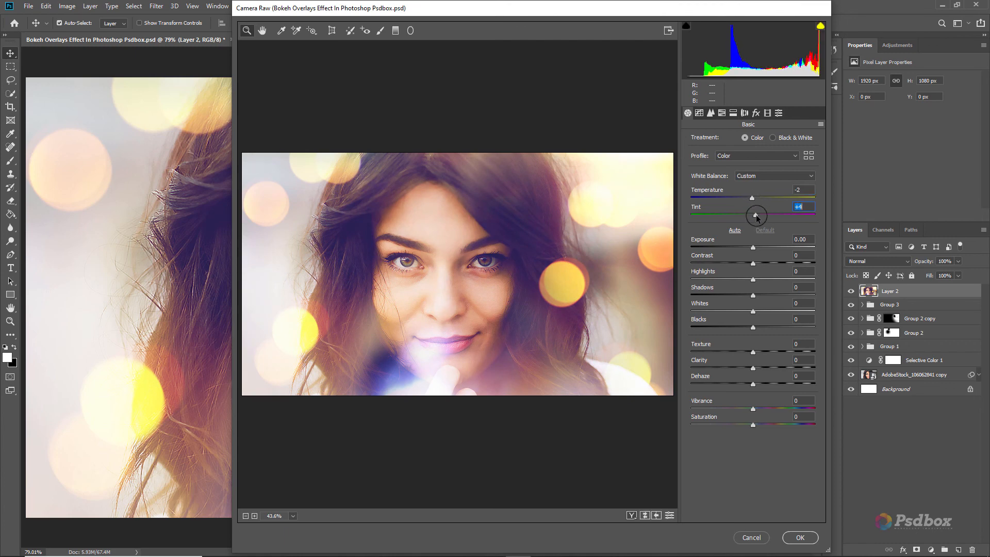
Set Contrast to +3, Highlights to +3, Shadows to +2, Whites to +7 and Blacks to +16, and expand Camera Raw to full screen.
{"action": "left_click_drag", "start_coordinate": [754, 253], "coordinate": [752, 356]}
{"action": "double_click", "coordinate": [751, 248]}
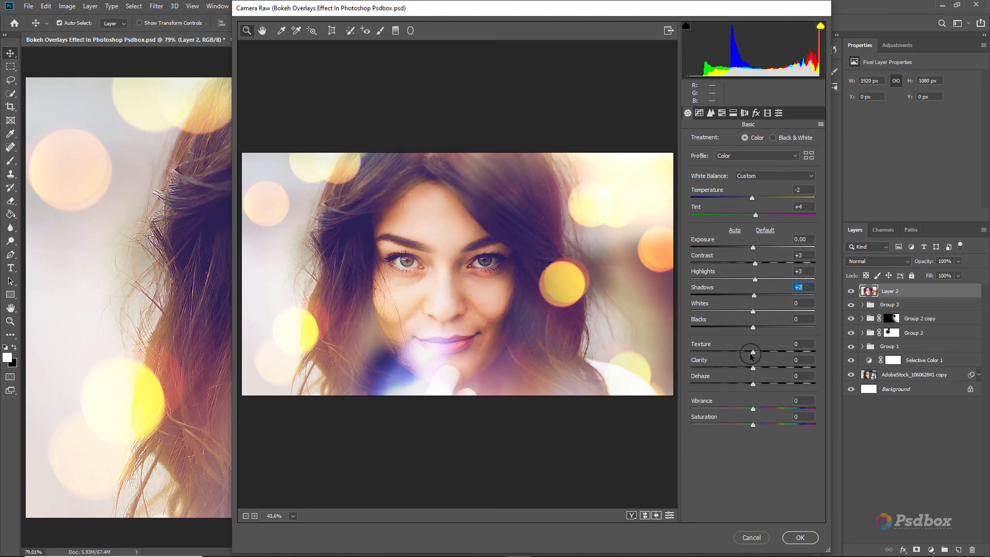
{"action": "left_click_drag", "start_coordinate": [753, 312], "coordinate": [762, 334]}
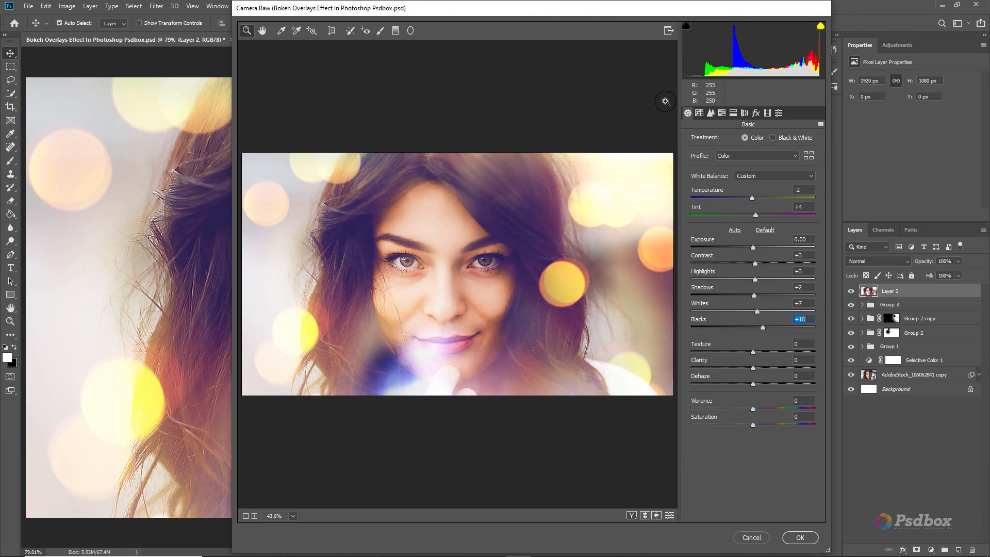
{"action": "left_click", "coordinate": [669, 31]}
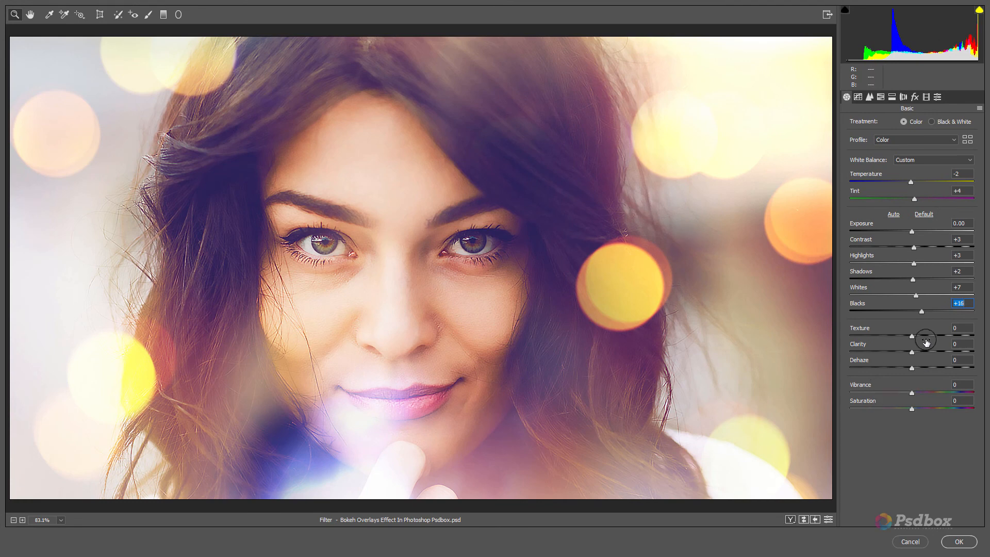
Try Texture at +86 and stronger Clarity and Dehaze on the image, resetting each to 0.
{"action": "left_click_drag", "start_coordinate": [912, 337], "coordinate": [971, 349]}
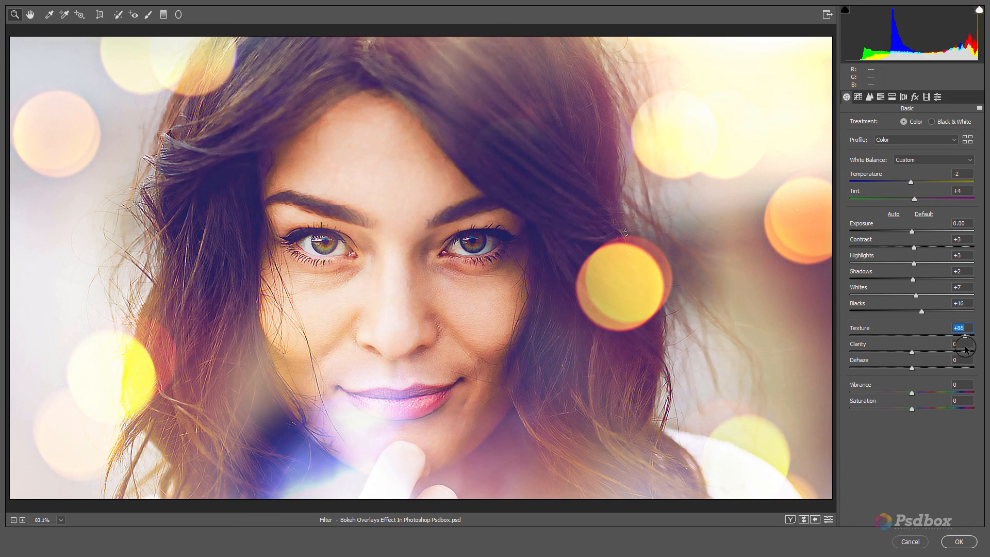
{"action": "double_click", "coordinate": [965, 336]}
{"action": "left_click_drag", "start_coordinate": [911, 352], "coordinate": [931, 373]}
{"action": "double_click", "coordinate": [931, 372]}
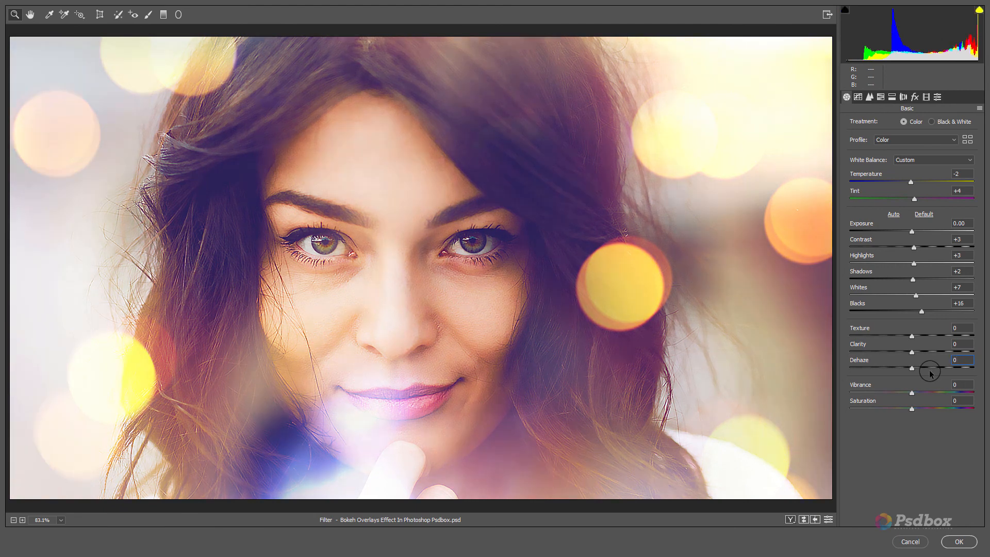
Try a parametric Tone Curve with Highlights at +15 and reset it to 0.
{"action": "left_click", "coordinate": [857, 97]}
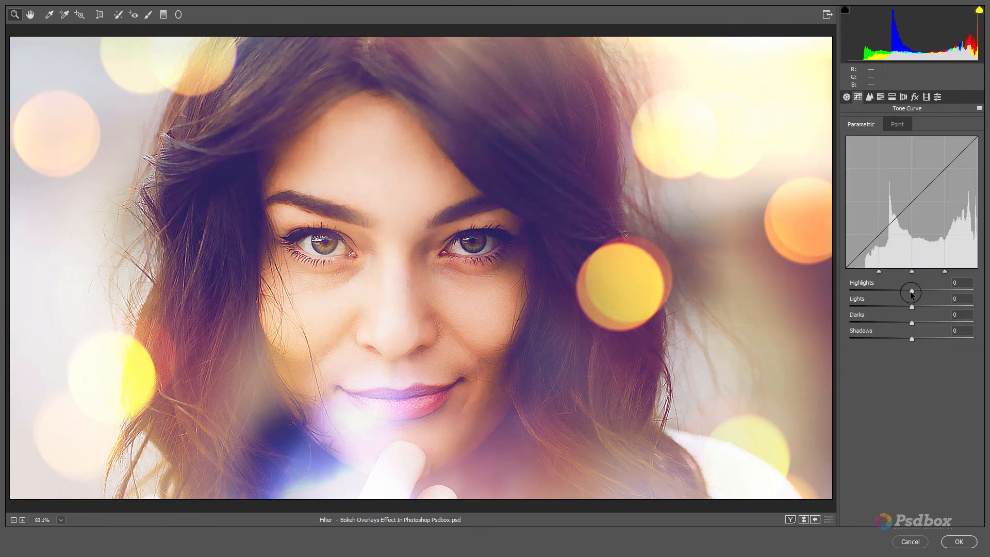
{"action": "mouse_move", "coordinate": [911, 291]}
{"action": "left_mouse_down"}
{"action": "mouse_move", "coordinate": [937, 294]}
{"action": "mouse_move", "coordinate": [895, 292]}
{"action": "mouse_move", "coordinate": [921, 292]}
{"action": "left_mouse_up"}
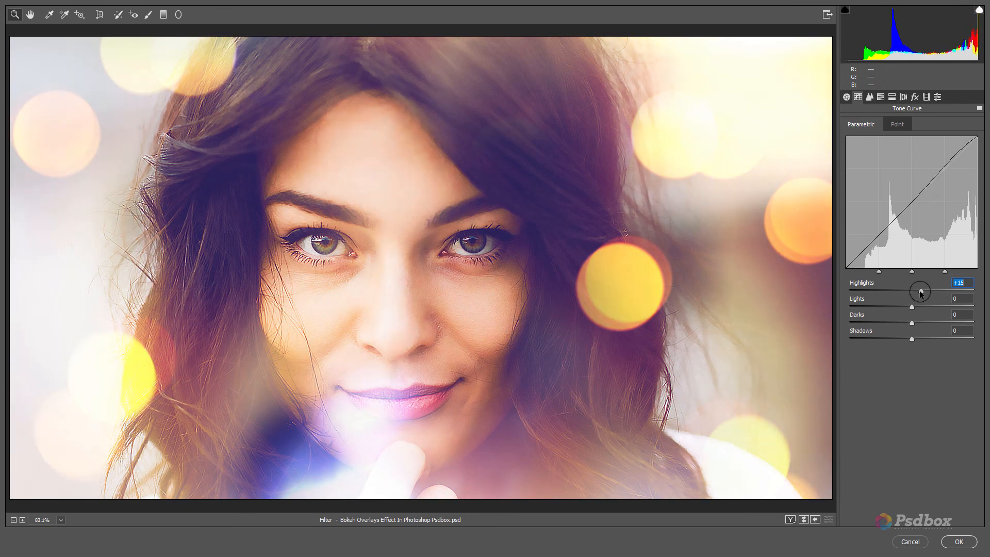
{"action": "double_click", "coordinate": [921, 292]}
Add grain to the image with an amount of 3 in the Camera Raw effects.
{"action": "left_click", "coordinate": [903, 97]}
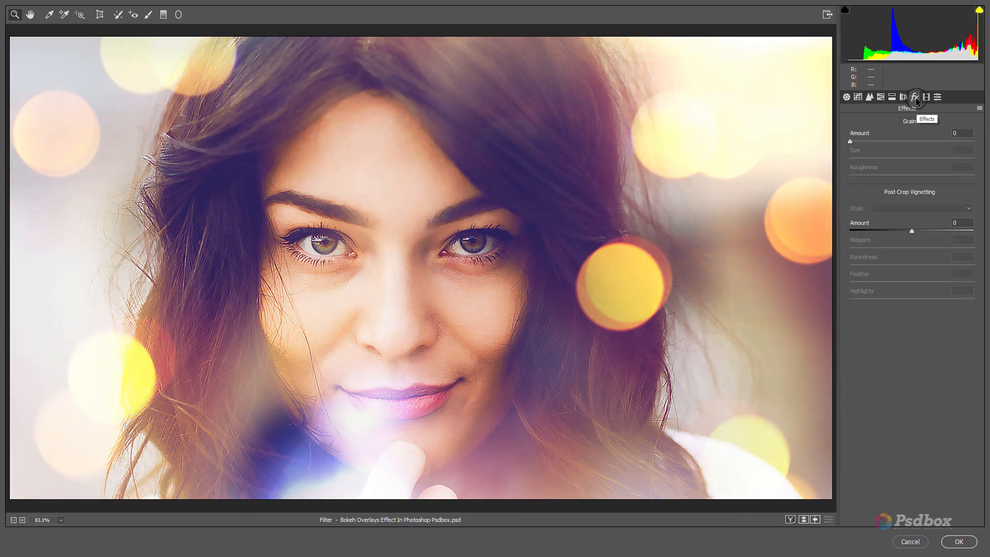
{"action": "left_click", "coordinate": [914, 97]}
{"action": "mouse_move", "coordinate": [853, 145]}
{"action": "left_mouse_down"}
{"action": "mouse_move", "coordinate": [870, 148]}
{"action": "mouse_move", "coordinate": [831, 139]}
{"action": "mouse_move", "coordinate": [854, 143]}
{"action": "left_mouse_up"}
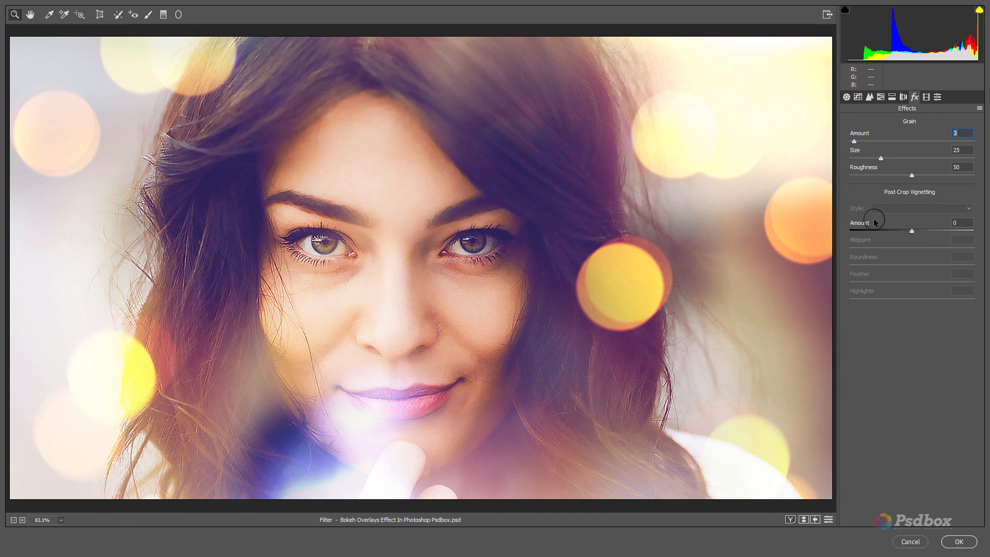
Cycle through the Camera Raw before/after views to compare the graded portrait with the original.
{"action": "left_click", "coordinate": [790, 519]}
{"action": "left_click", "coordinate": [790, 519]}
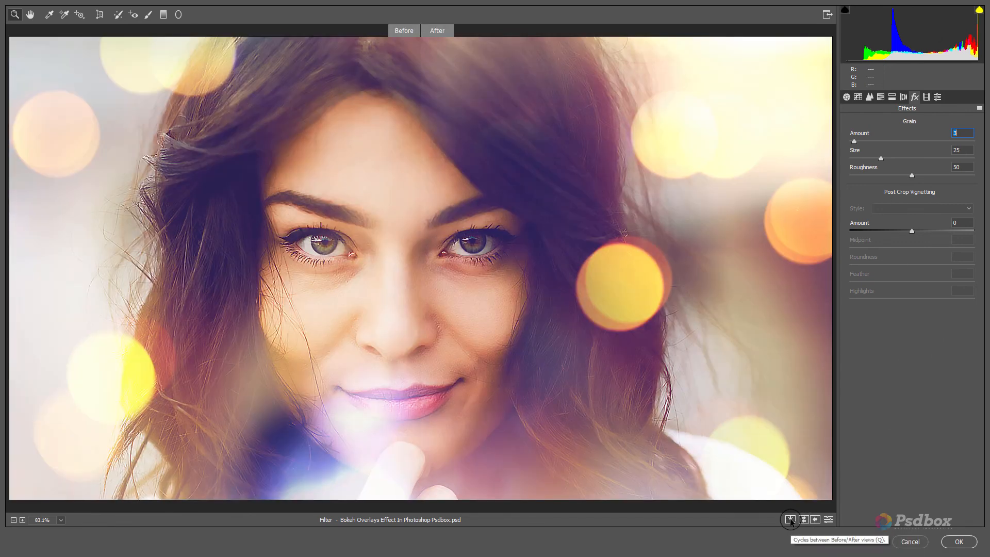
{"action": "left_click", "coordinate": [791, 520]}
{"action": "left_click", "coordinate": [790, 520]}
{"action": "left_click", "coordinate": [790, 519]}
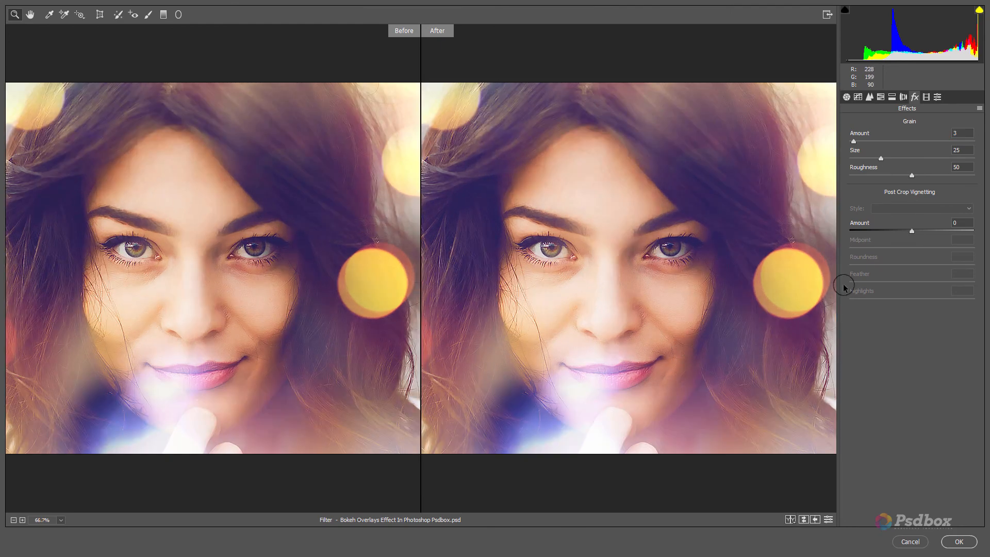
Fine-tune the grain's amount, size and roughness, apply the Camera Raw filter, and compare the image with and without Layer 2.
{"action": "mouse_move", "coordinate": [853, 141]}
{"action": "left_mouse_down"}
{"action": "mouse_move", "coordinate": [887, 146]}
{"action": "mouse_move", "coordinate": [858, 154]}
{"action": "left_mouse_up"}
{"action": "left_click", "coordinate": [882, 162]}
{"action": "left_click_drag", "start_coordinate": [912, 175], "coordinate": [870, 176]}
{"action": "left_click", "coordinate": [958, 541]}
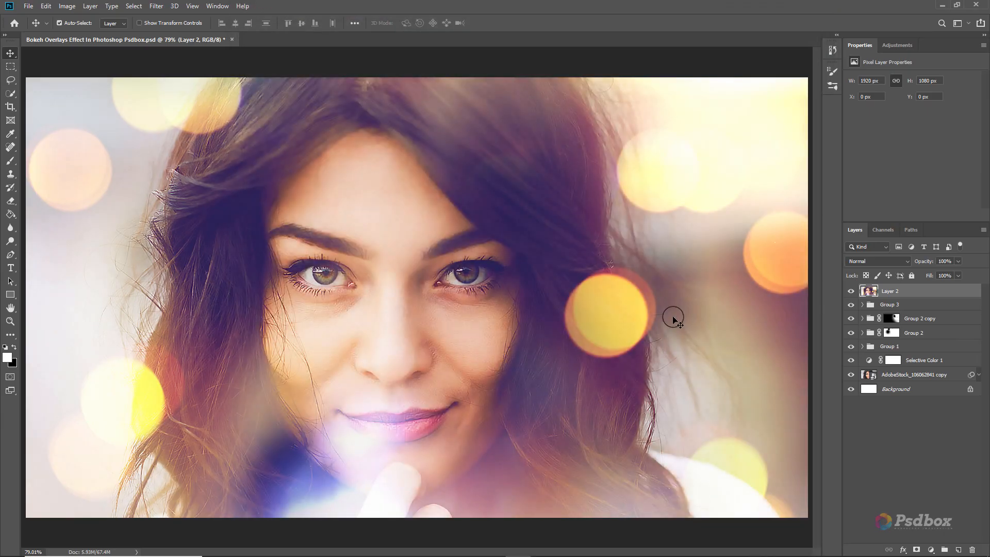
{"action": "left_click", "coordinate": [849, 293]}
{"action": "left_click", "coordinate": [850, 292]}
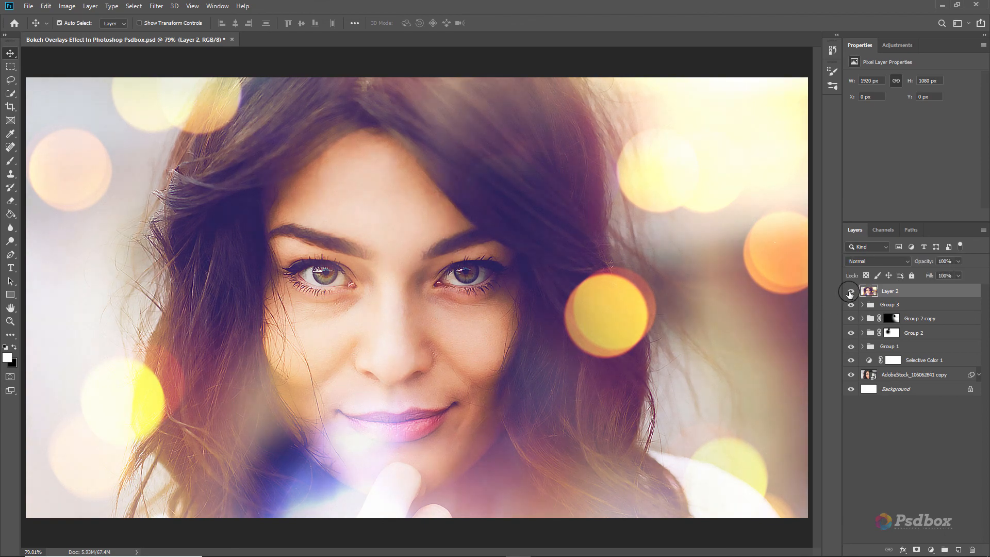